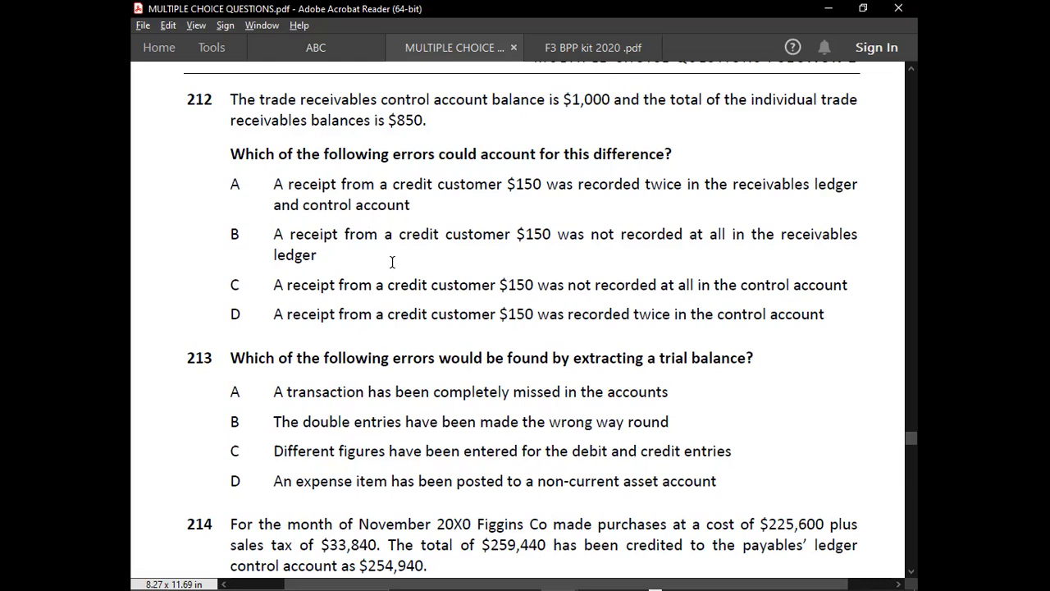
Switch from the question PDF to the CONTROL ACCOUNTS workbook in Excel.
key(alt+Tab)
key(alt+Tab)
key(alt+Tab)
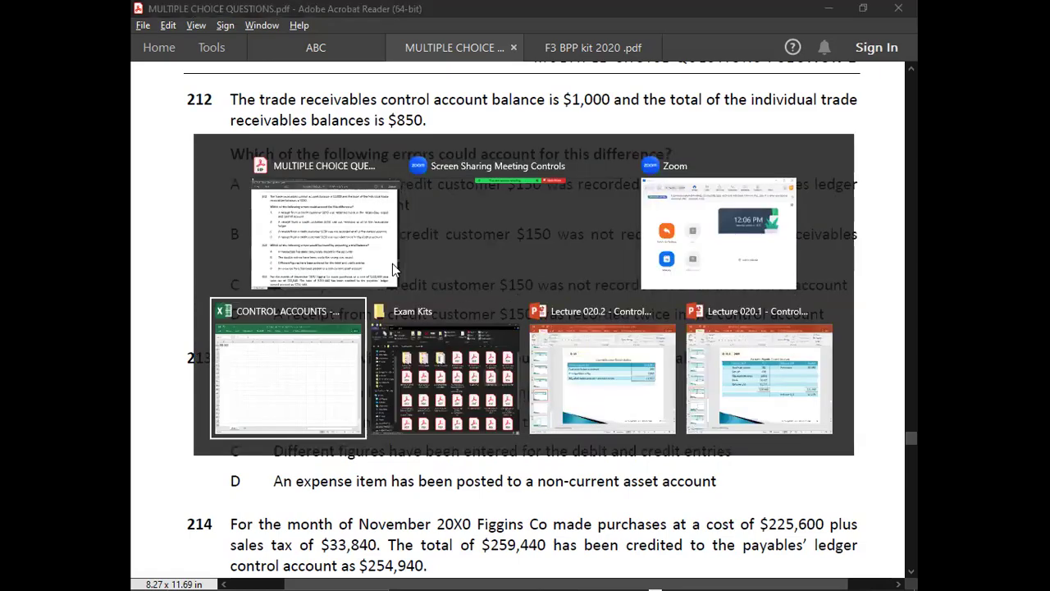
key(Down)
key(Up)
key(Up)
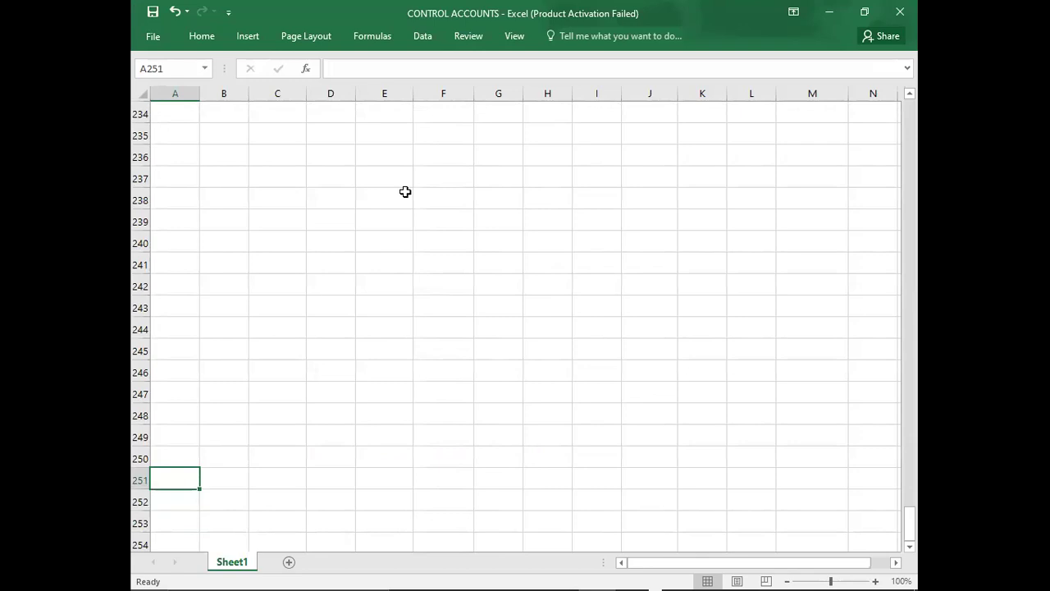
Switch to the question PDF in Adobe Acrobat Reader and read the two receivables balances given in question 212.
key(alt+Tab)
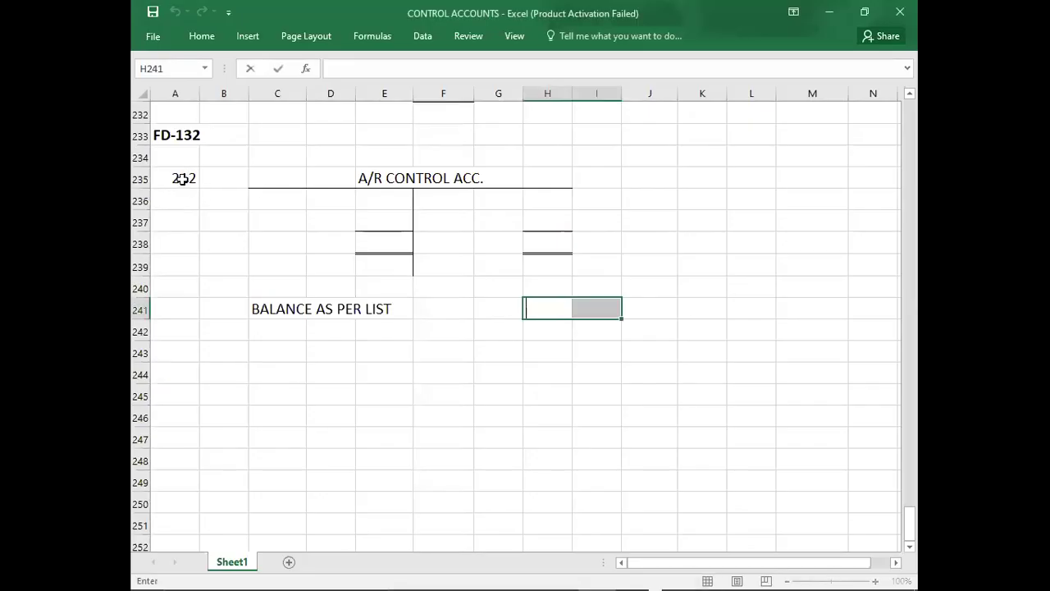
click(183, 187)
key(alt+Tab)
key(alt+Tab)
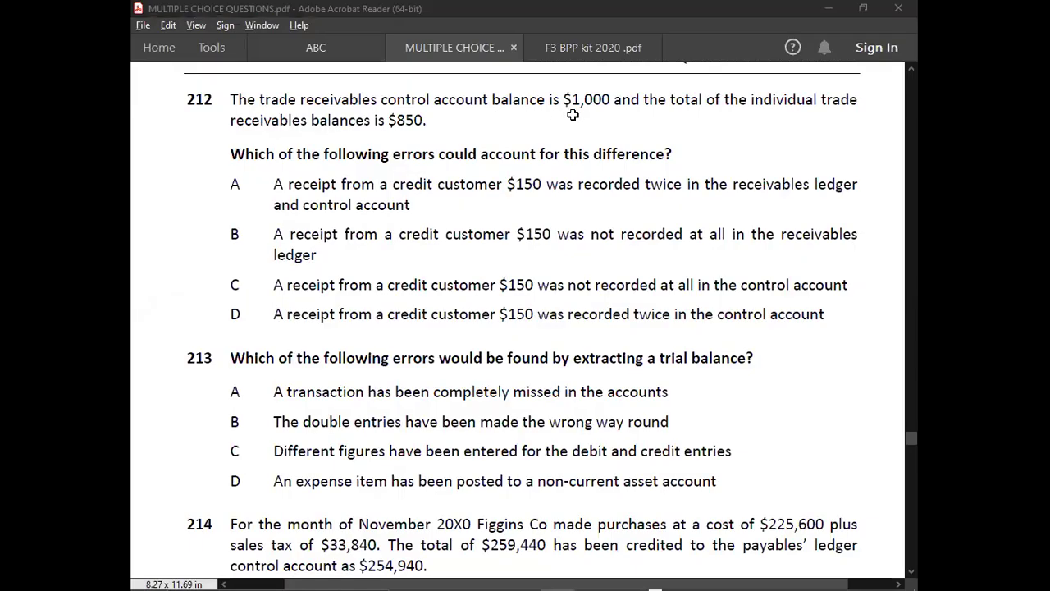
Switch to Excel and enter an opening balance B/D of 1000 on the debit side of the A/R control account, in row 236.
key(alt+Tab)
key(Right)
key(Down)
key(Right)
key(Right)
text(B/D)
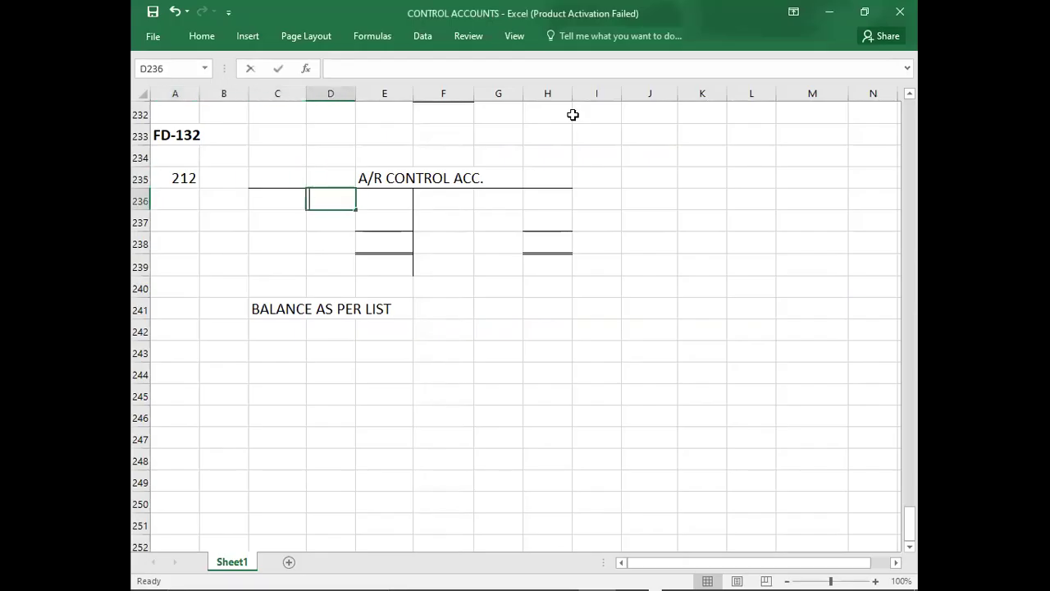
key(Right)
text(1000)
key(Down)
key(Left)
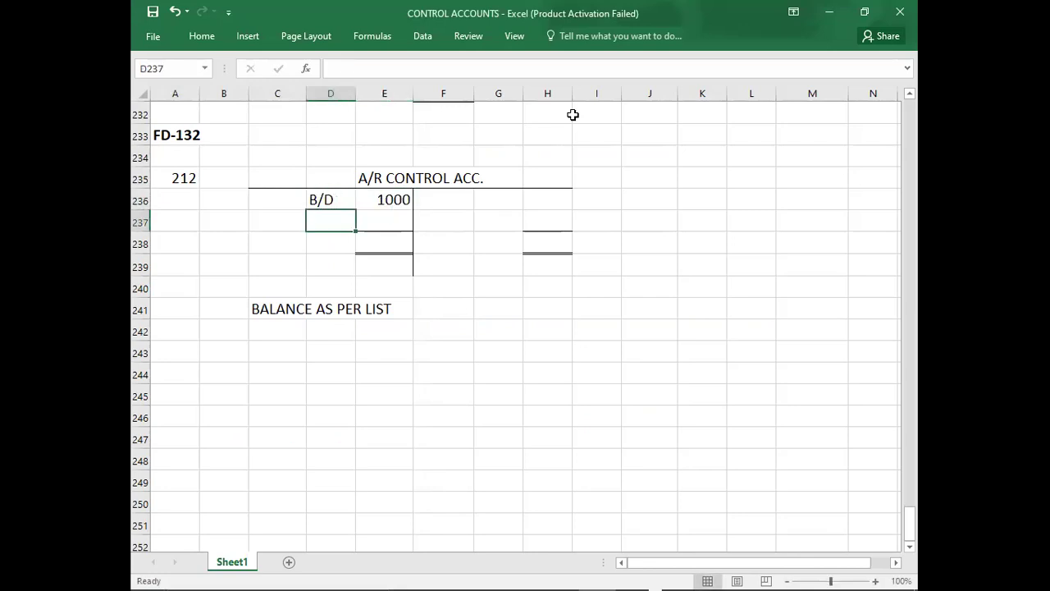
Enter the list balance from question 212 as 850 in H241, with DEBIT beside it.
click(553, 312)
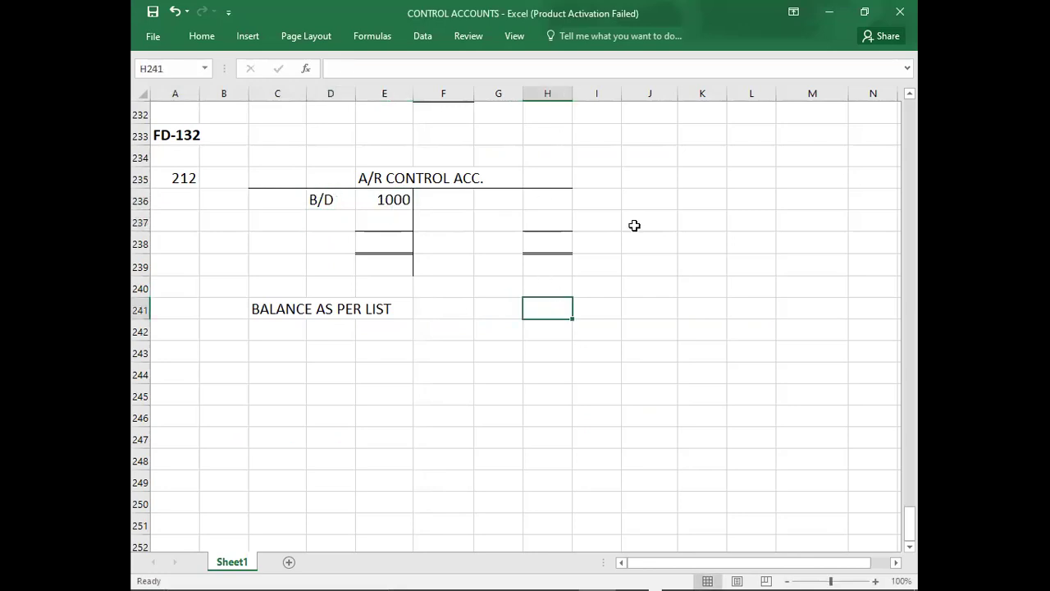
key(alt+Tab)
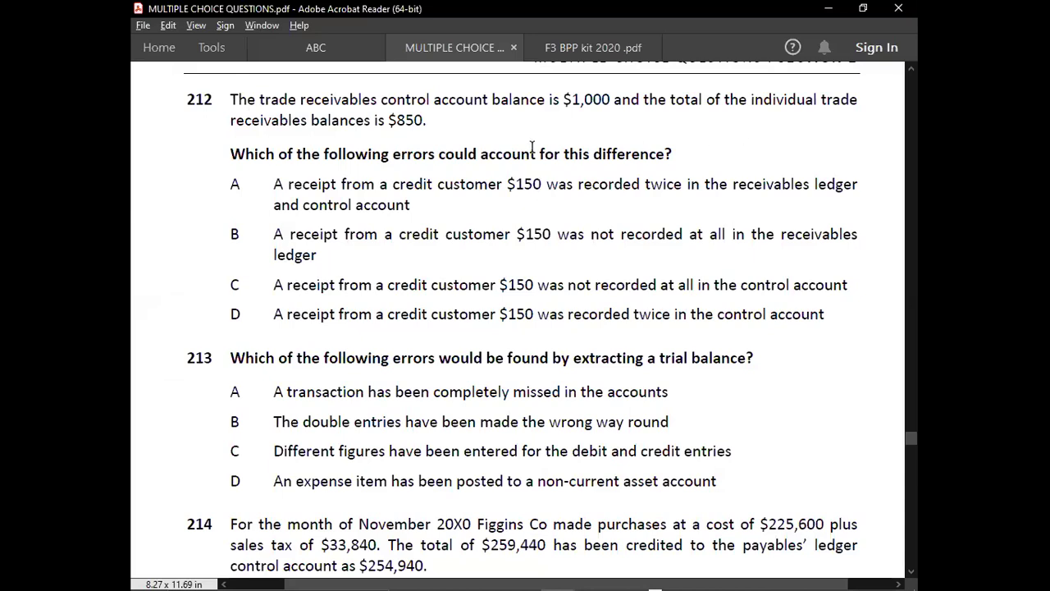
key(alt+Tab)
text(850)
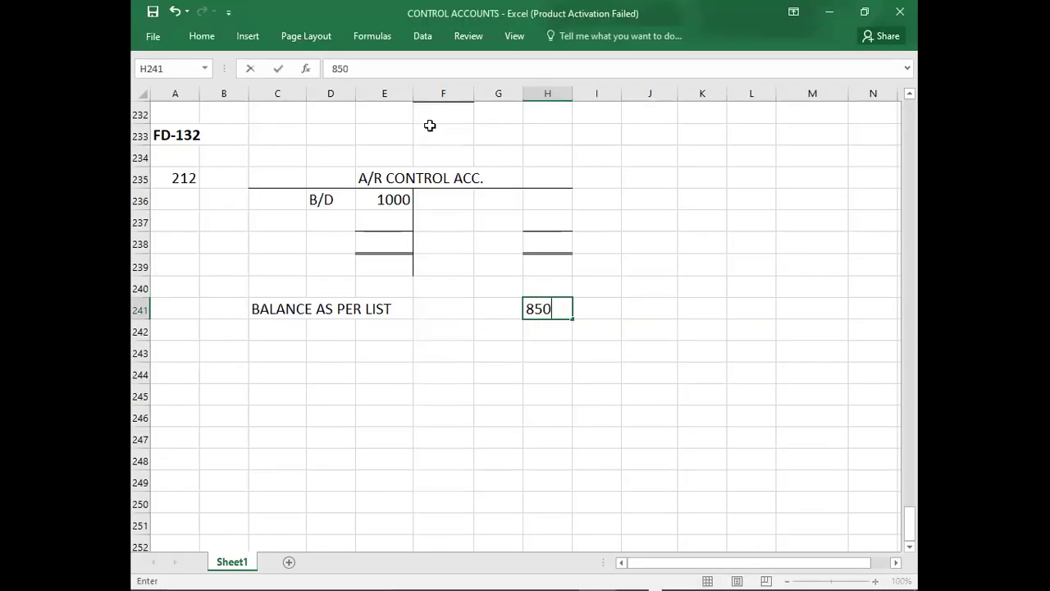
key(Tab)
text(DEBIT)
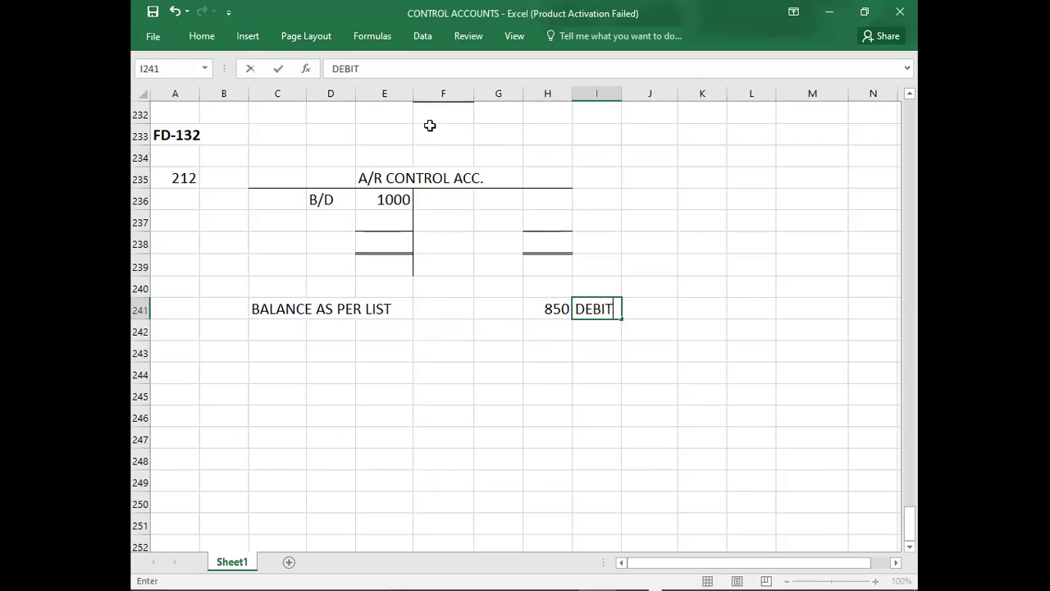
key(Return)
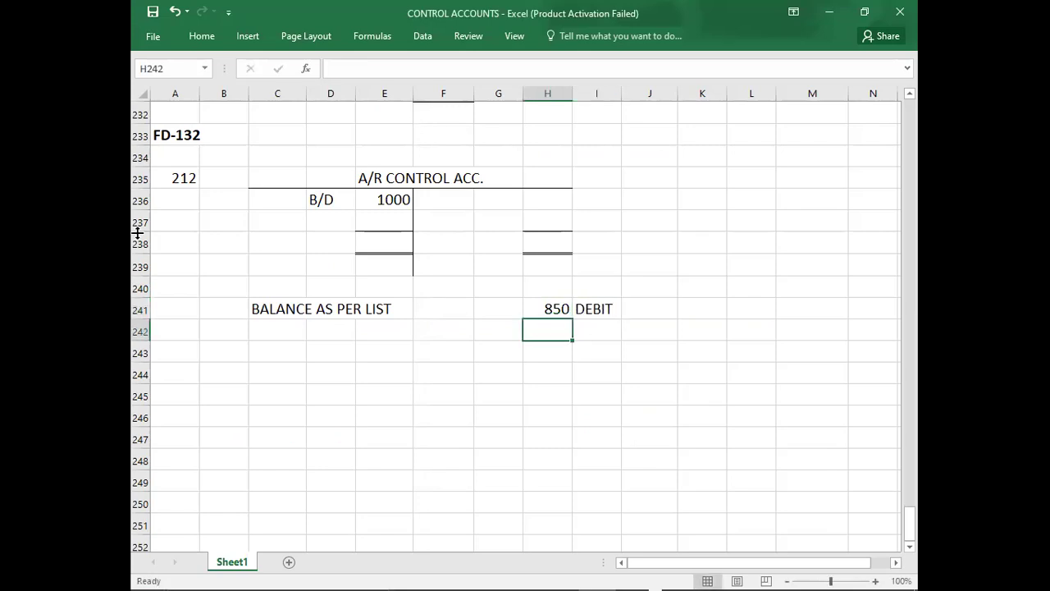
Try option B of question 212: enter -150 with CREDIT below the list balance and 700 as the adjusted balance in H243.
click(168, 178)
key(alt+Tab)
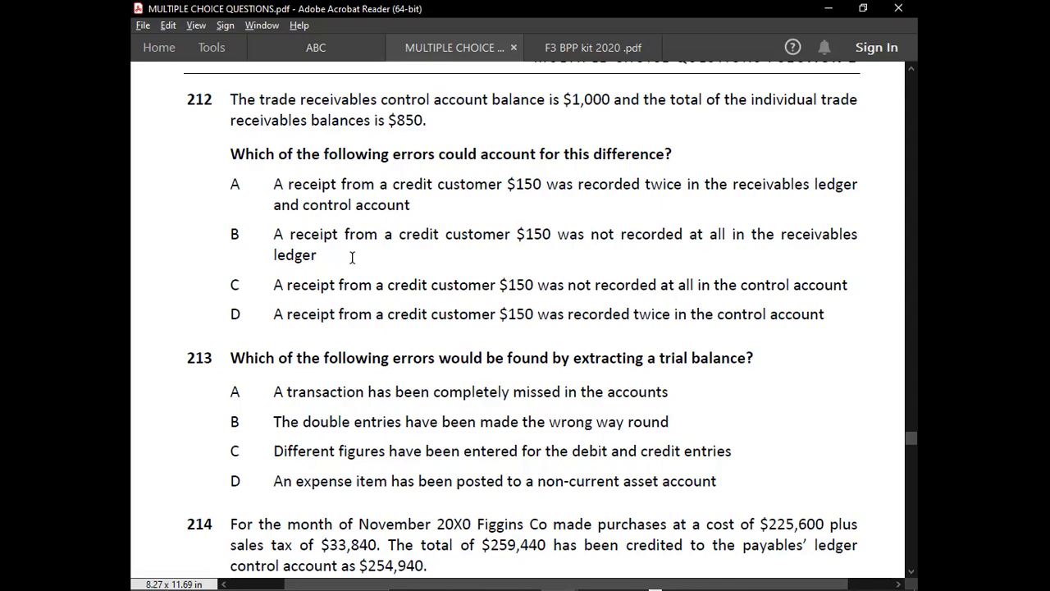
key(alt+Tab)
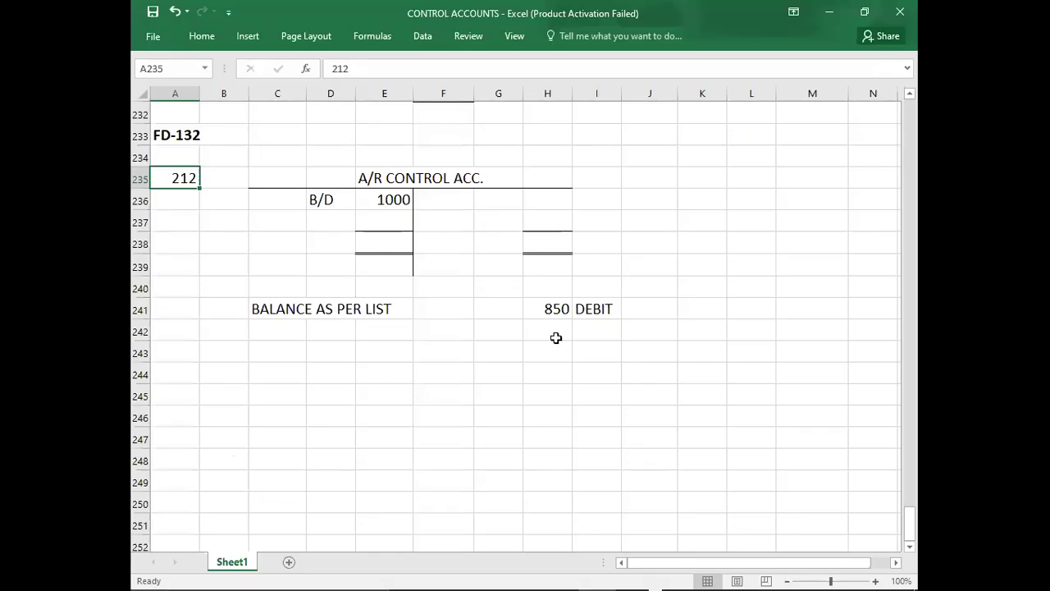
click(555, 333)
text(150)
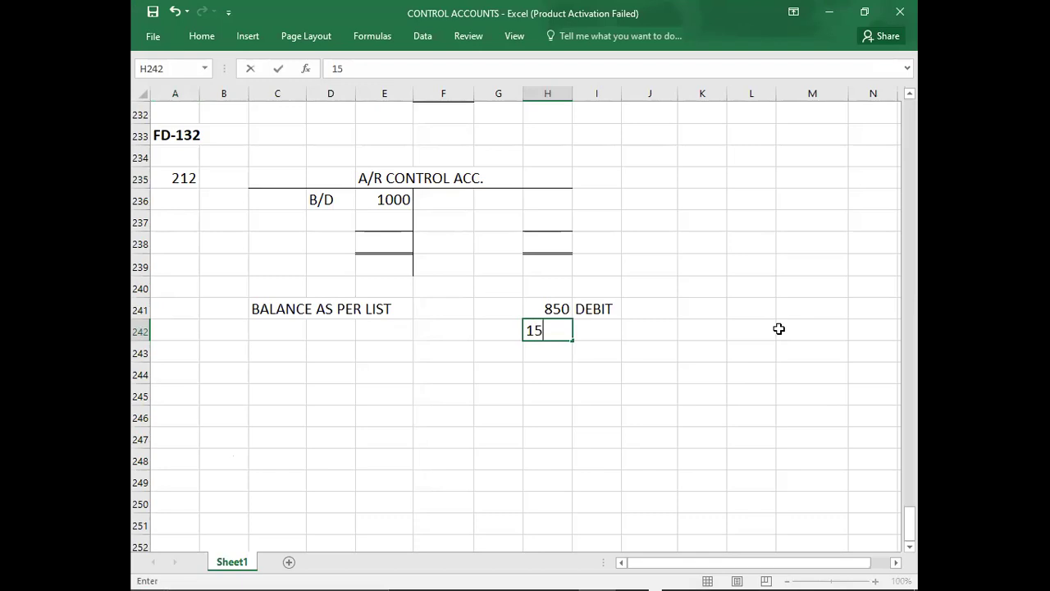
key(Tab)
text(CREDIT)
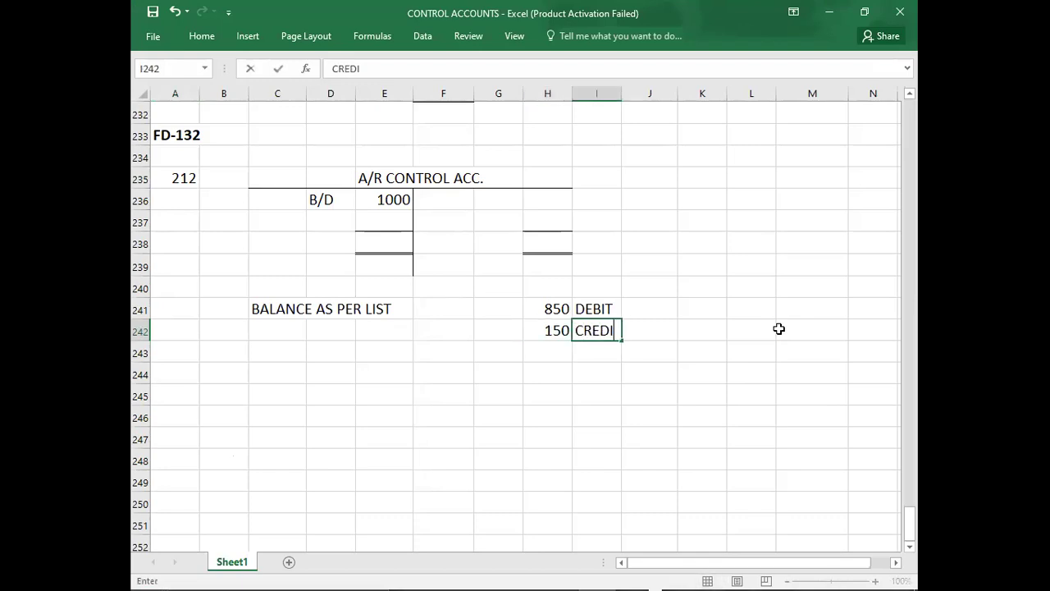
key(Left)
text(-150)
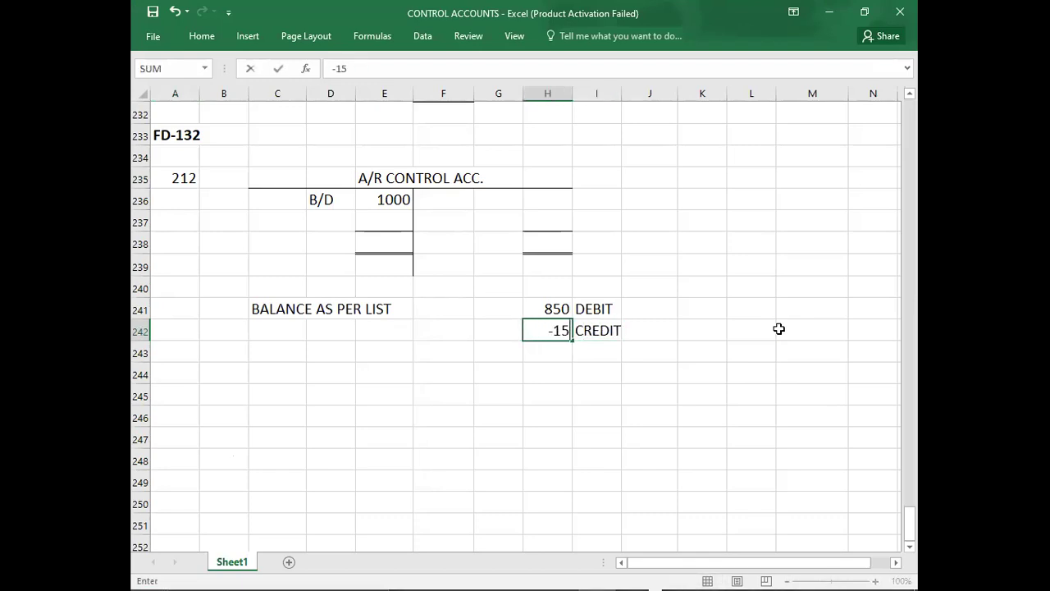
key(Return)
text(700)
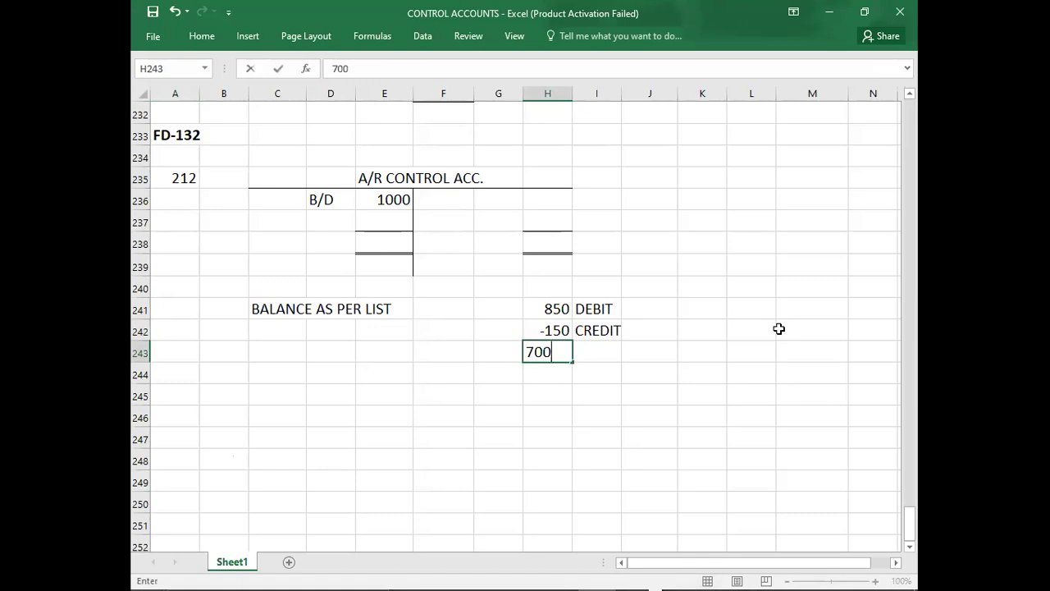
key(Return)
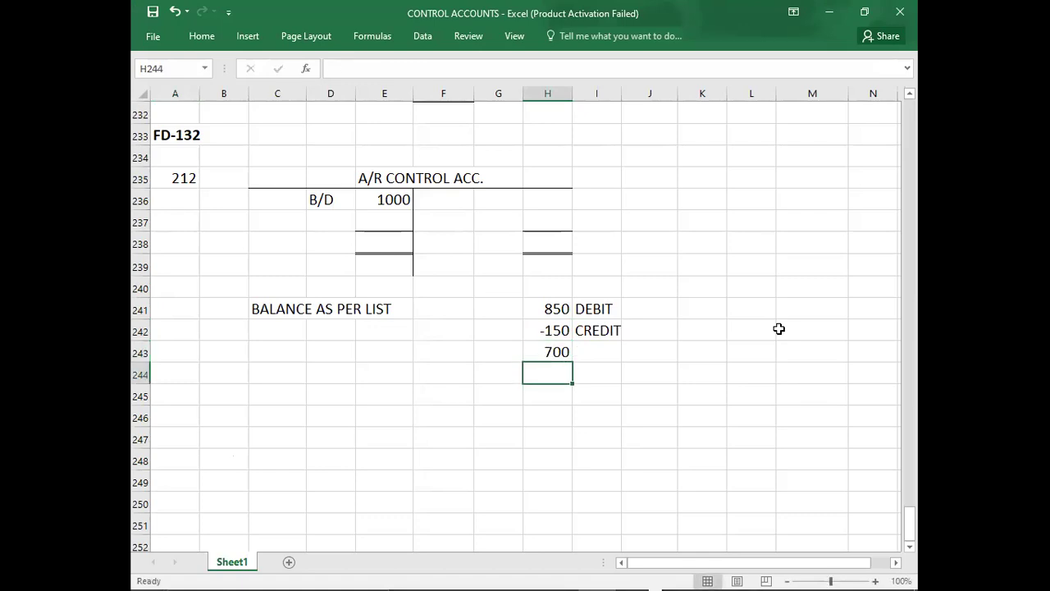
Undo the -150 CREDIT adjustment and the 700 result below the list balance.
key(ctrl+z)
key(ctrl+z)
key(ctrl+z)
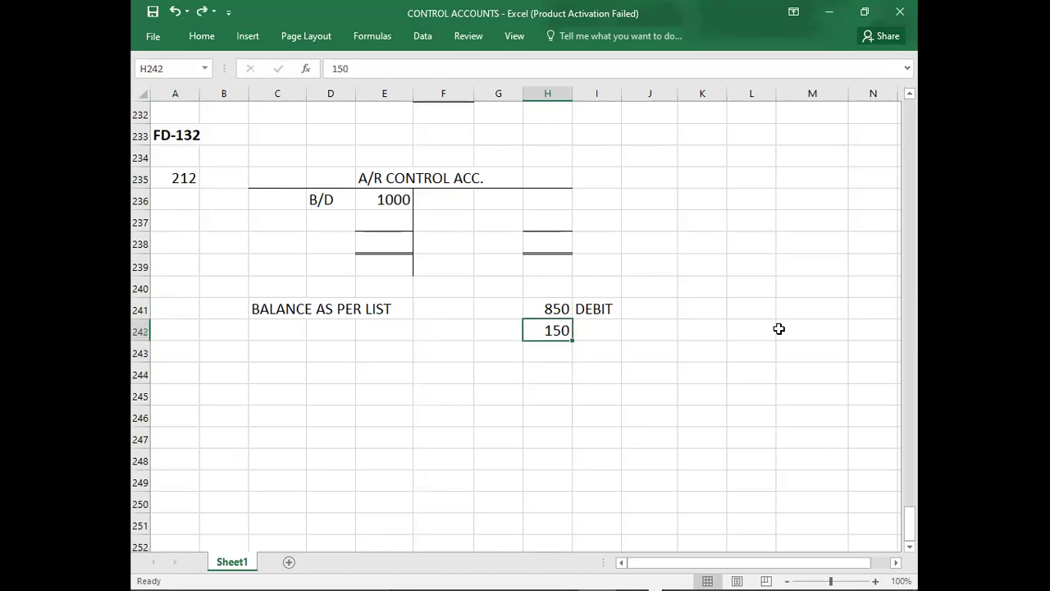
key(ctrl+z)
Consult option C of question 212 in the PDF and enter 150 on the credit side of the A/R control account, in H236.
key(alt+Tab)
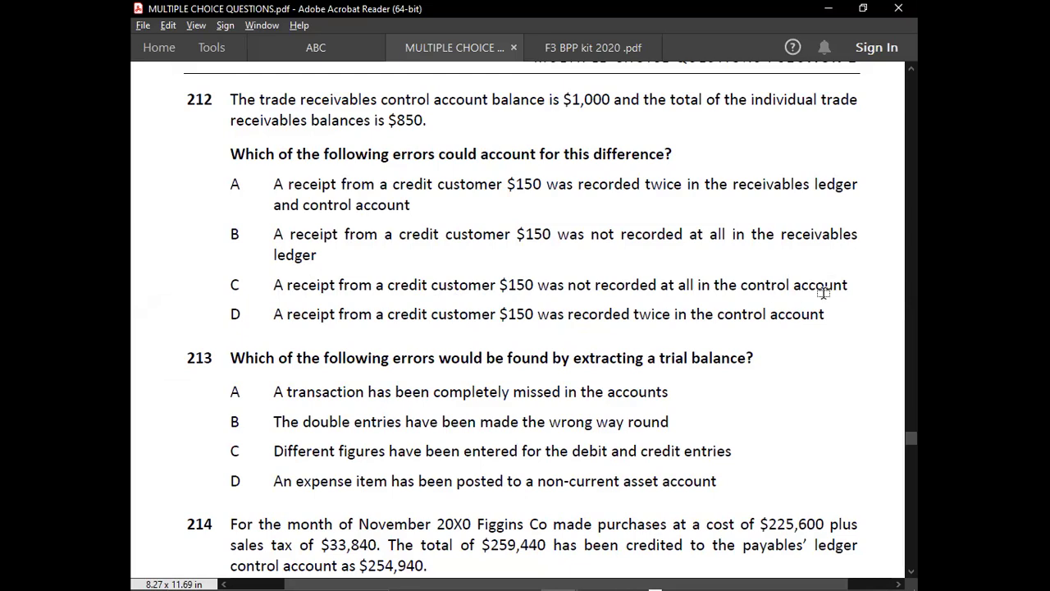
key(alt+Tab)
key(Up)
key(Up)
key(Up)
key(Up)
key(Up)
key(Up)
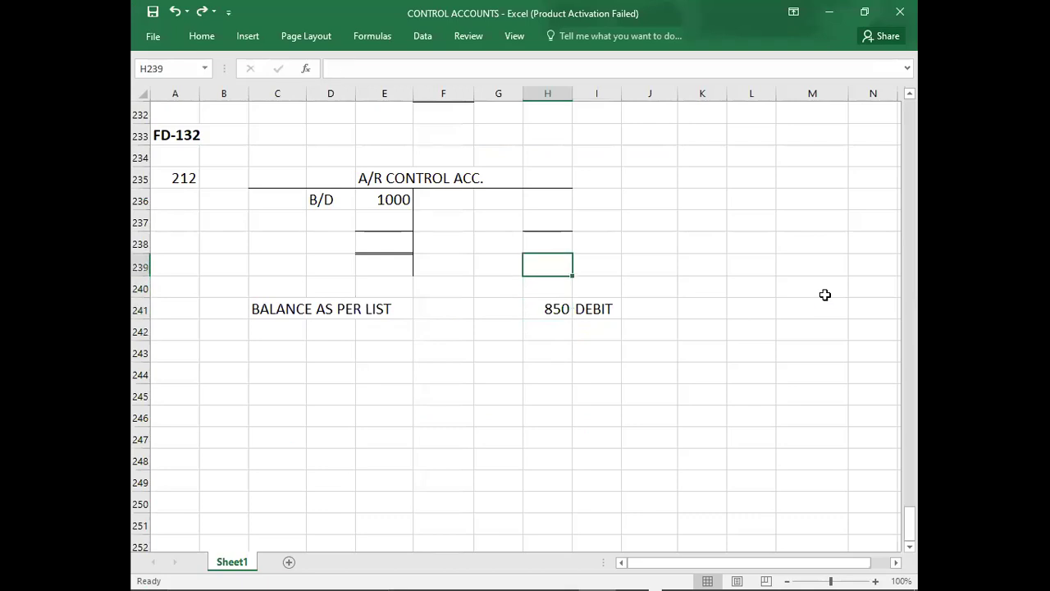
text(150)
key(Return)
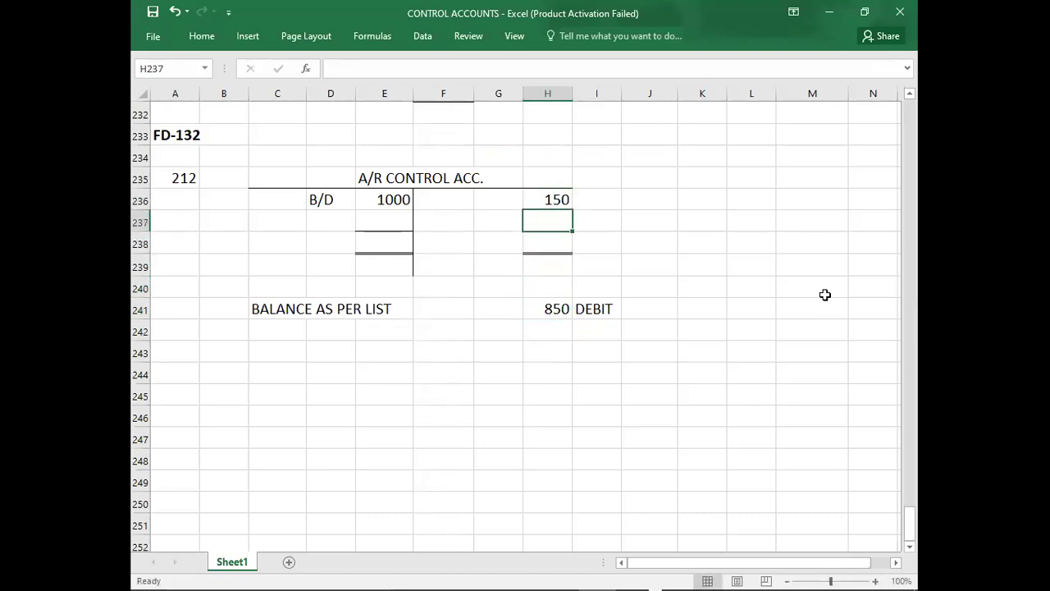
Enter 1000 as the total on both sides of the A/R control account, in E238 and H238.
key(Down)
key(Left)
key(Left)
key(Left)
text(1000)
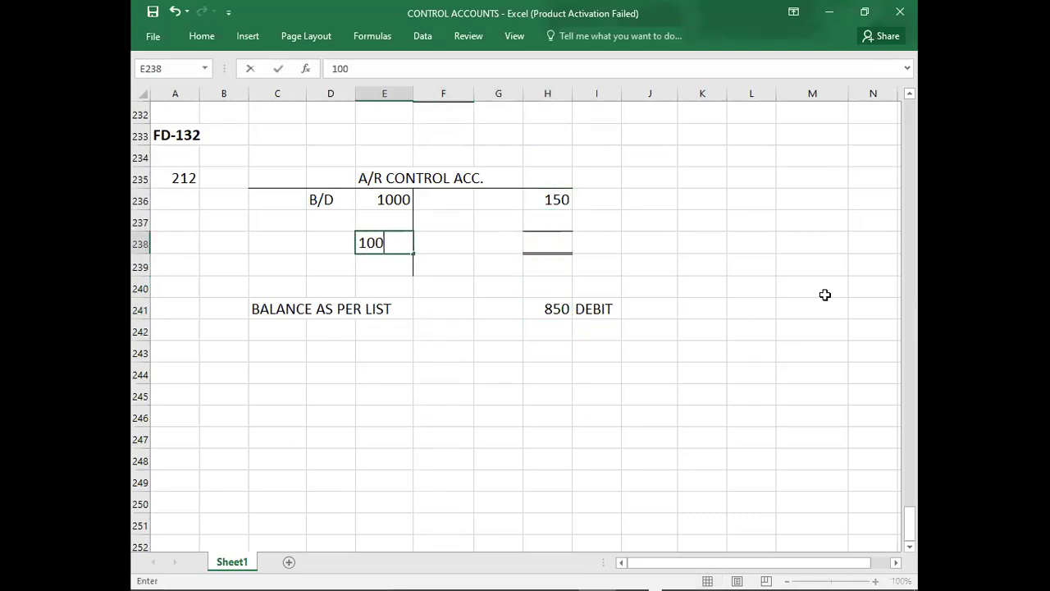
key(Right)
key(Right)
key(Right)
text(1000)
Enter the closing balance C/D of 850 on the credit side of the A/R control account, in row 237.
key(Up)
key(Left)
text(C/D)
key(Right)
text(850)
key(Down)
key(Left)
key(Down)
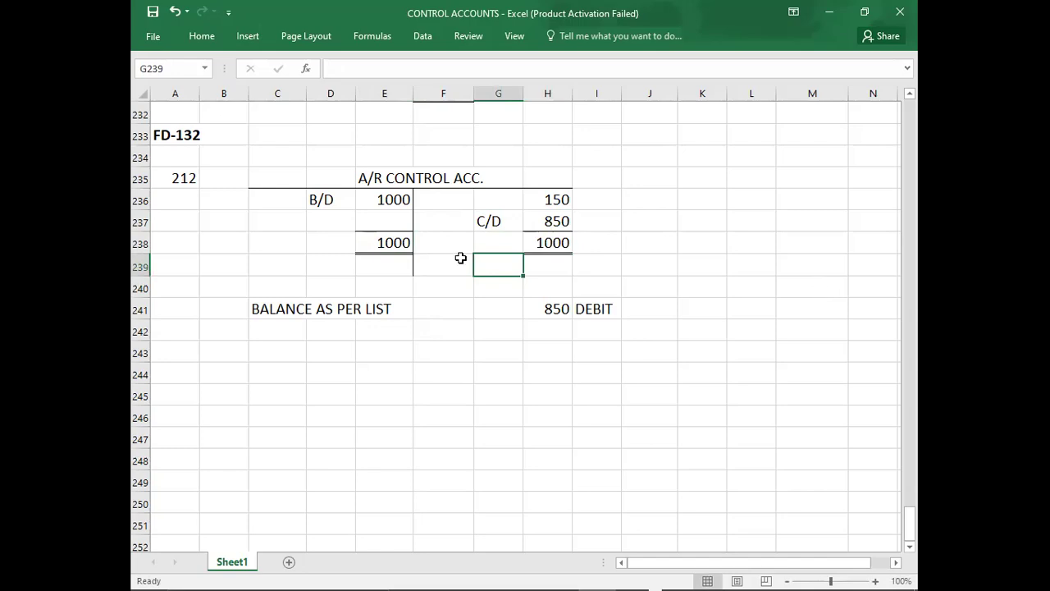
Record C as the answer to question 212 in A236.
click(194, 198)
text(C)
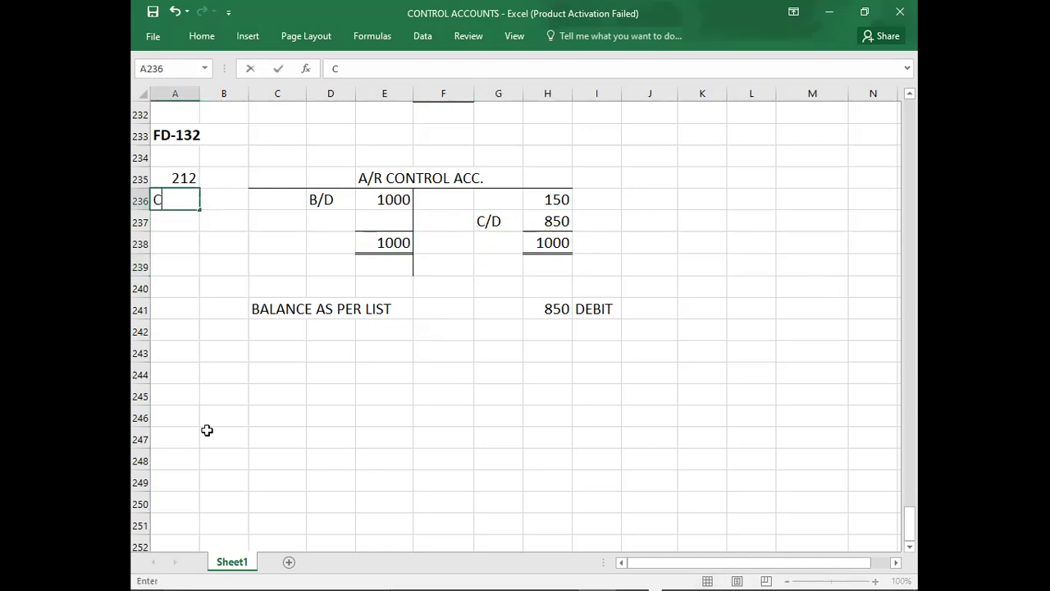
click(187, 372)
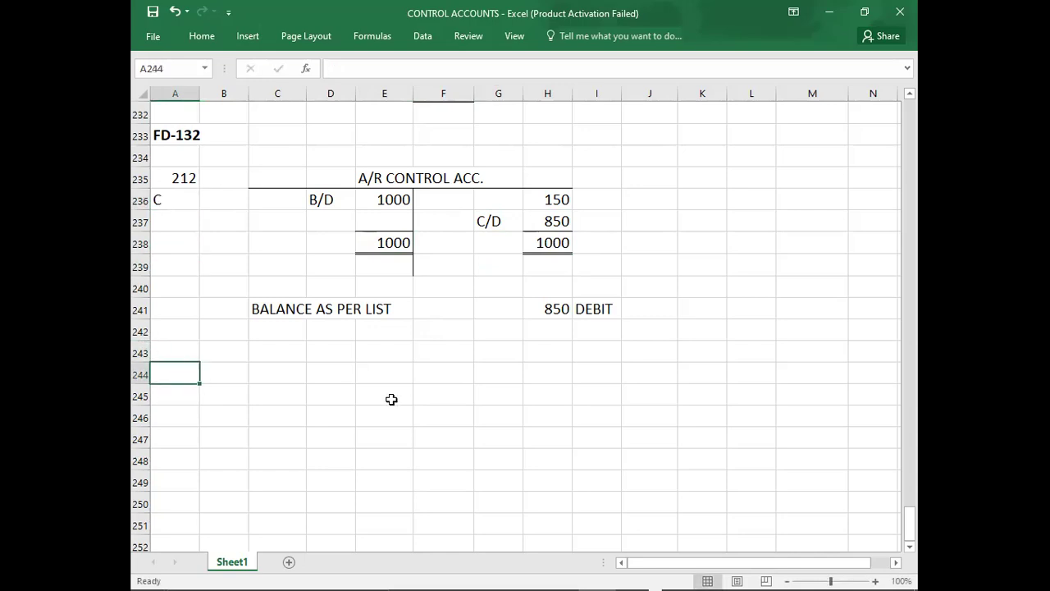
Undo the answer C, the C/D balance, both totals and the 150 credit entry in the A/R control account.
key(alt+Tab)
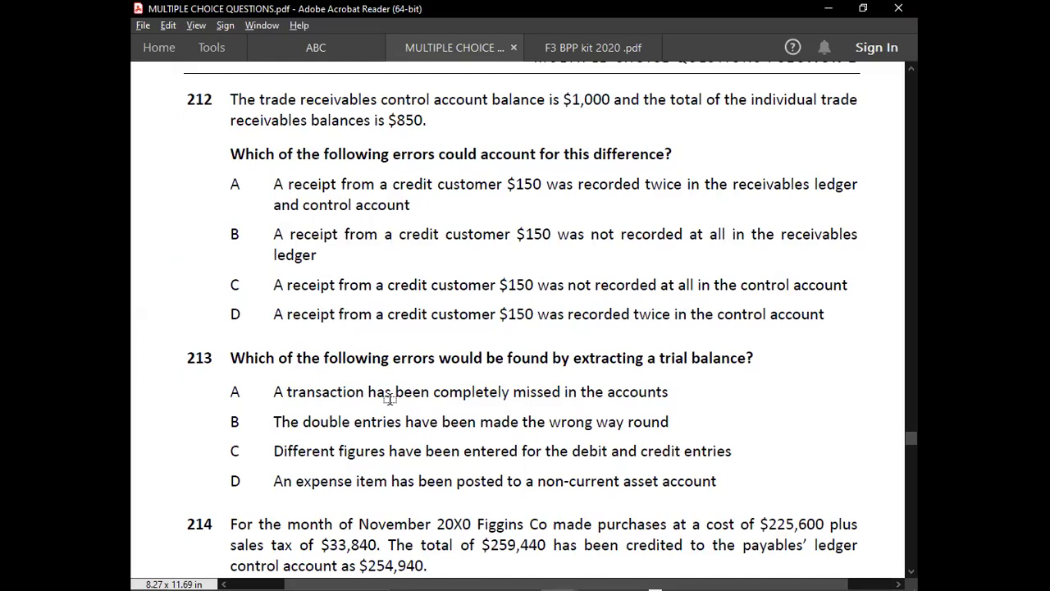
key(alt+Tab)
key(ctrl+z)
key(ctrl+z)
key(ctrl+z)
key(ctrl+z)
key(ctrl+z)
key(ctrl+z)
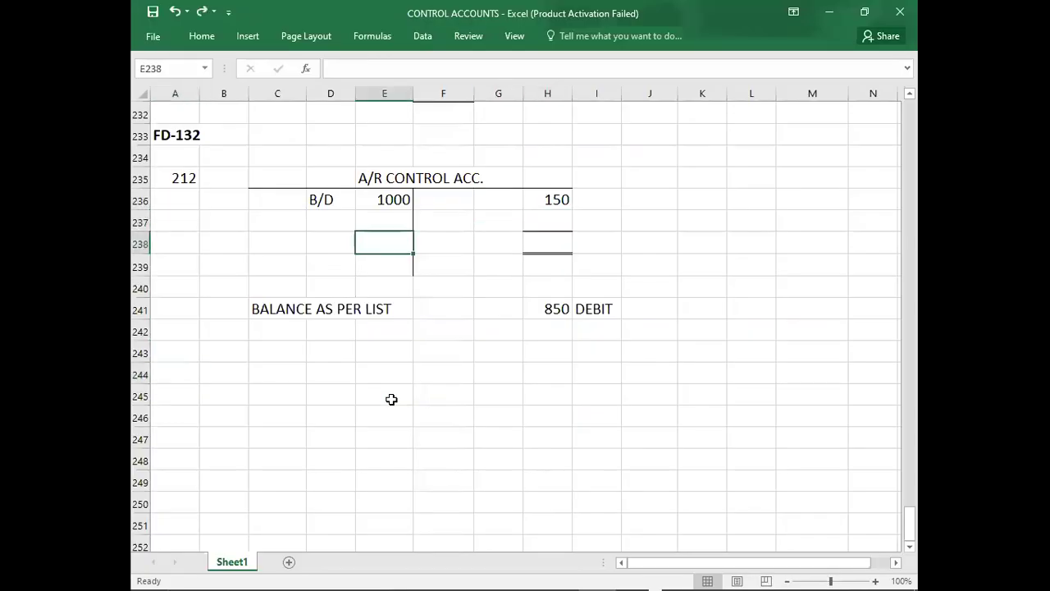
Consult option D of question 212 in the PDF and enter 150 on the debit side below the opening balance, in E237.
key(alt+Tab)
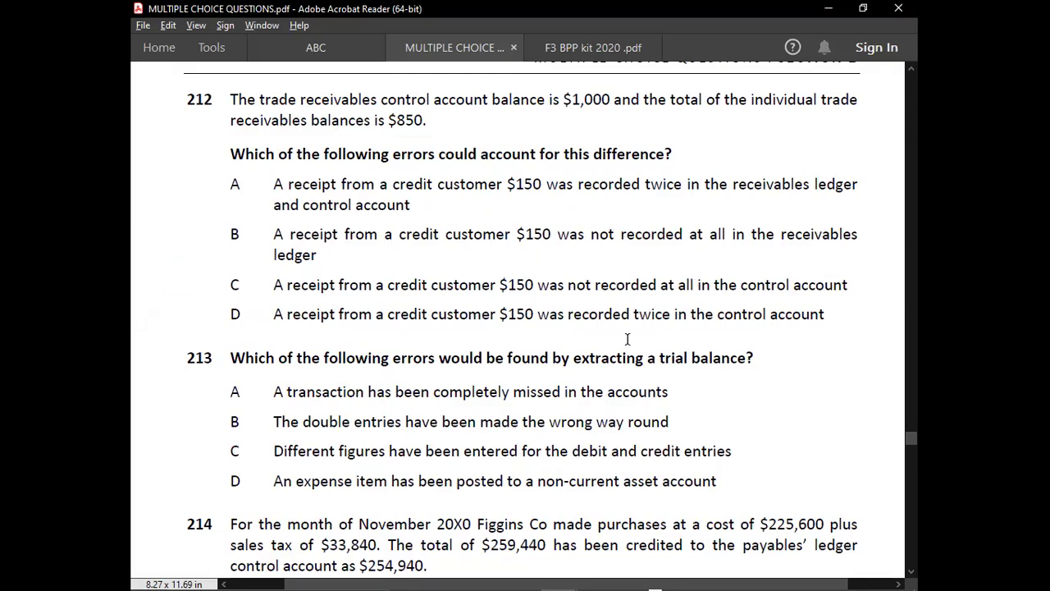
key(alt+Tab)
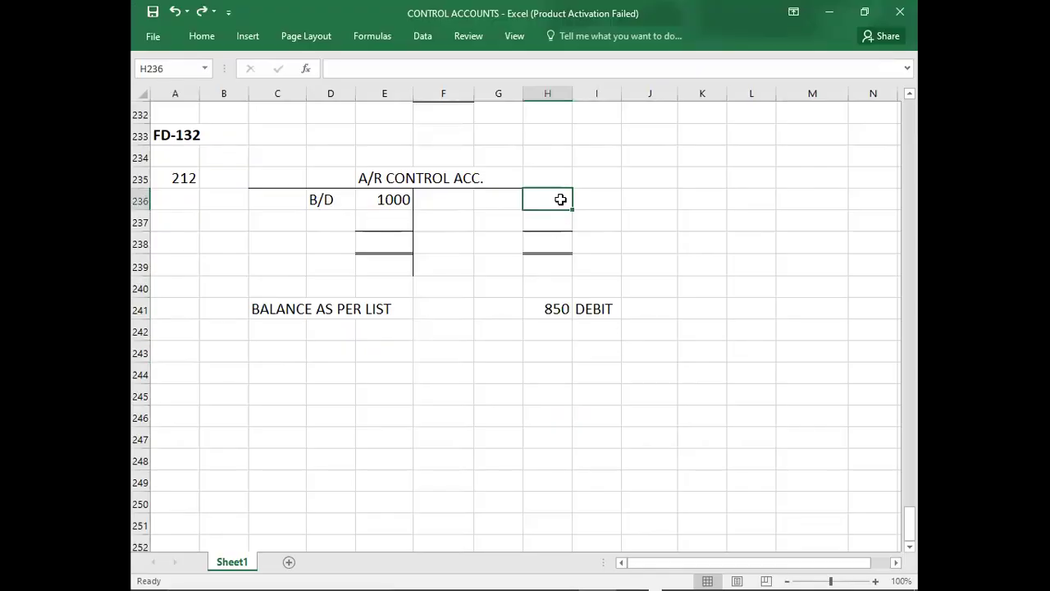
click(374, 220)
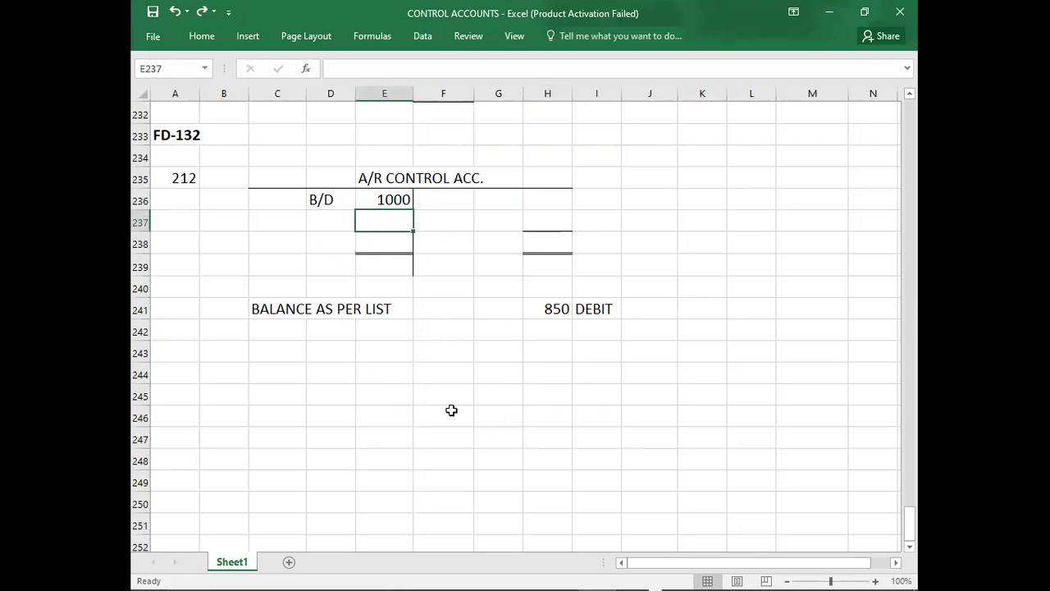
text(150)
key(Return)
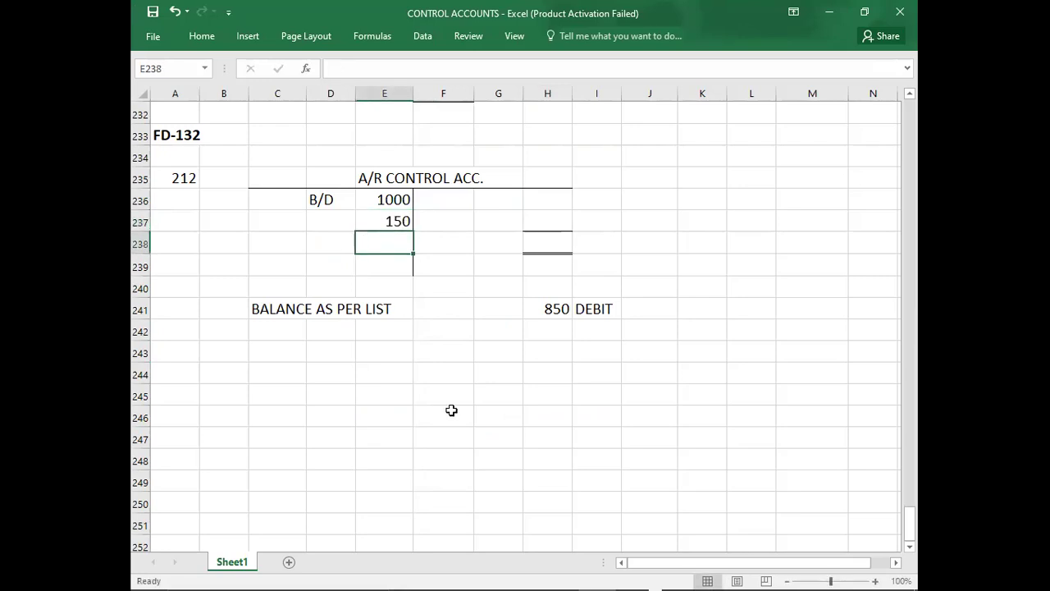
Enter 1150 as the total on both sides of the A/R control account, in E238 and H238.
text(1150)
key(Tab)
key(Tab)
key(Tab)
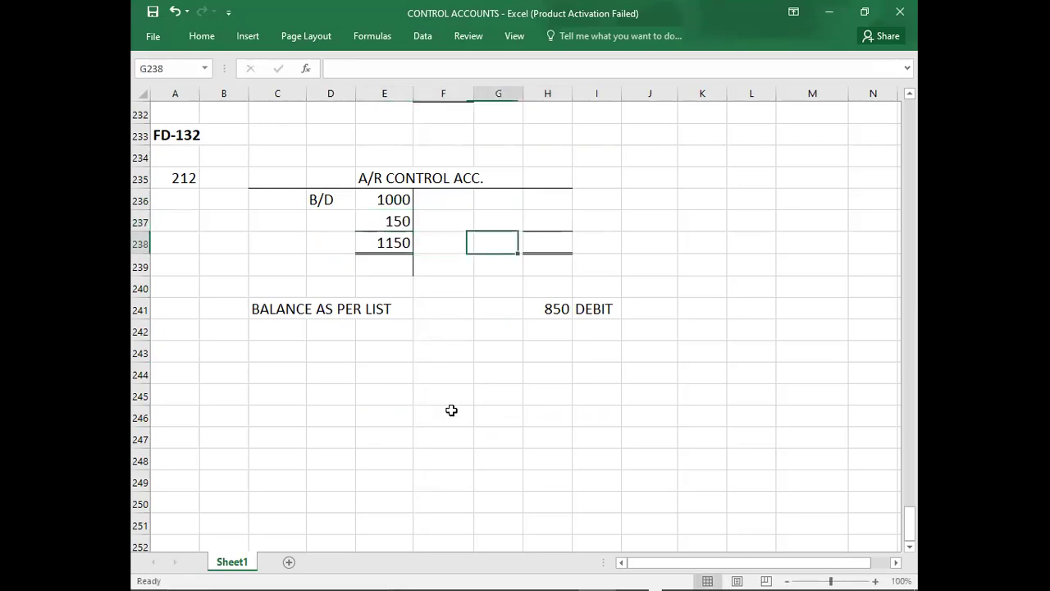
text(1150)
key(ctrl+Return)
Enter the closing balance C/D of 1150 on the credit side of the A/R control account, in row 237.
key(Up)
key(Left)
text(C/D)
key(Tab)
text(1150)
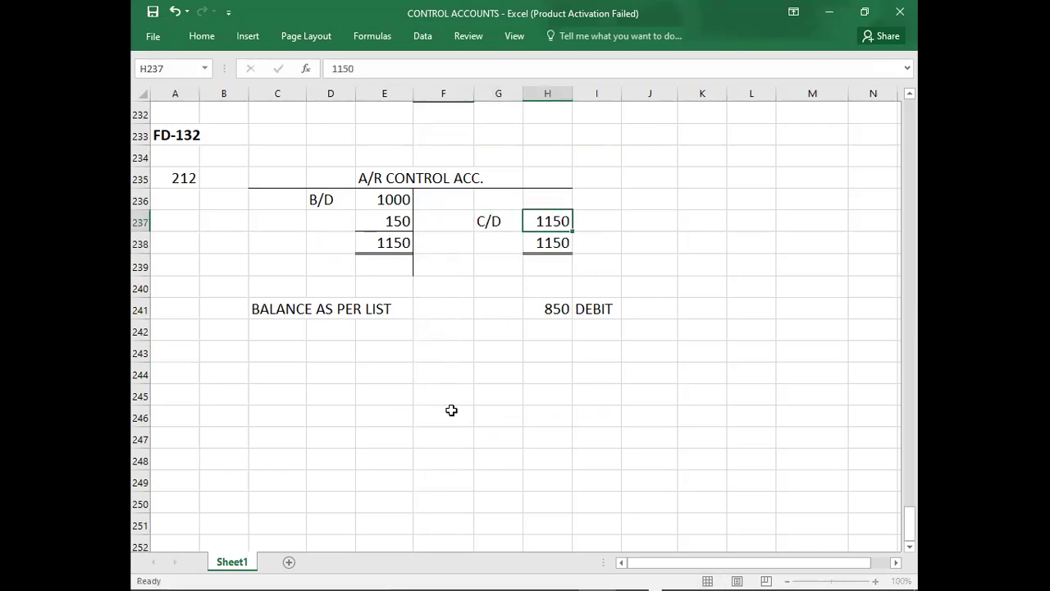
key(Return)
key(Left)
key(Down)
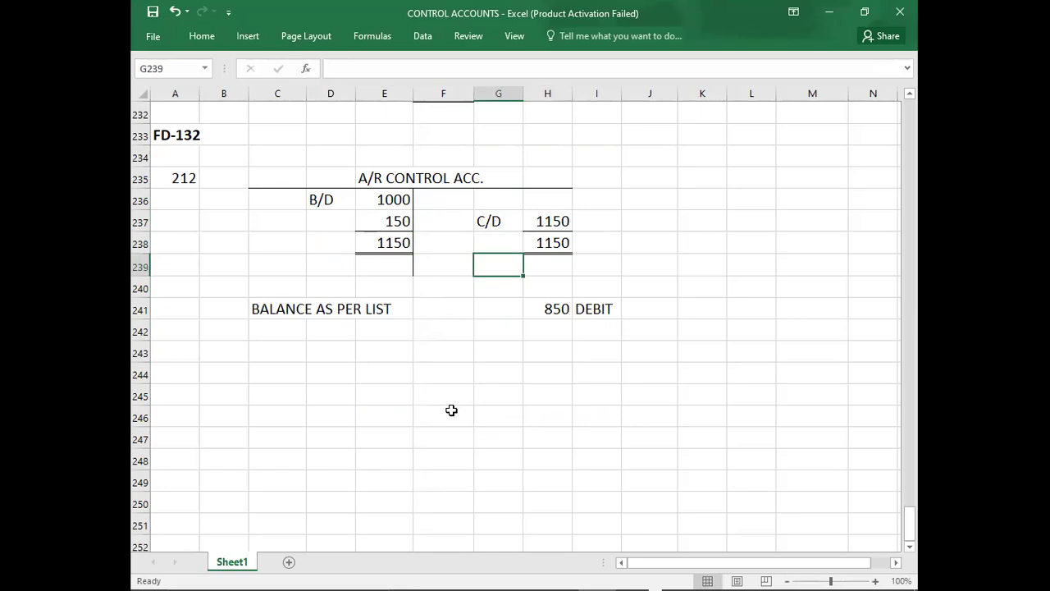
Undo the option D trial entries in the A/R control account and the balance-per-list amount with its DEBIT label.
key(ctrl+z)
key(ctrl+z)
key(ctrl+z)
key(ctrl+z)
key(ctrl+z)
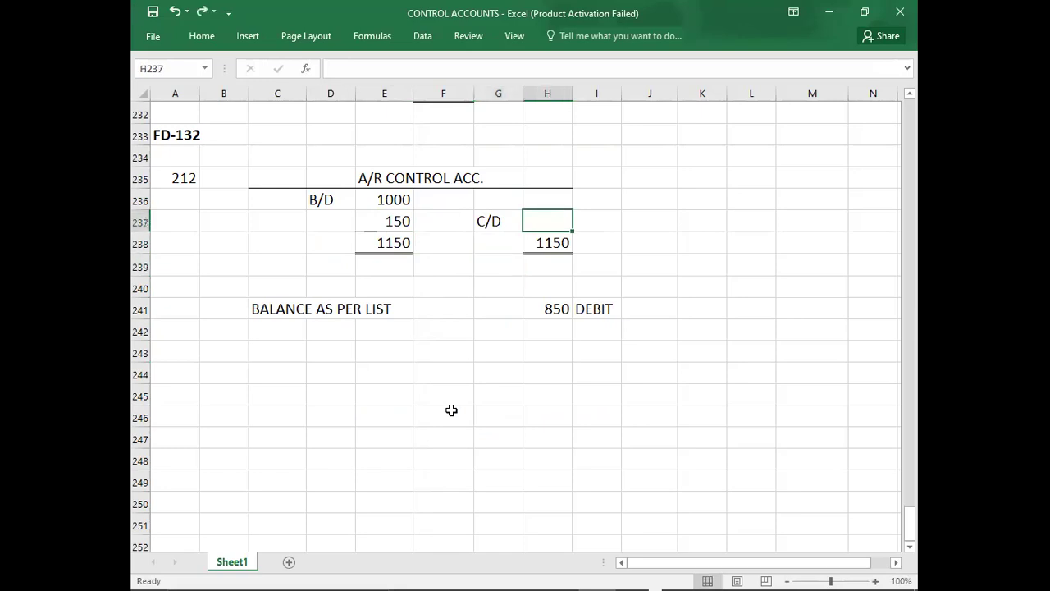
key(ctrl+z)
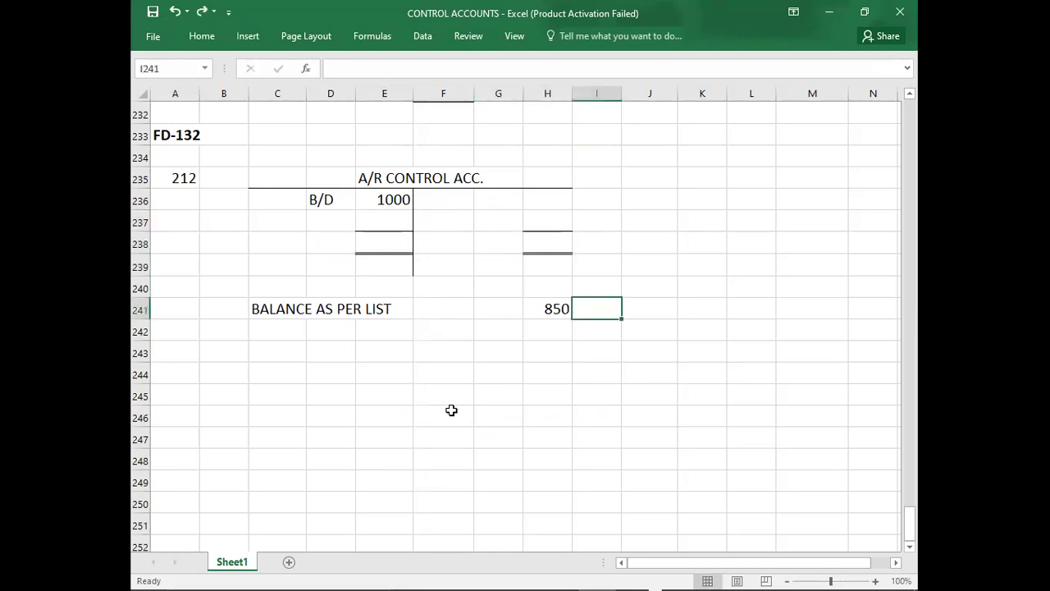
key(ctrl+z)
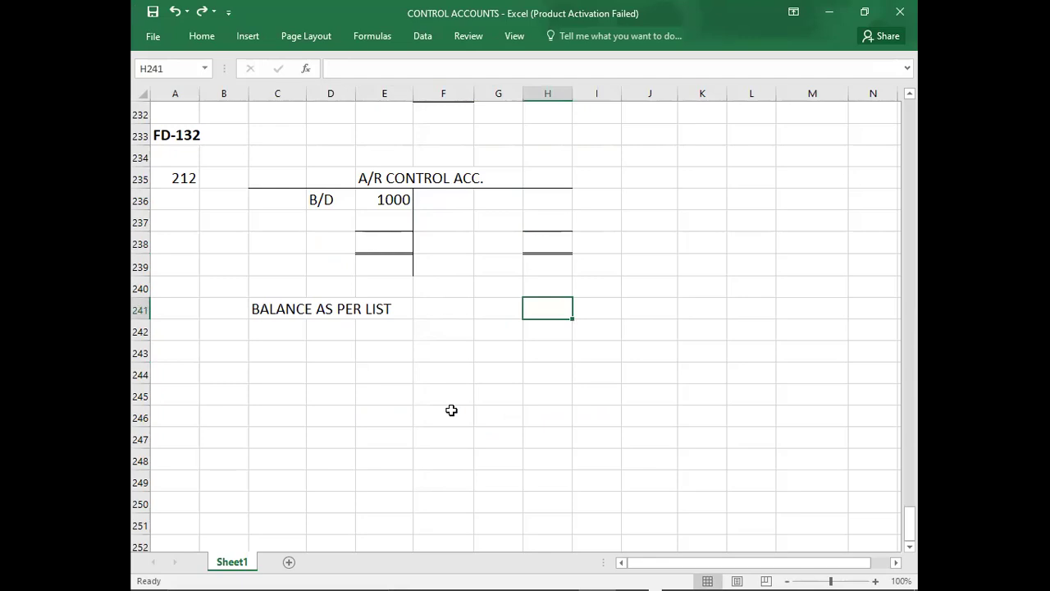
Enter 850 in H241 as the balance as per list and label it DEBIT in I241.
text(yy)
key(BackSpace)
key(BackSpace)
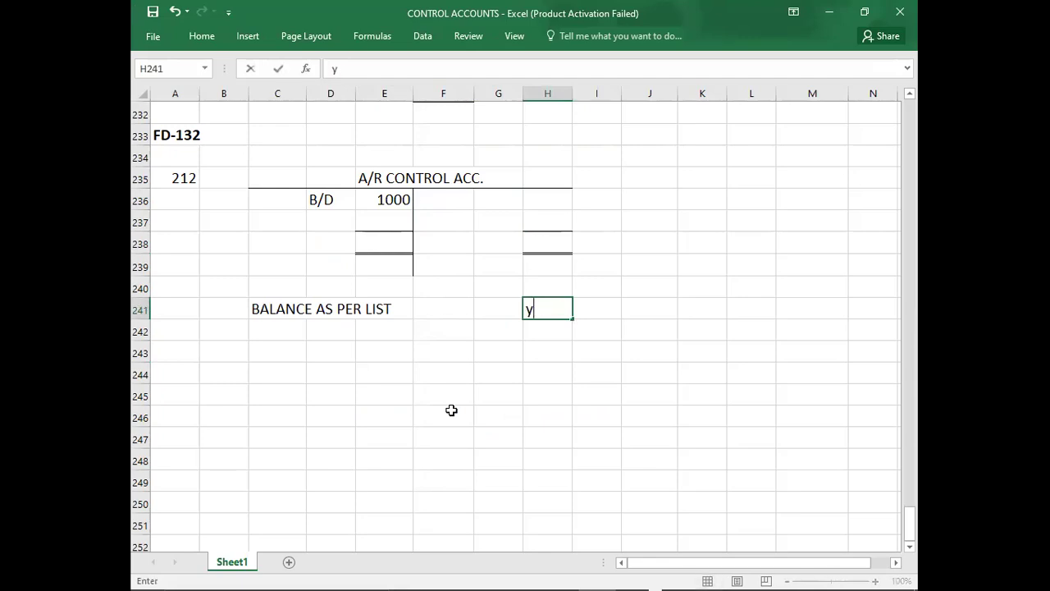
text(850DEV)
key(BackSpace)
text(BIT)
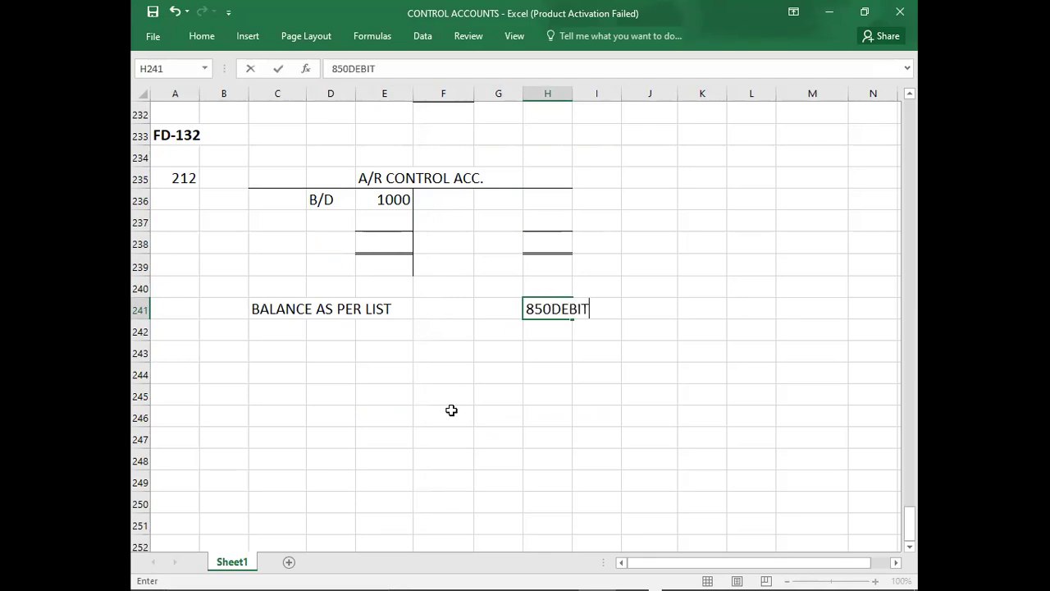
key(BackSpace)
key(BackSpace)
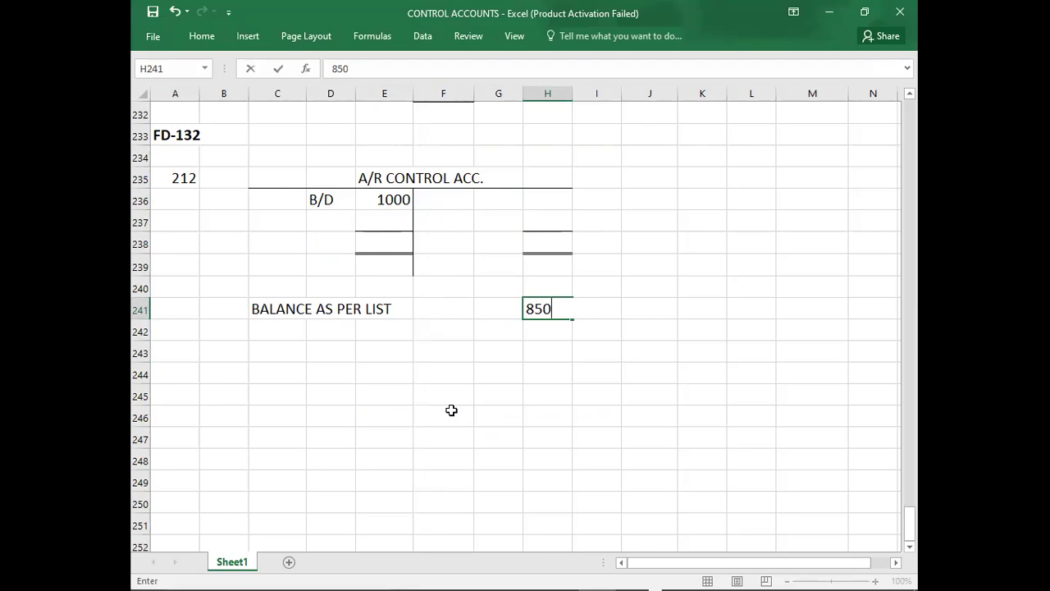
key(Tab)
text(DEBIT)
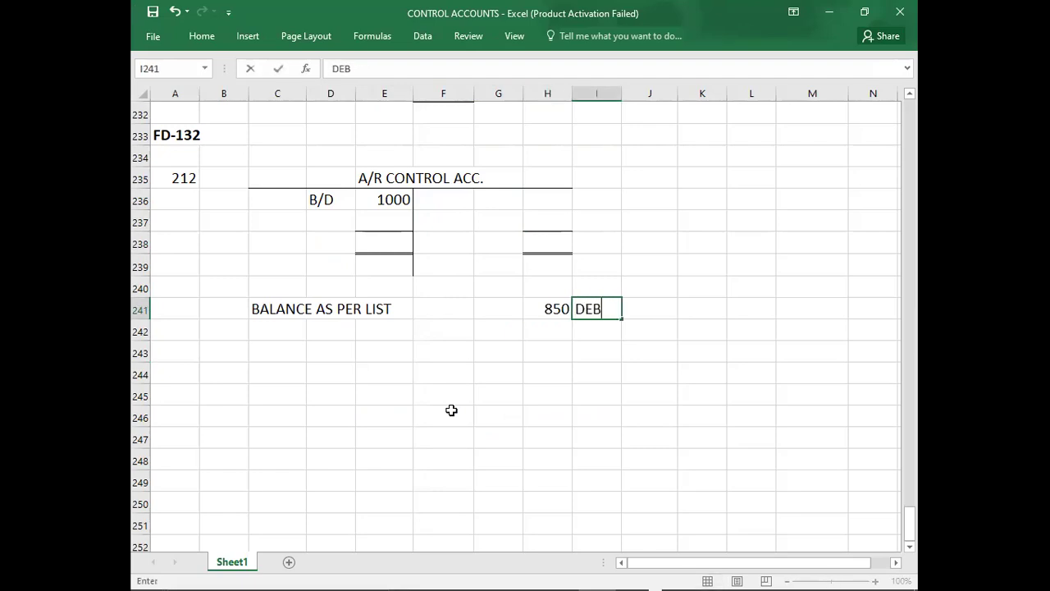
Enter 150 on the credit side in H236 and totals of 1000 in E238 and H238 of the A/R control account.
click(548, 204)
text(150)
key(Return)
drag(387, 246, 430, 394)
text(1000)
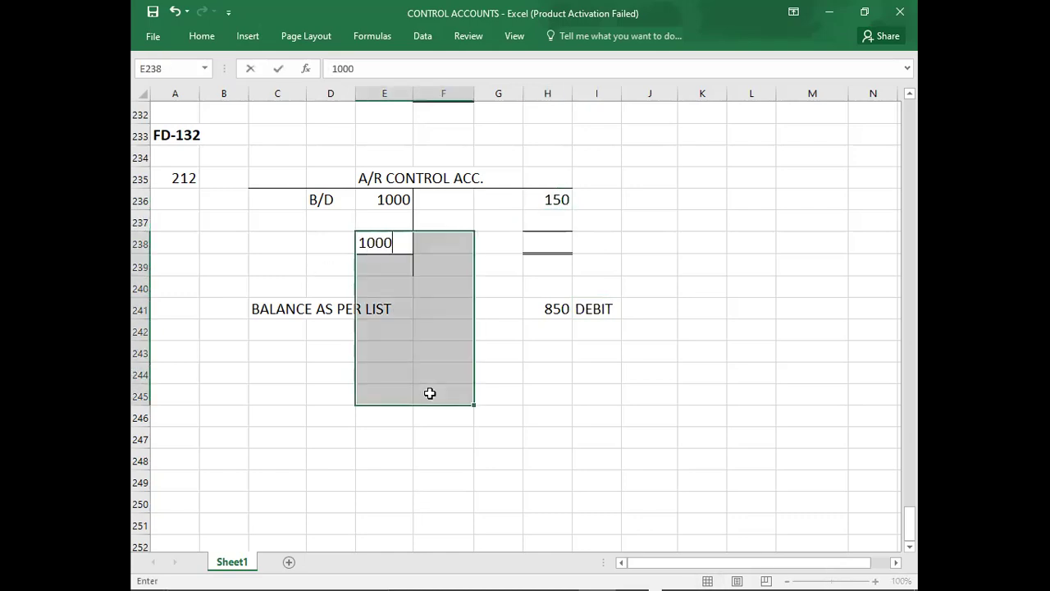
key(Return)
key(Tab)
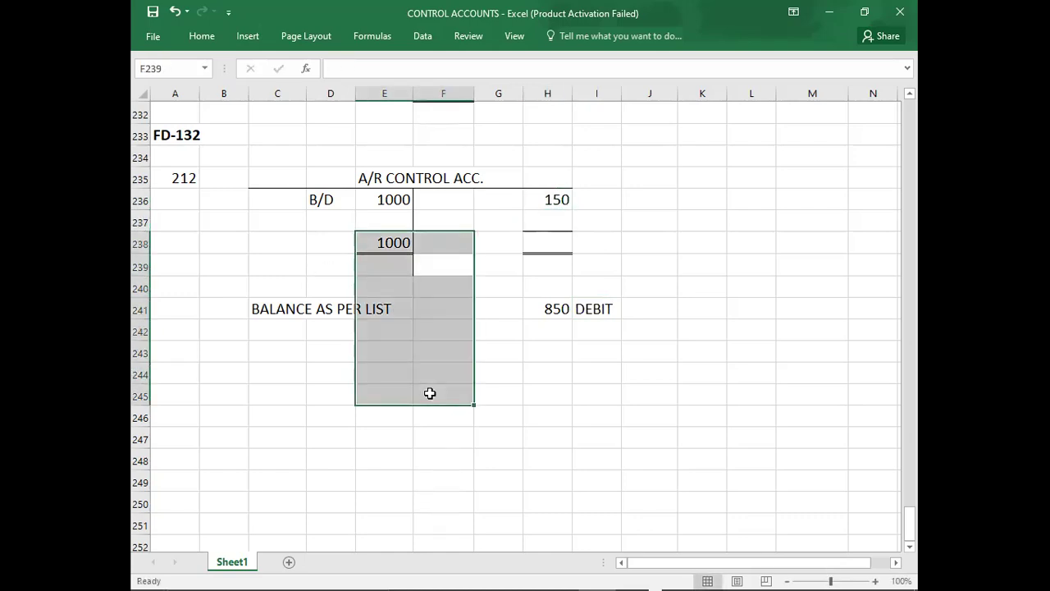
click(547, 243)
text(1000)
Enter the closing balance C/D of 850 on the credit side of the A/R control account, in row 237.
key(Up)
key(Left)
text(C/D)
key(Tab)
text(850)
key(Return)
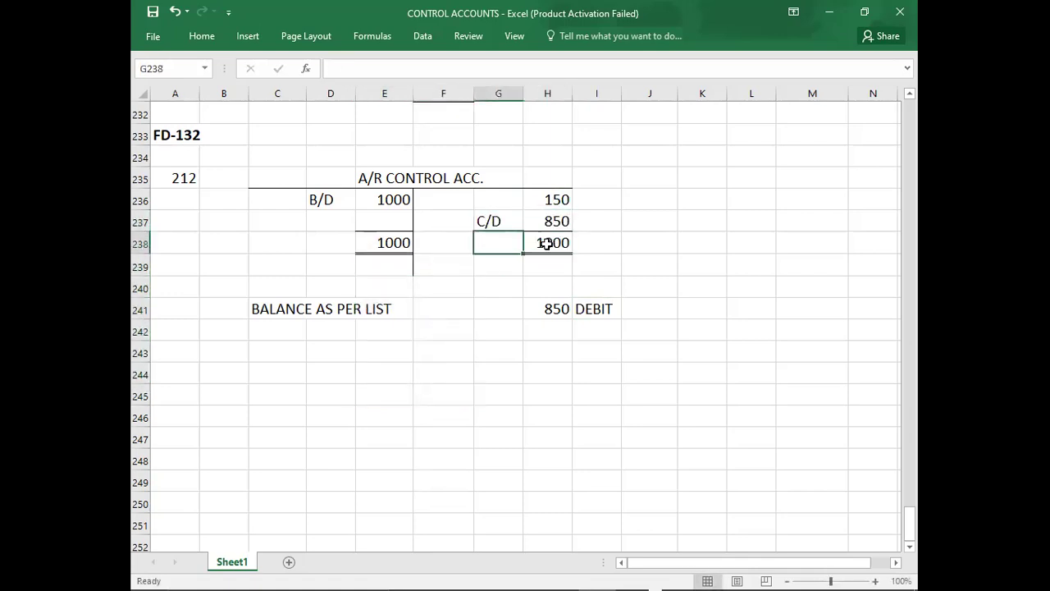
click(193, 371)
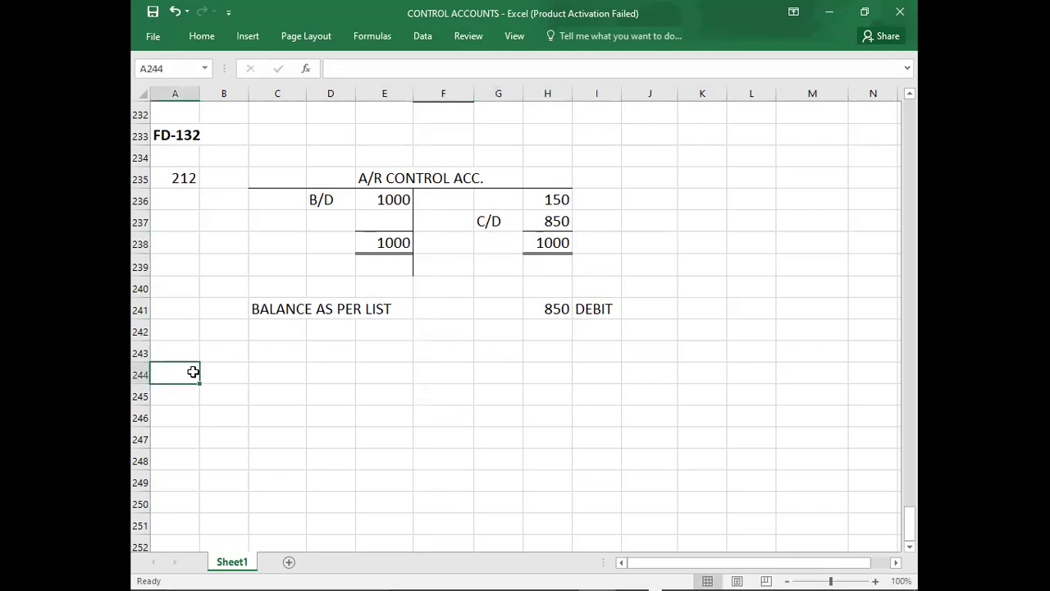
Switch to the MULTIPLE CHOICE QUESTIONS PDF and read on through question 214 to question 215.
key(alt+Tab)
scroll(192, 369, down, 1)
scroll(193, 373, down, 5)
scroll(193, 376, down, 4)
scroll(193, 377, down, 2)
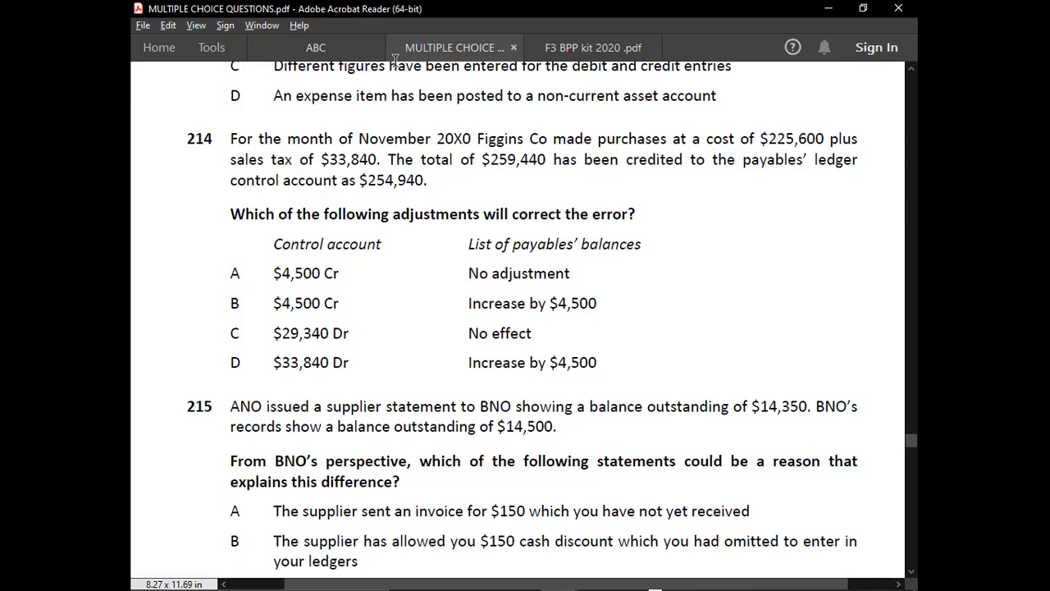
scroll(395, 60, down, 3)
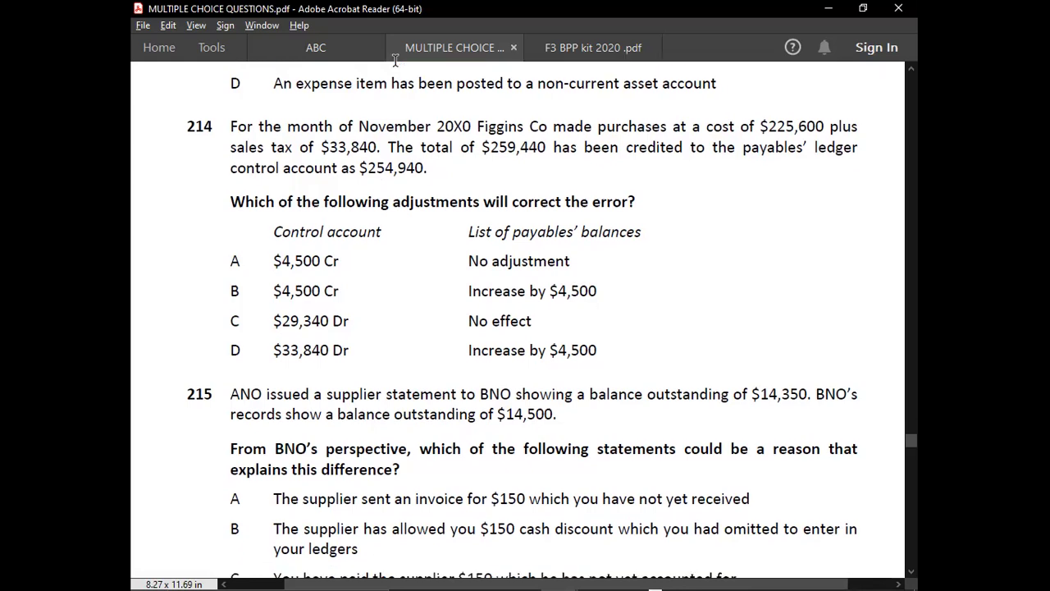
scroll(395, 60, down, 1)
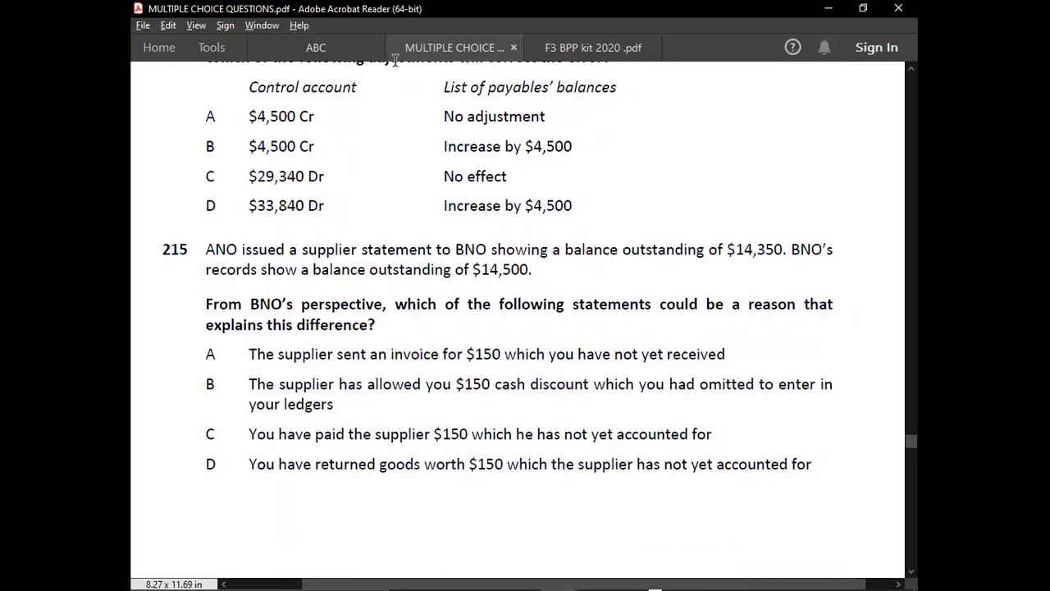
scroll(394, 60, down, 3)
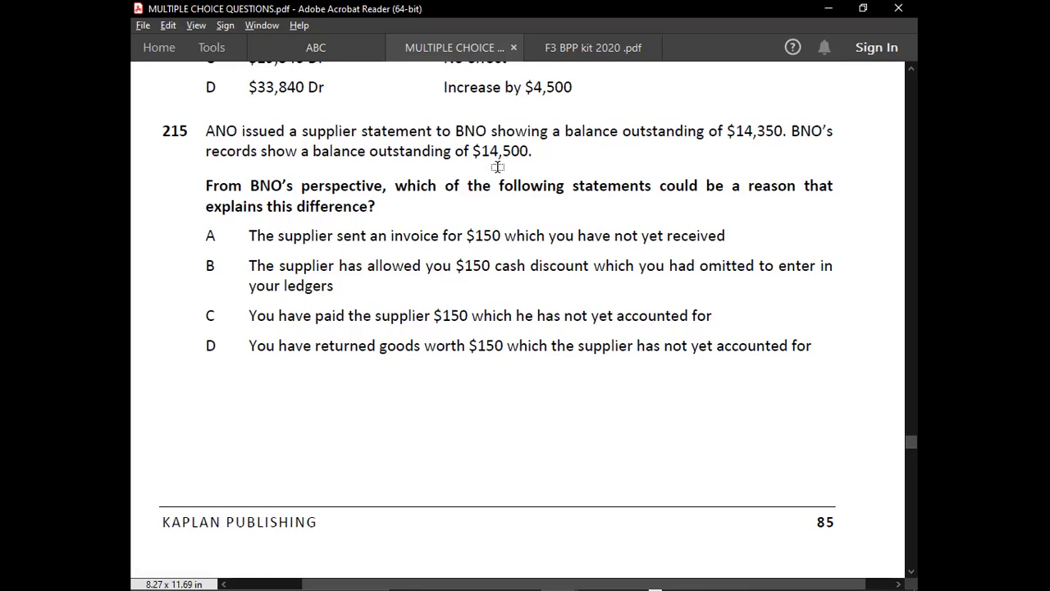
Return to the CONTROL ACCOUNTS workbook and enter the question number 215 in A244.
key(alt+Tab)
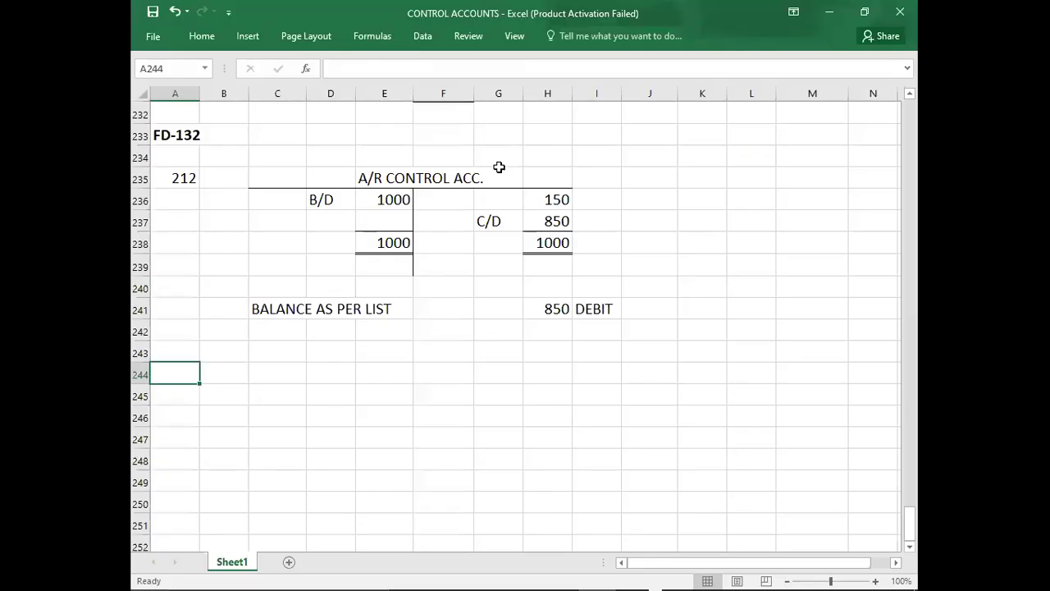
key(alt+Tab)
key(alt+Tab)
text(215)
key(Return)
Copy the A/R control account in C235:H239 to C245 and clear the copy's contents, keeping the T-account lines.
key(Up)
key(Up)
key(Up)
key(Up)
key(Up)
key(Up)
key(Up)
key(Up)
key(Up)
key(Up)
key(Right)
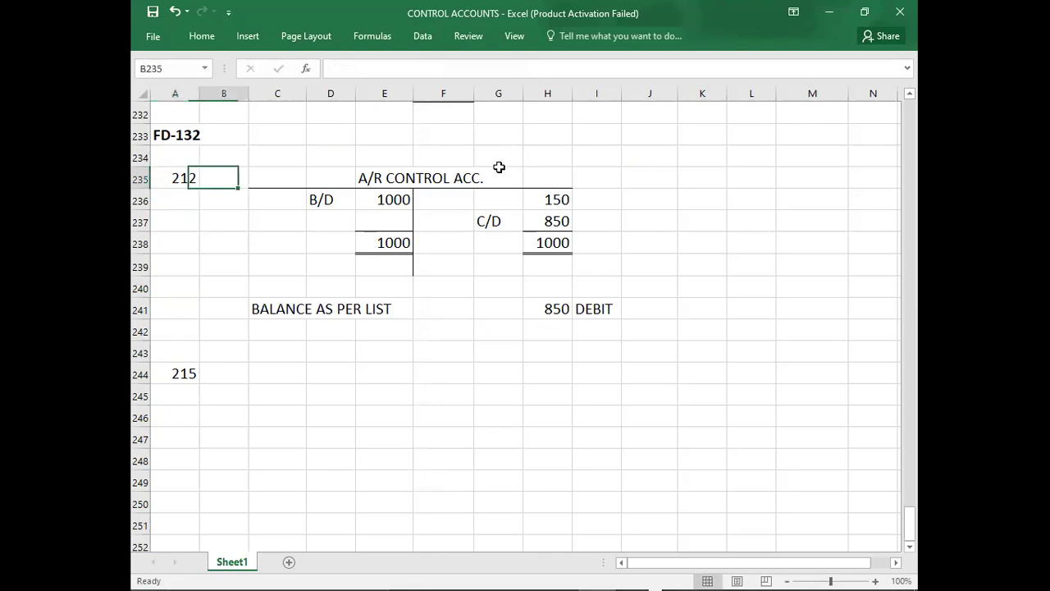
key(Right)
key(shift+Right)
key(shift+Right)
key(shift+Right)
key(shift+Right)
key(shift+Right)
key(shift+Down)
key(shift+Down)
key(shift+Down)
key(shift+Down)
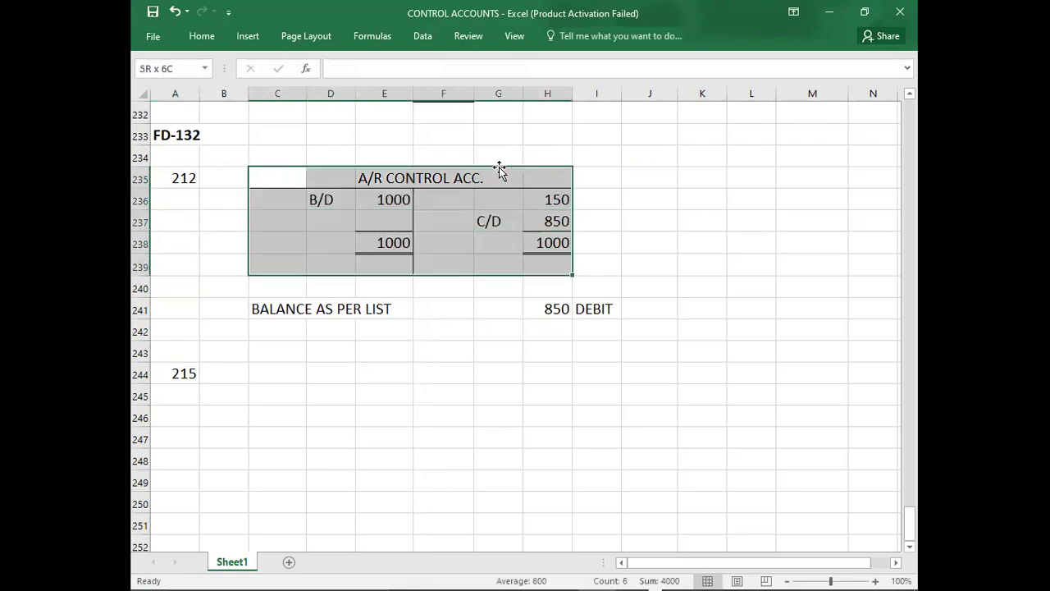
key(ctrl+c)
key(Down)
key(Down)
key(Down)
key(Down)
key(Down)
key(Down)
key(Down)
key(Down)
key(Down)
key(Down)
key(Down)
key(Up)
key(ctrl+v)
key(Delete)
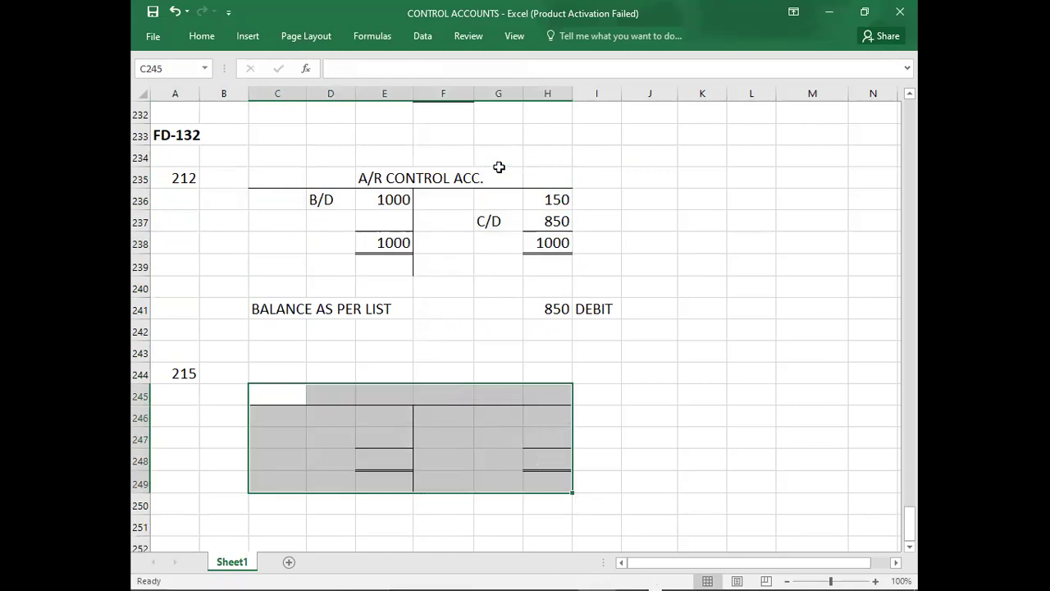
key(Right)
key(Right)
text(A/P)
key(Right)
text(CONT. ACC.)
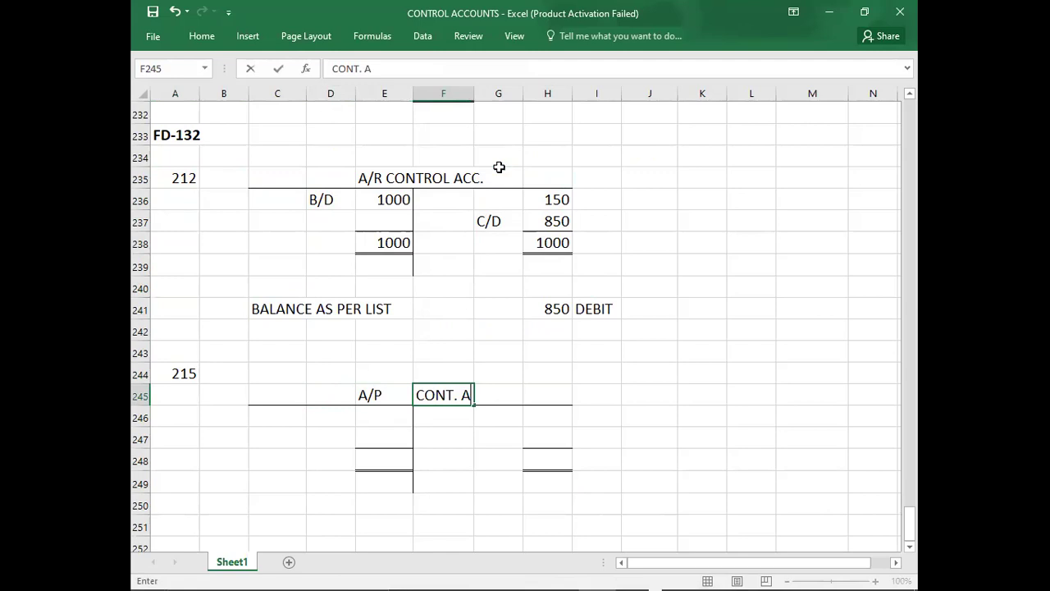
key(Left)
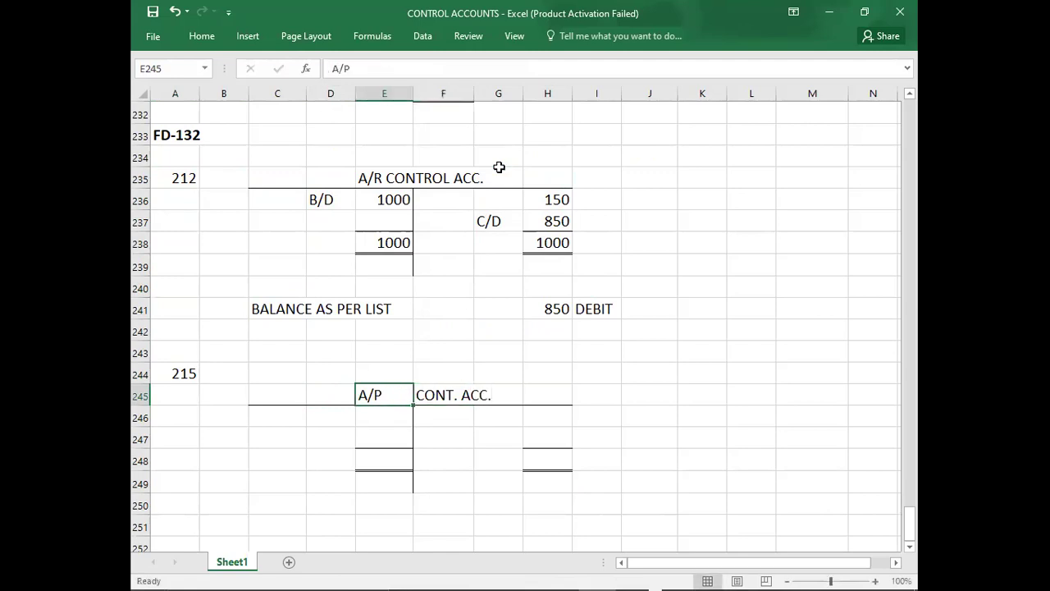
key(Right)
key(Delete)
Title the new T-account "A/P CONT. ACC." in E245.
key(Left)
text(A/)
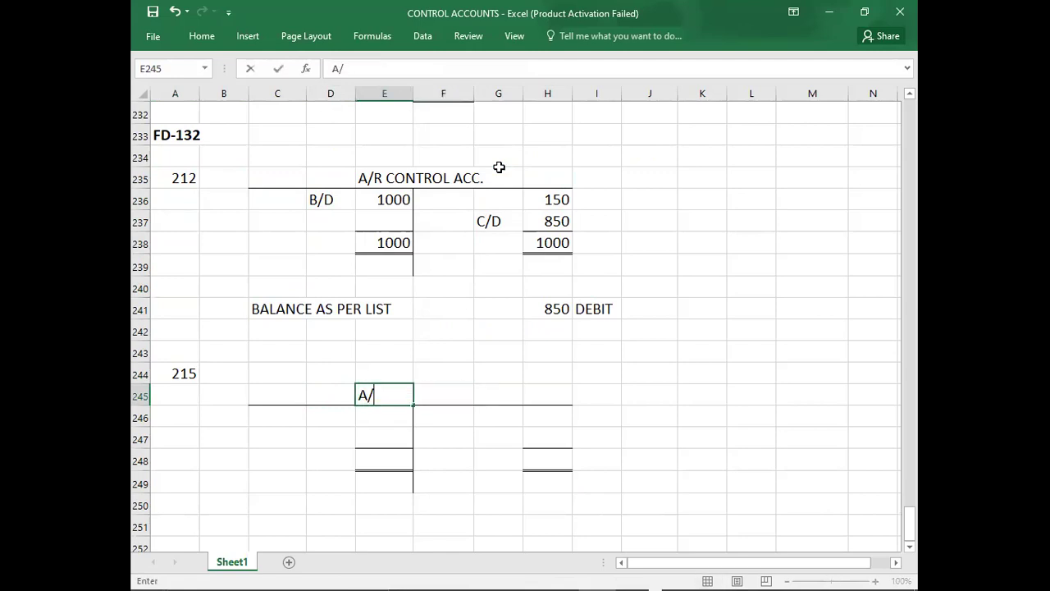
text(P CONT. )
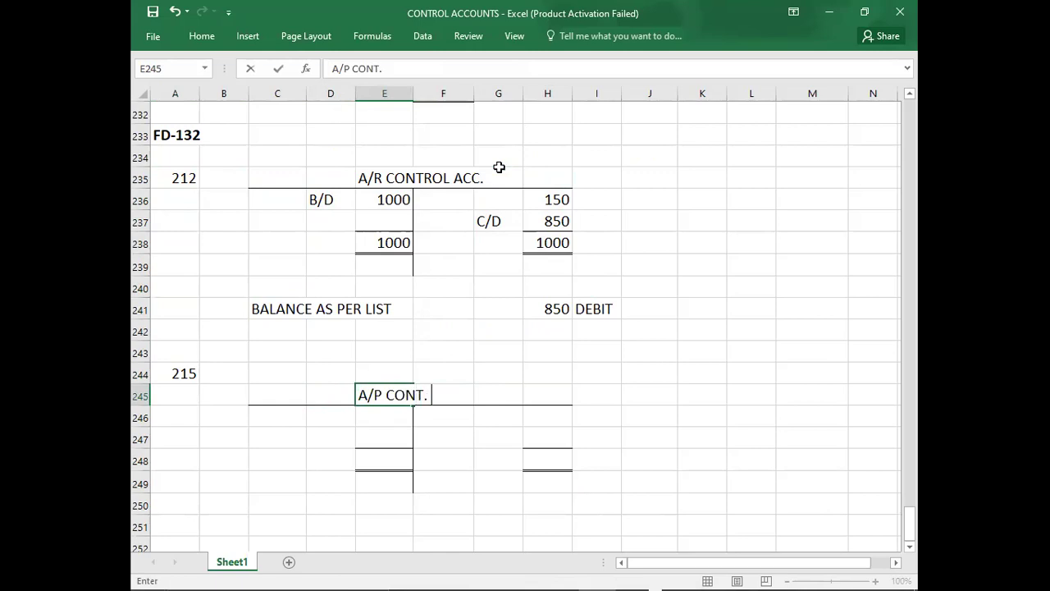
text(ACC.)
key(Return)
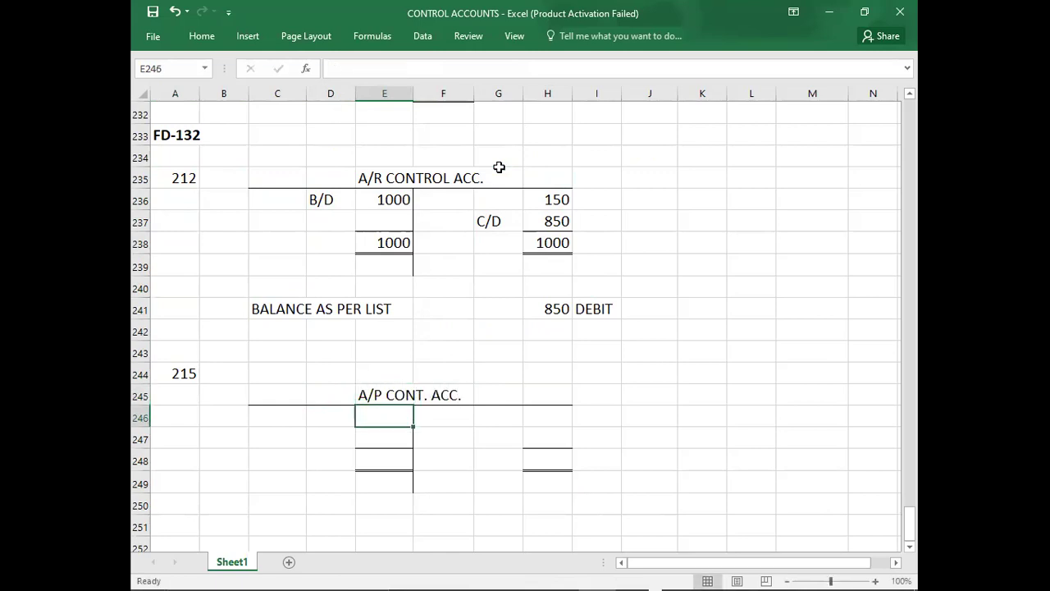
Check BNO's recorded balance in question 215 and enter the opening balance B/D of 14500 on the credit side in row 246.
key(Right)
key(Right)
text(B/D)
key(Right)
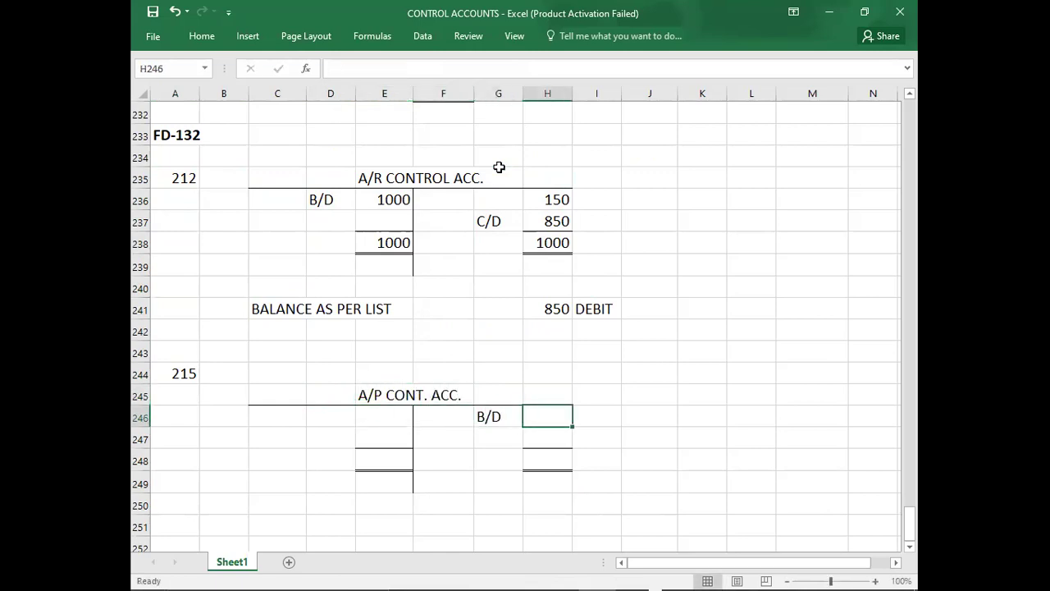
key(alt+Tab)
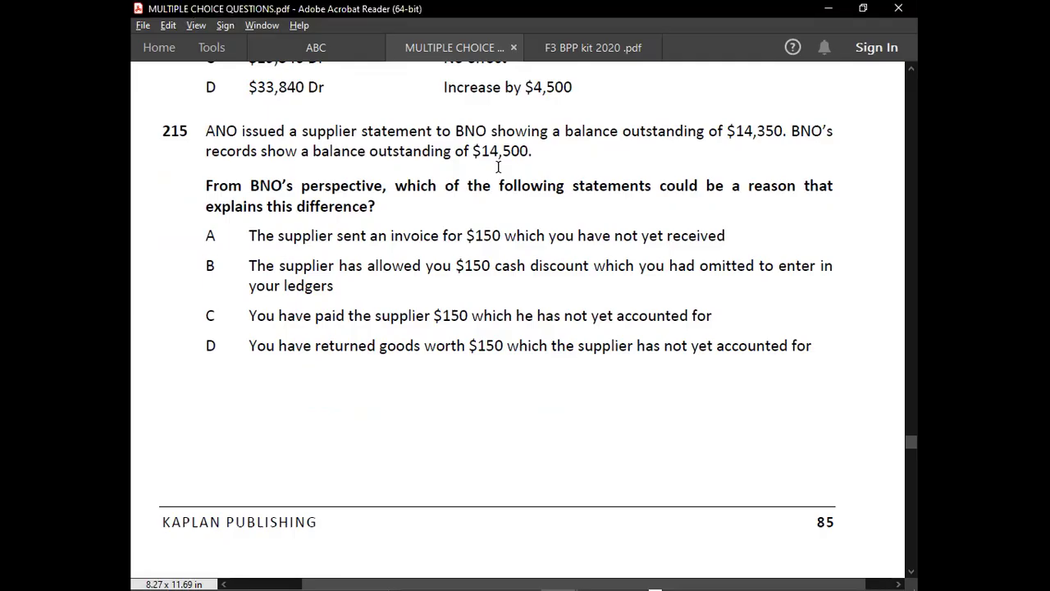
key(alt+Tab)
text(15400)
key(BackSpace)
key(BackSpace)
key(BackSpace)
key(BackSpace)
text(14500)
key(BackSpace)
key(BackSpace)
key(BackSpace)
key(BackSpace)
key(BackSpace)
text(4500)
key(Return)
Enter the label "BALANCE AS PER STATEMENT" below the A/P control account, in C251.
key(Return)
key(Return)
key(Return)
key(Return)
key(Return)
key(Return)
key(Return)
key(Return)
key(Return)
key(Return)
key(Return)
key(Return)
key(Return)
key(Return)
key(Return)
key(alt+Tab)
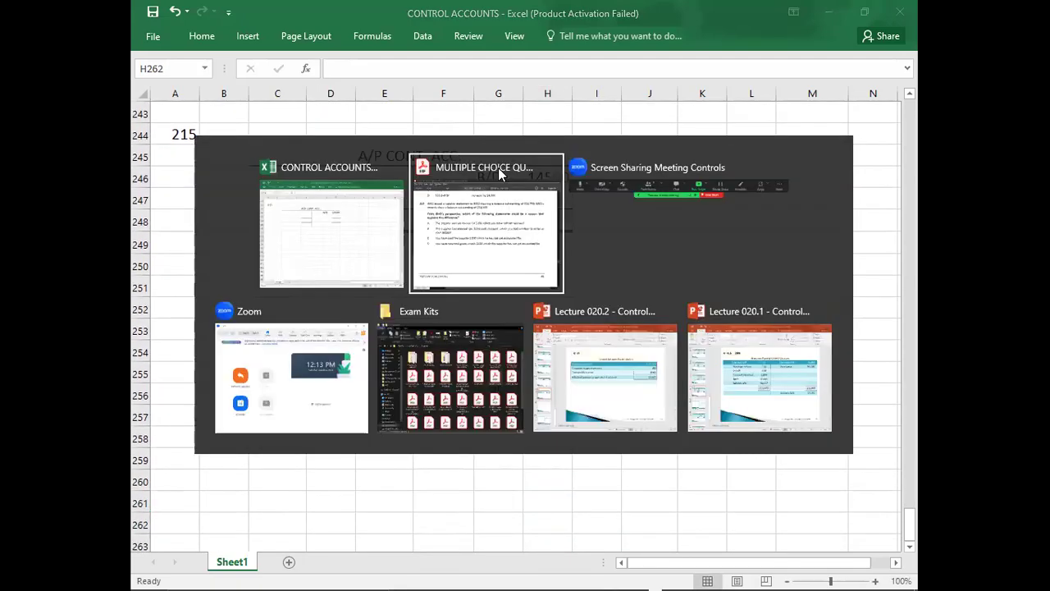
key(alt+Tab)
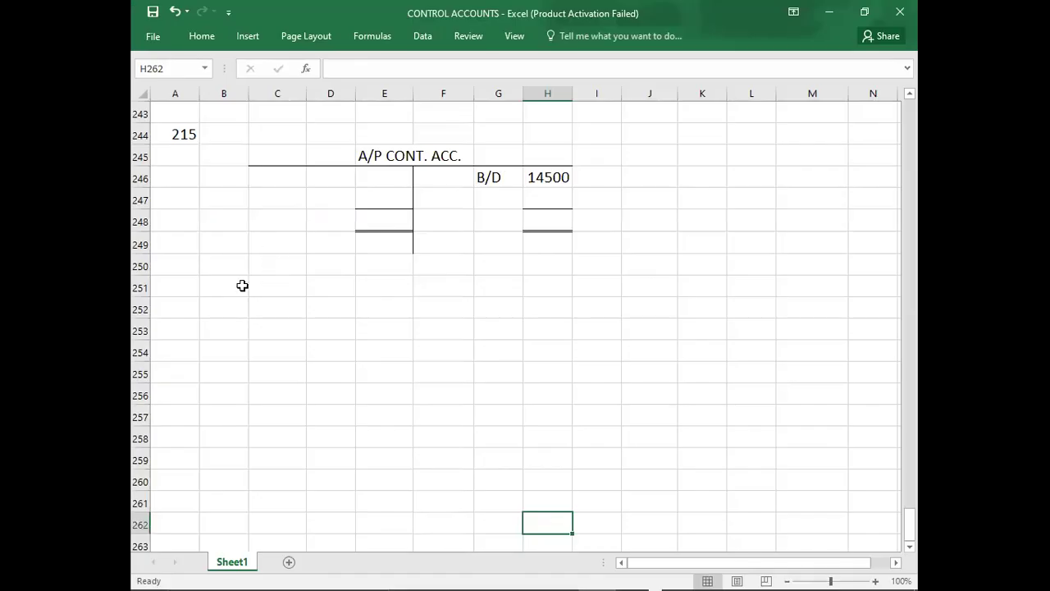
click(267, 287)
text(BALANCE AS )
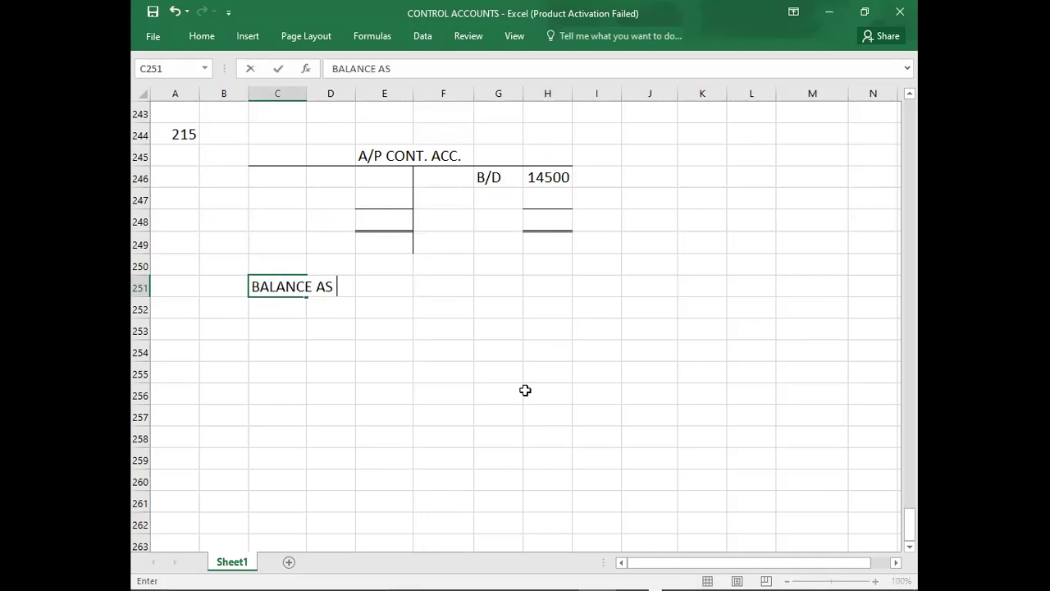
text(PER STATEMENT)
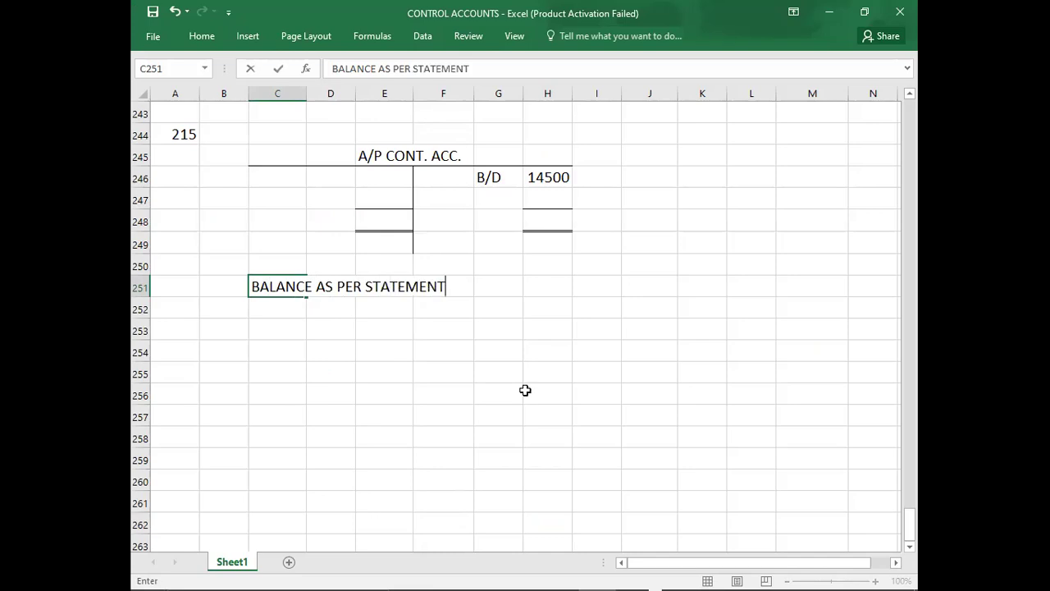
Check the supplier statement balance in question 215 and enter 14350 in H251.
key(Tab)
key(Tab)
key(Tab)
key(Tab)
key(Tab)
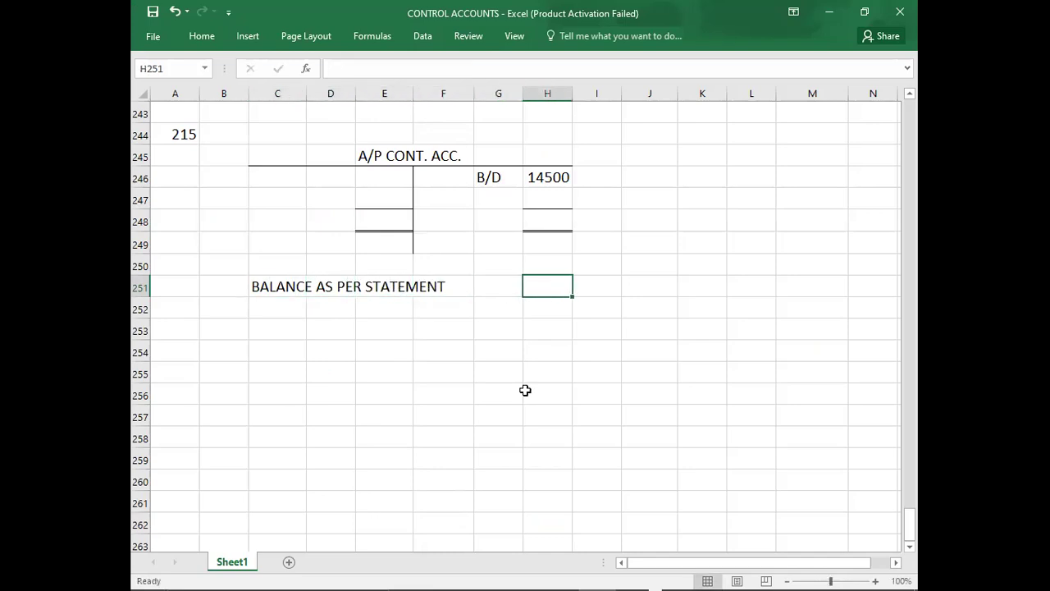
key(alt+Tab)
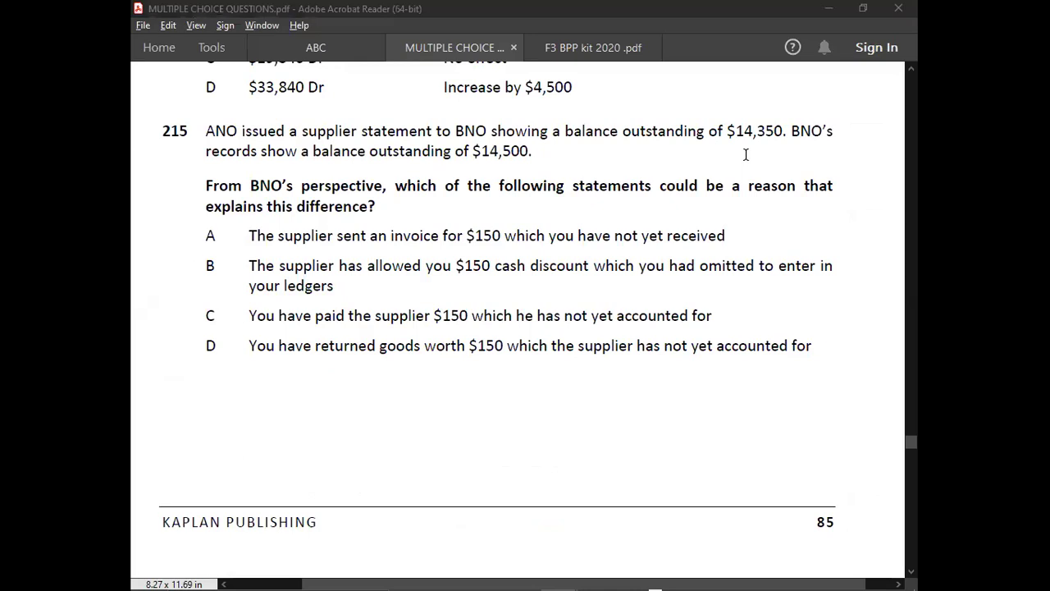
key(alt+Tab)
text(14350)
key(Return)
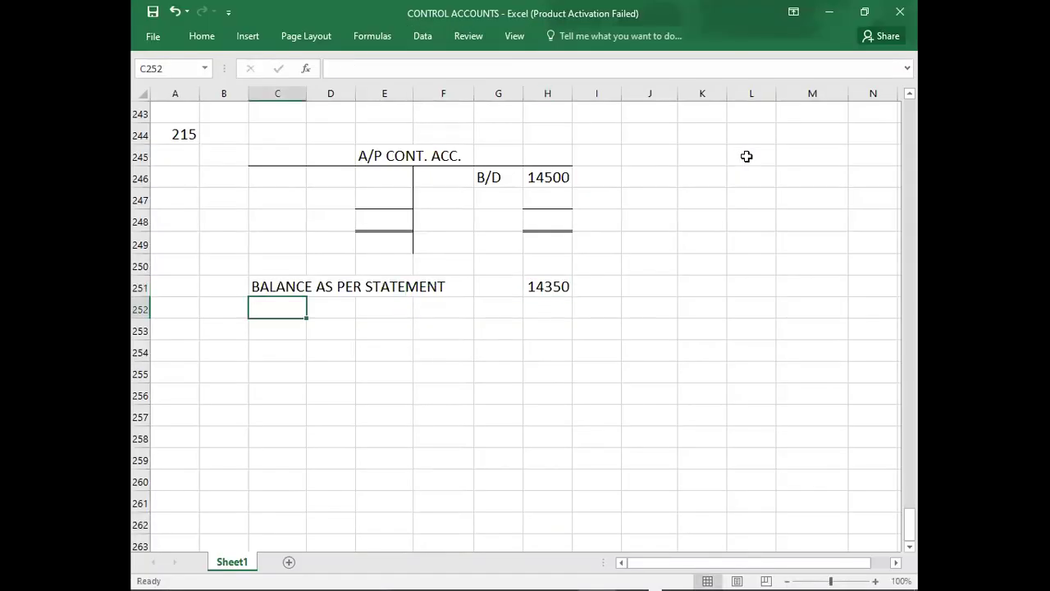
Check option A of question 215 and enter 150 on the credit side of the control account in H247.
key(alt+Tab)
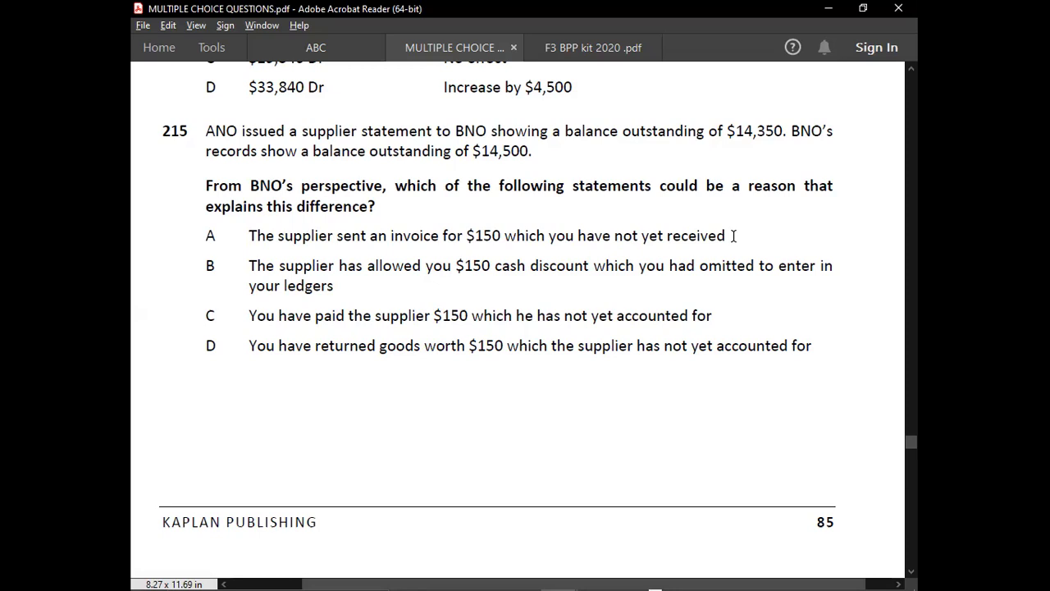
key(alt+Tab)
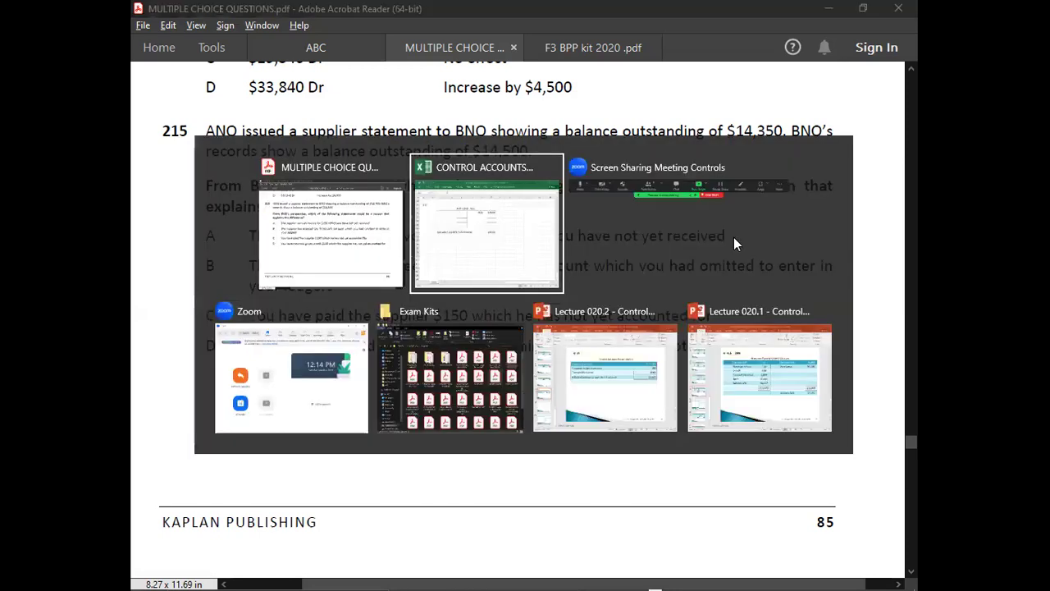
click(558, 199)
text(150)
key(Return)
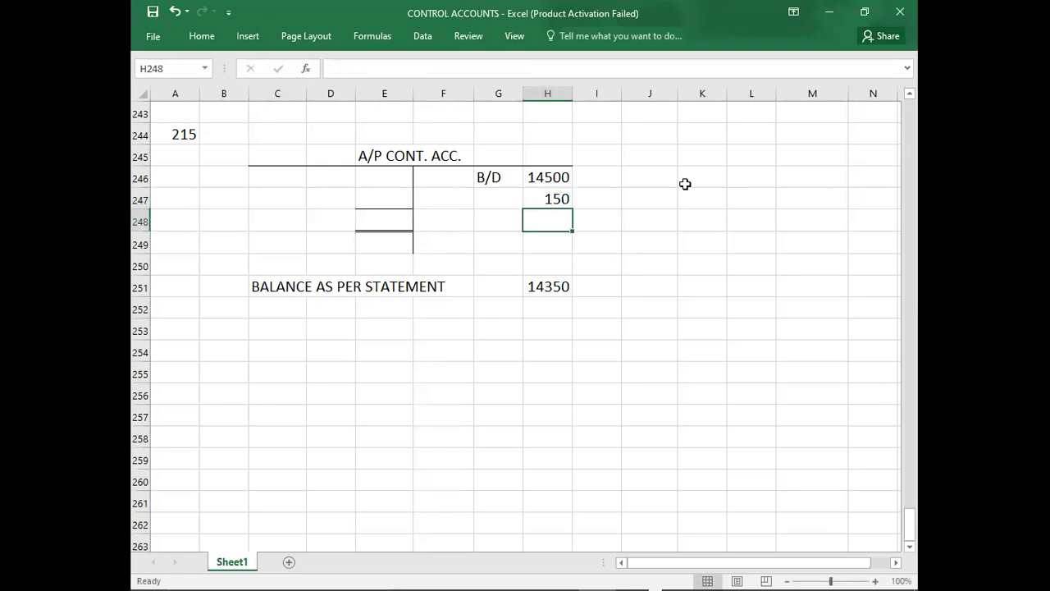
Undo the option A entry on the credit side of the A/P control account.
key(Up)
key(Up)
key(Up)
key(Down)
key(Down)
key(Down)
key(Up)
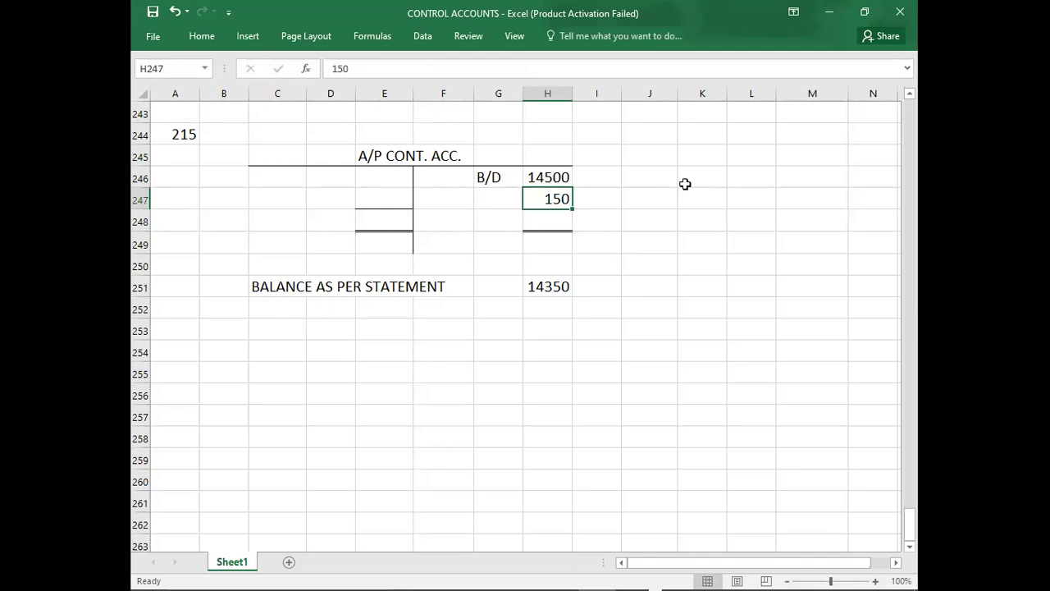
key(ctrl+z)
Check option B of question 215 and retitle the T-account "A/P" in E245.
key(alt+Tab)
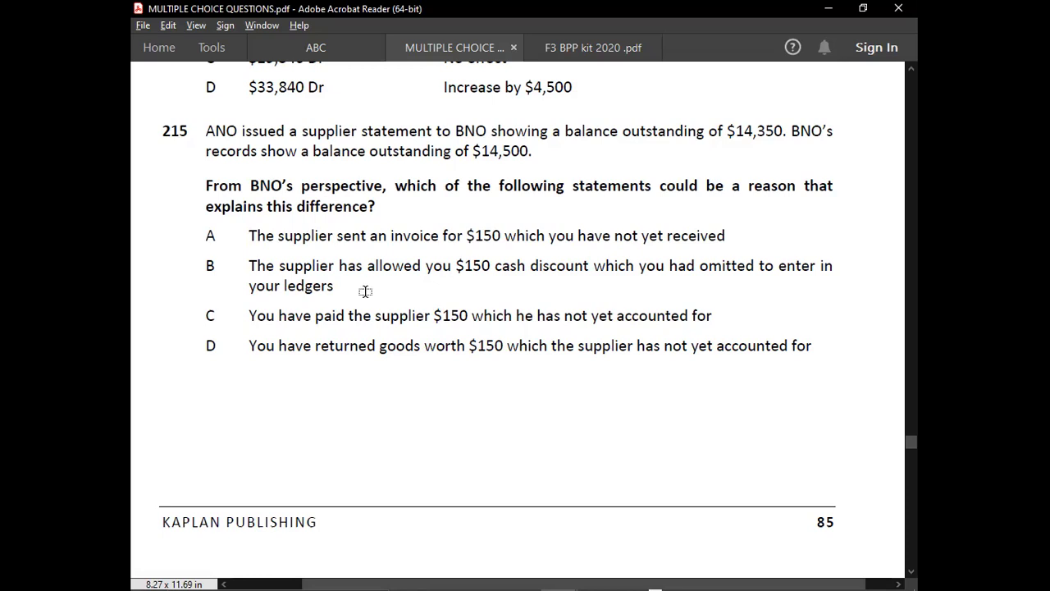
key(alt+Tab)
key(Up)
key(Up)
key(Up)
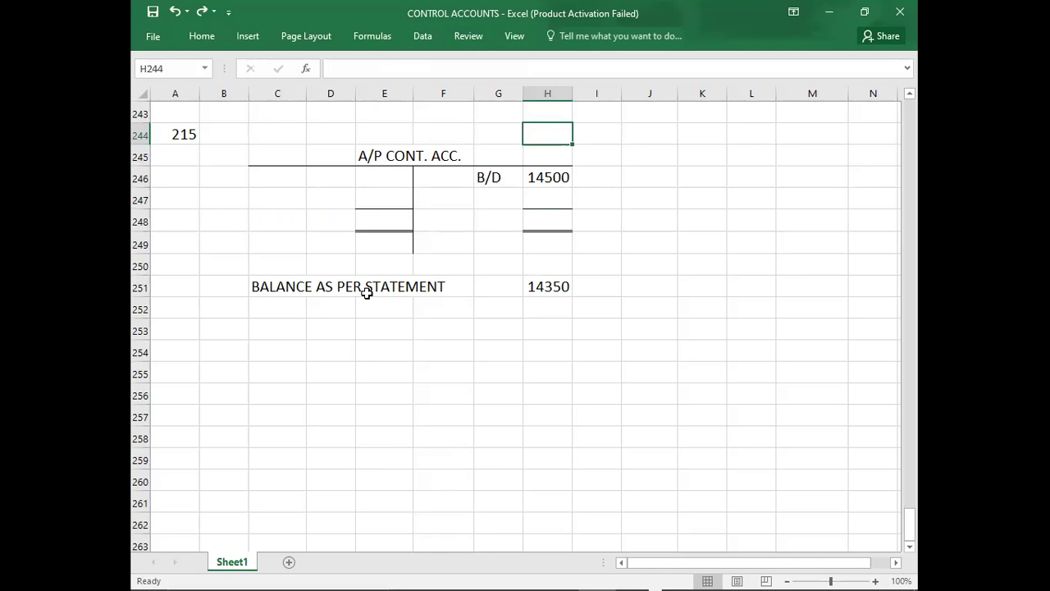
key(Left)
key(Left)
key(Left)
key(Down)
text(A/P)
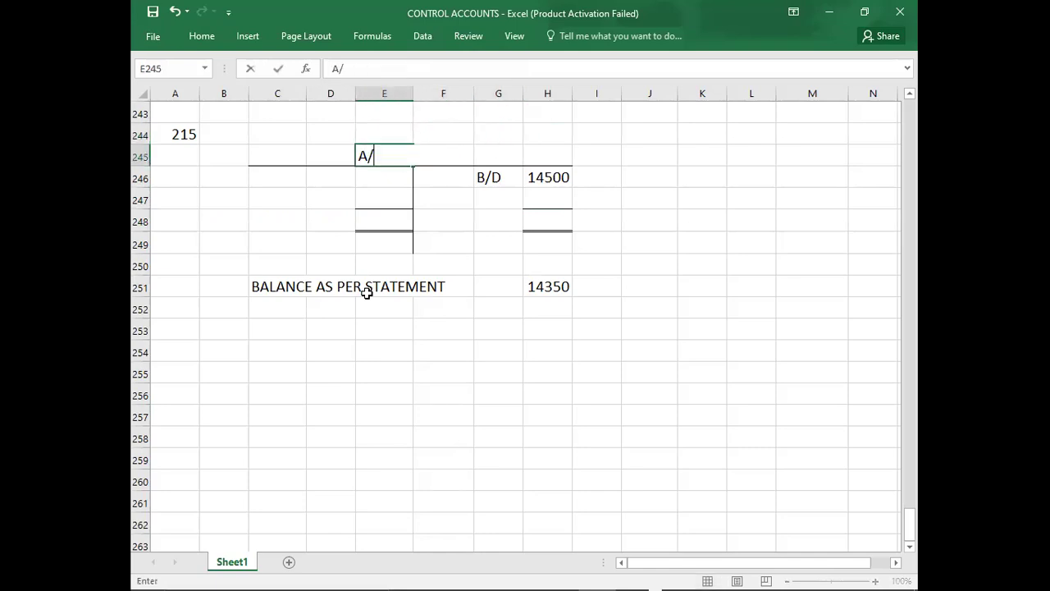
key(Return)
Enter 150 on the debit side in E246 and total both sides at 14500 in row 248.
text(150)
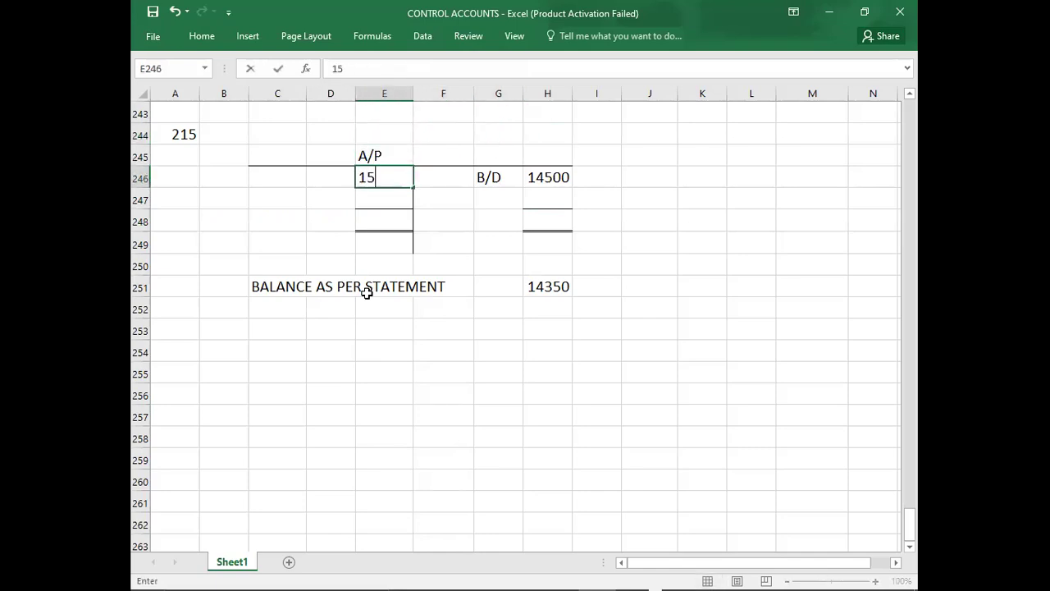
key(Return)
key(Down)
key(Right)
key(Right)
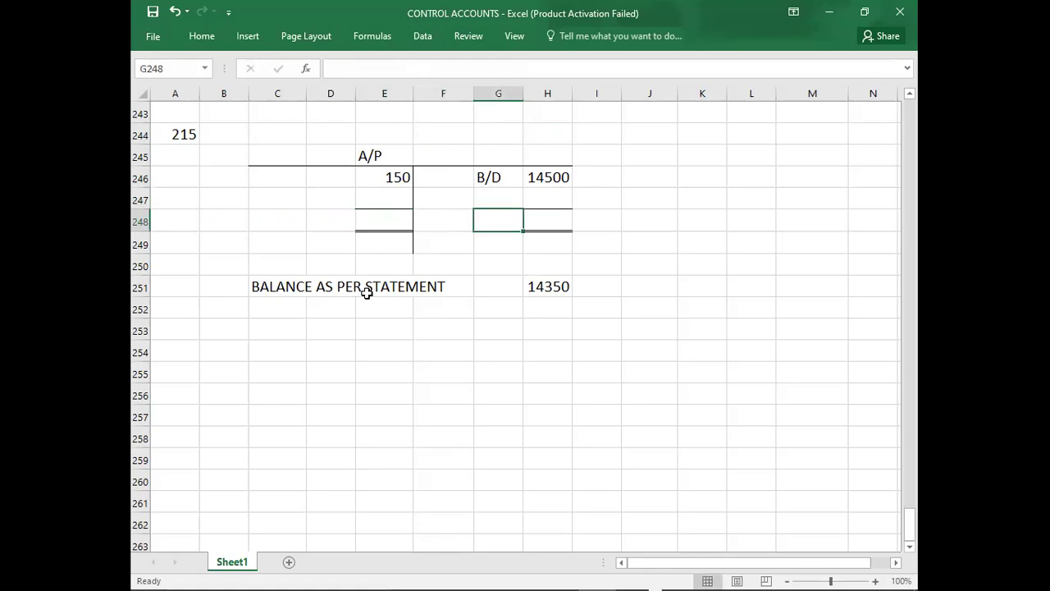
key(Right)
text(15)
key(BackSpace)
text(4500)
key(Left)
key(Left)
key(Left)
text(1455)
key(BackSpace)
text(00)
Enter the closing balance C/D of 14350 on the debit side, with the label in D247 and amount in E247.
key(Up)
key(Left)
key(Left)
text(C/D)
key(Right)
text(14350)
key(BackSpace)
key(BackSpace)
key(BackSpace)
key(BackSpace)
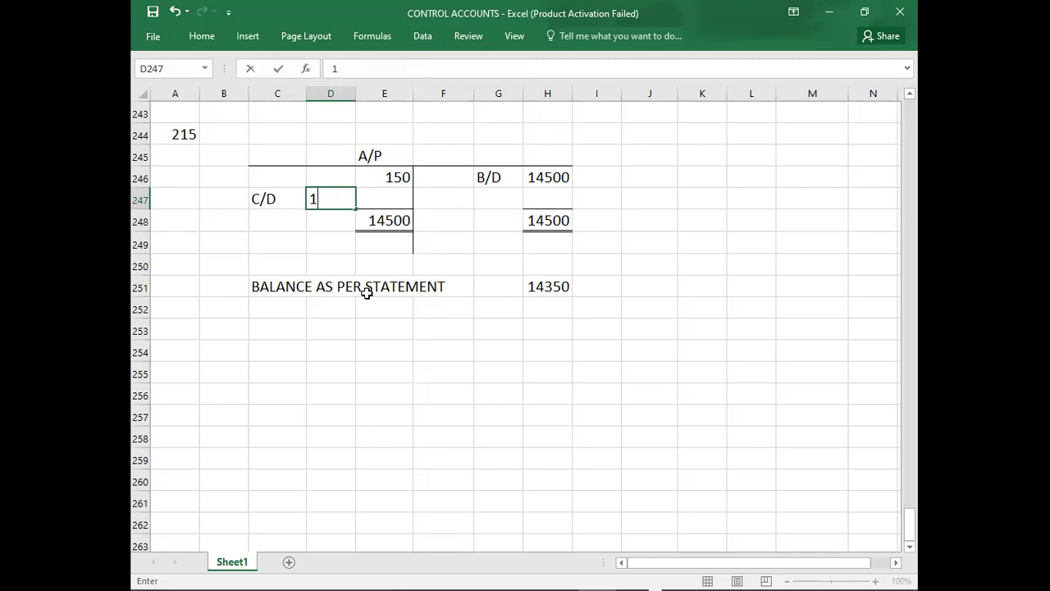
key(Left)
key(Delete)
key(Right)
text(C/D)
key(Right)
text(143)
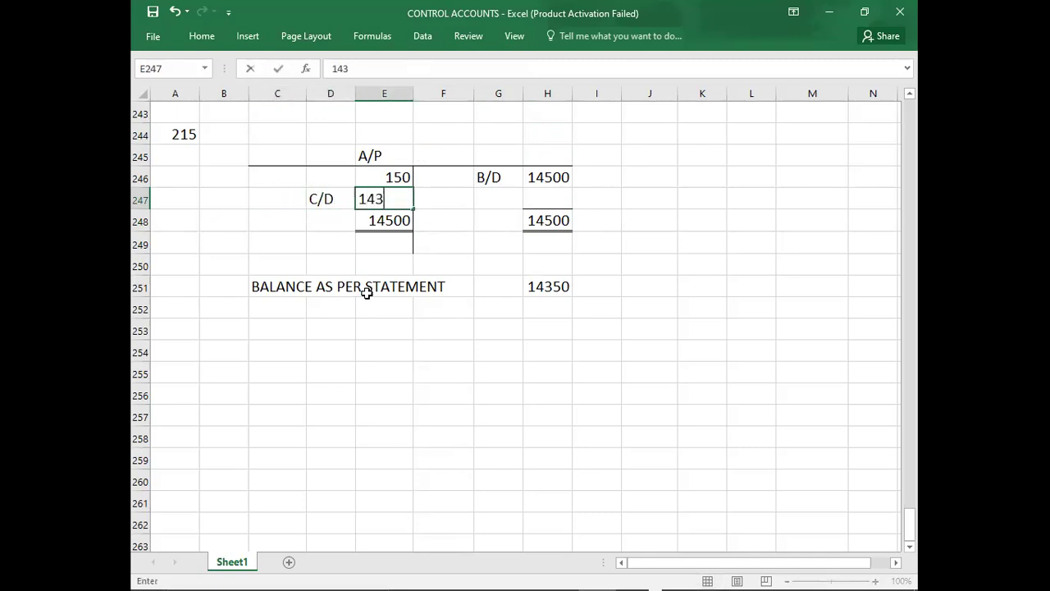
text(50)
key(Return)
key(Left)
key(Left)
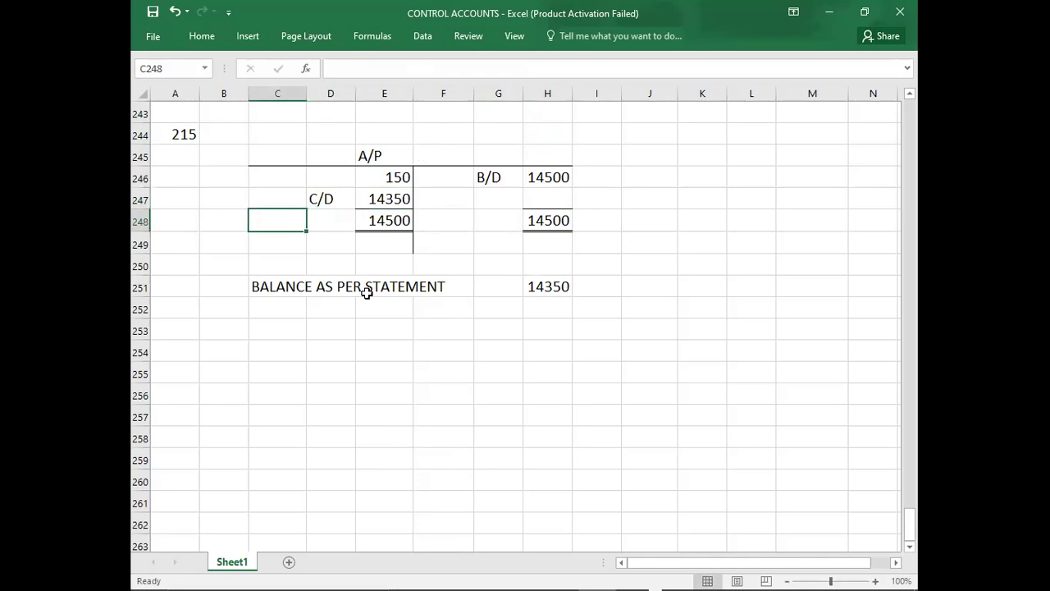
Enter the answer "B" for question 215 in A245.
click(179, 155)
text(B)
key(Return)
key(Return)
key(Return)
key(Return)
key(Return)
key(Return)
key(Return)
key(Return)
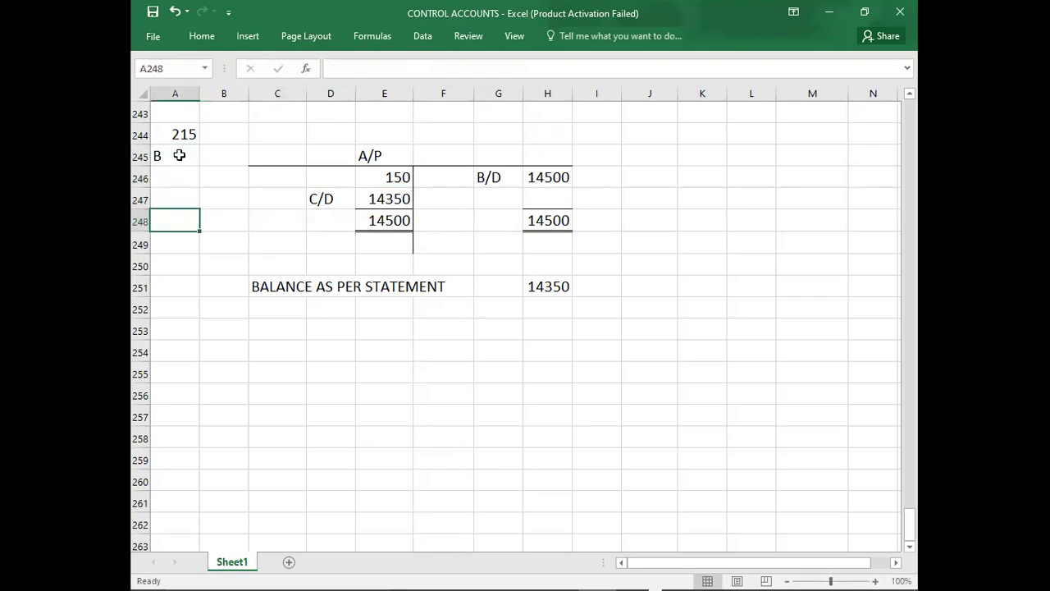
Undo the question 215 answer, the closing balance, the totals and the 150 debit entry.
key(ctrl+z)
key(ctrl+z)
key(ctrl+z)
key(ctrl+z)
key(ctrl+z)
key(ctrl+z)
key(ctrl+z)
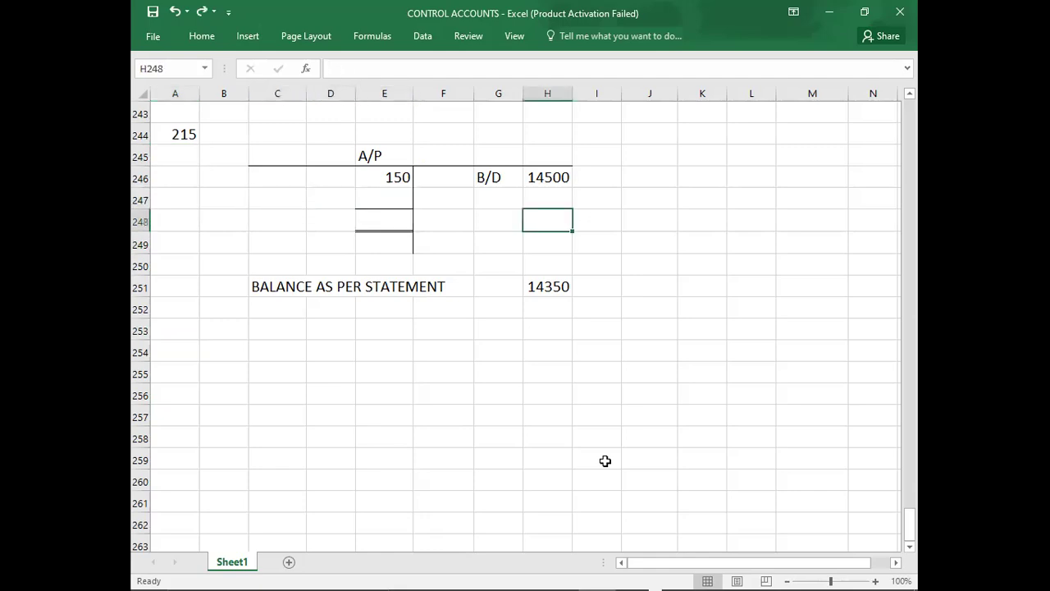
key(ctrl+z)
Check option C of question 215, try -150 below the statement balance in H252, and undo it.
key(alt+Tab)
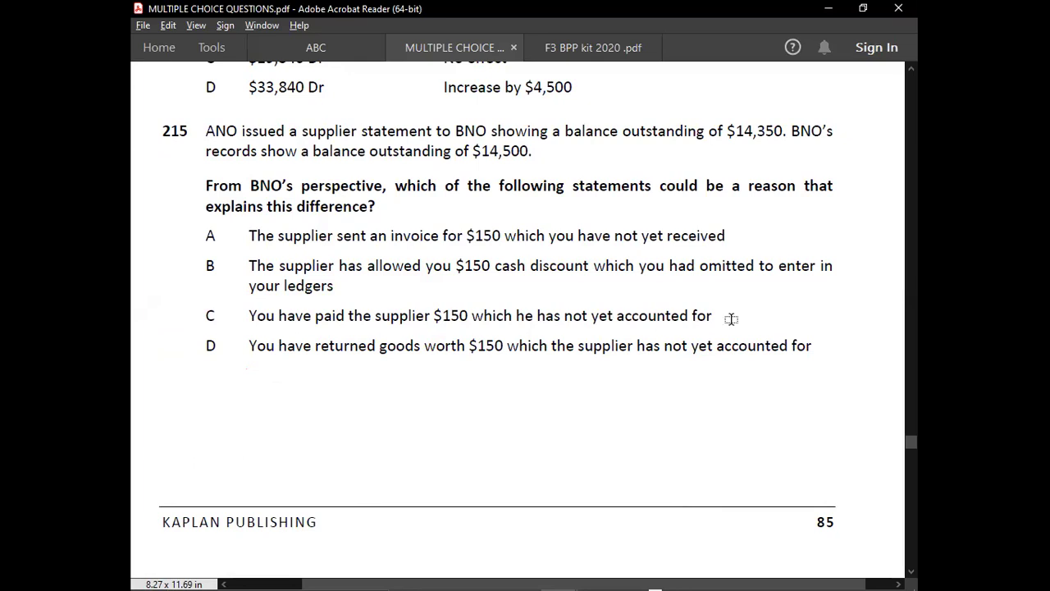
key(alt+Tab)
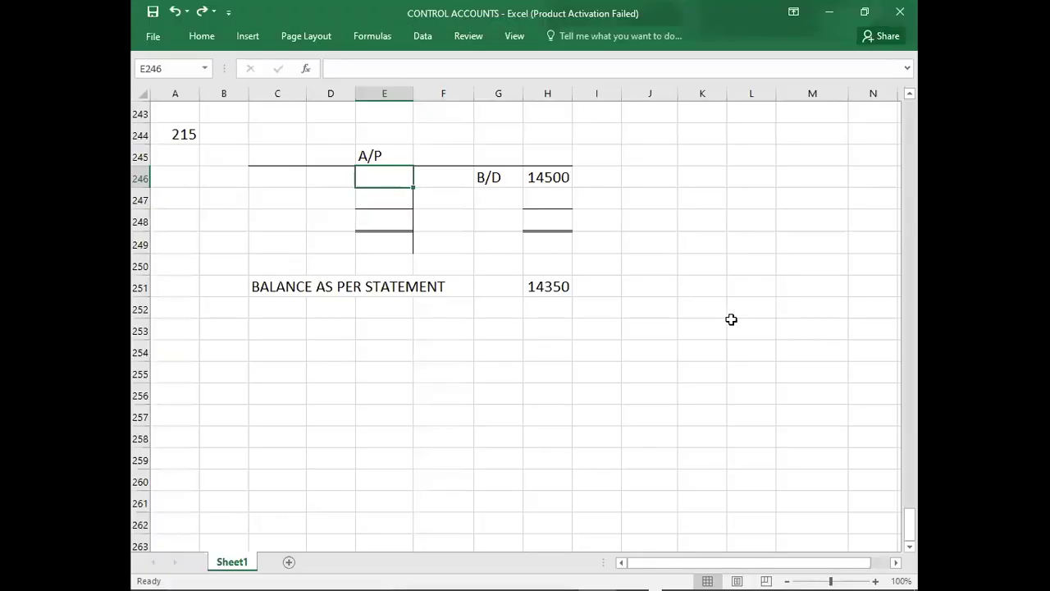
click(562, 304)
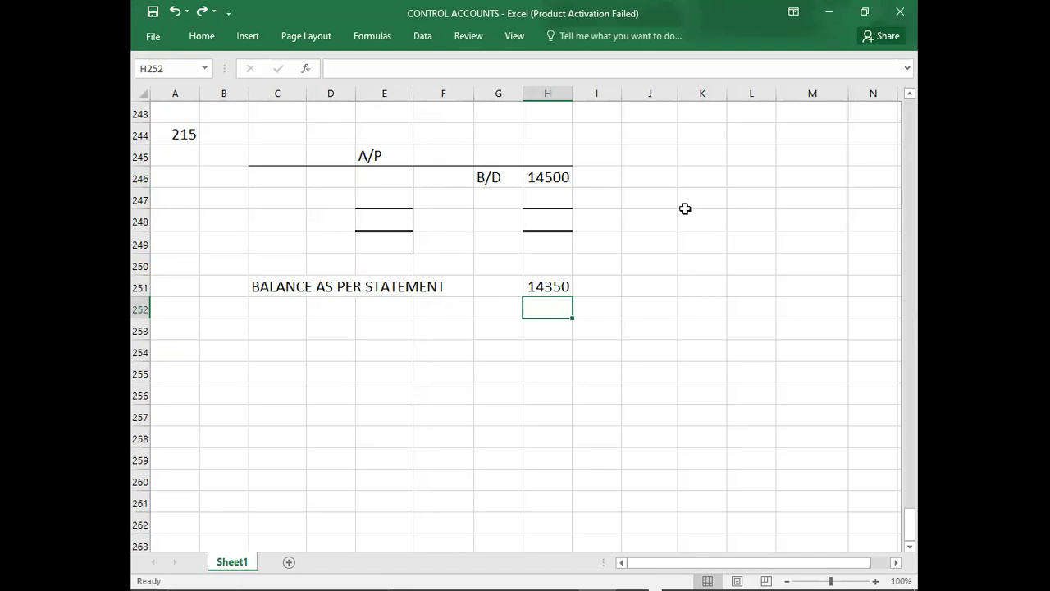
key(alt+Tab)
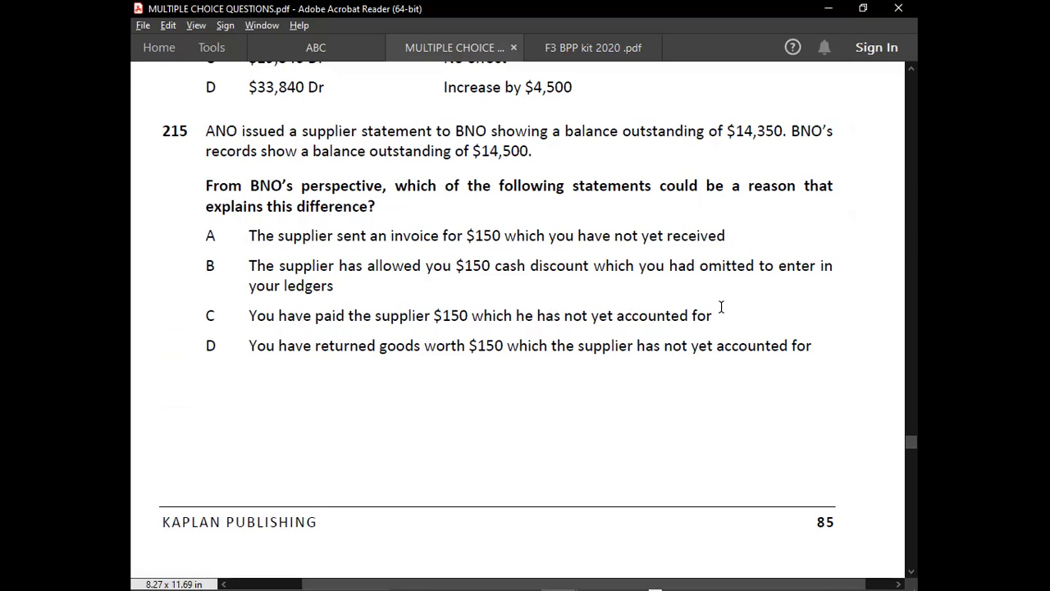
key(alt+Tab)
text(-150)
key(Return)
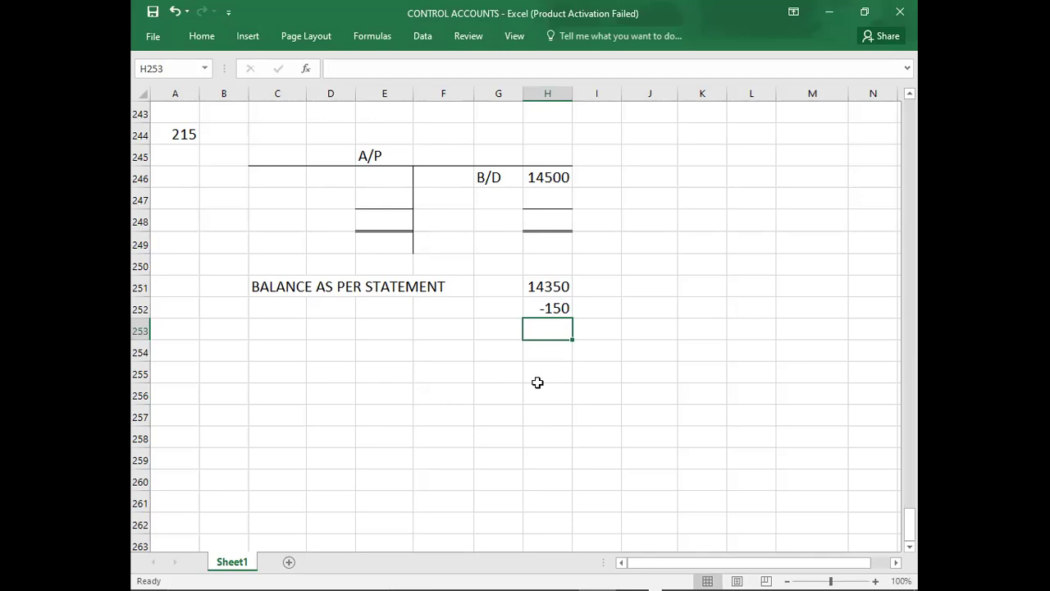
key(ctrl+z)
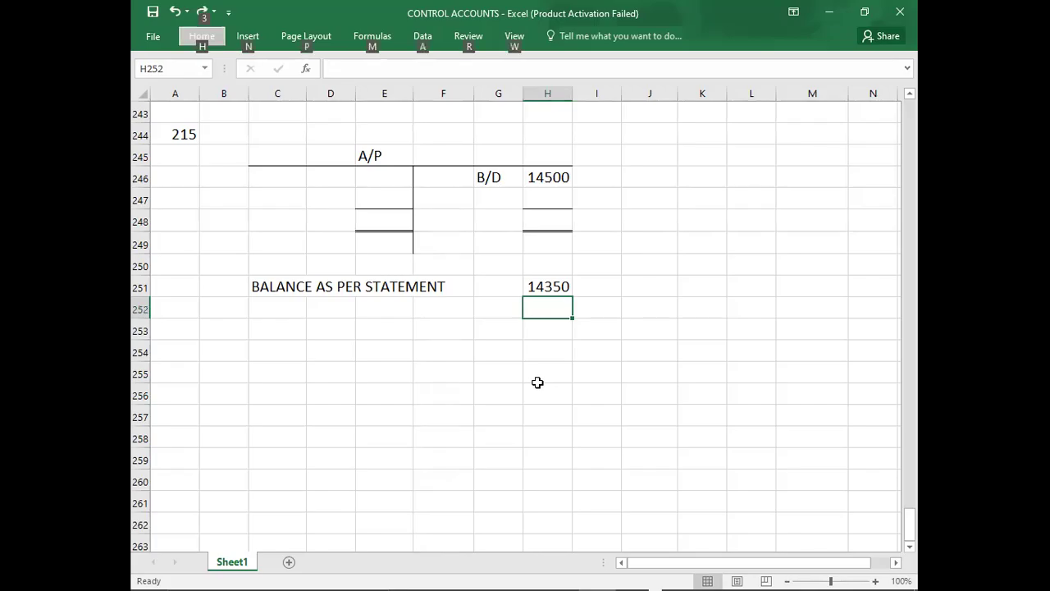
Check option D of question 215, try the -150 adjustment to the statement balance in H252, and undo it.
key(alt+Tab)
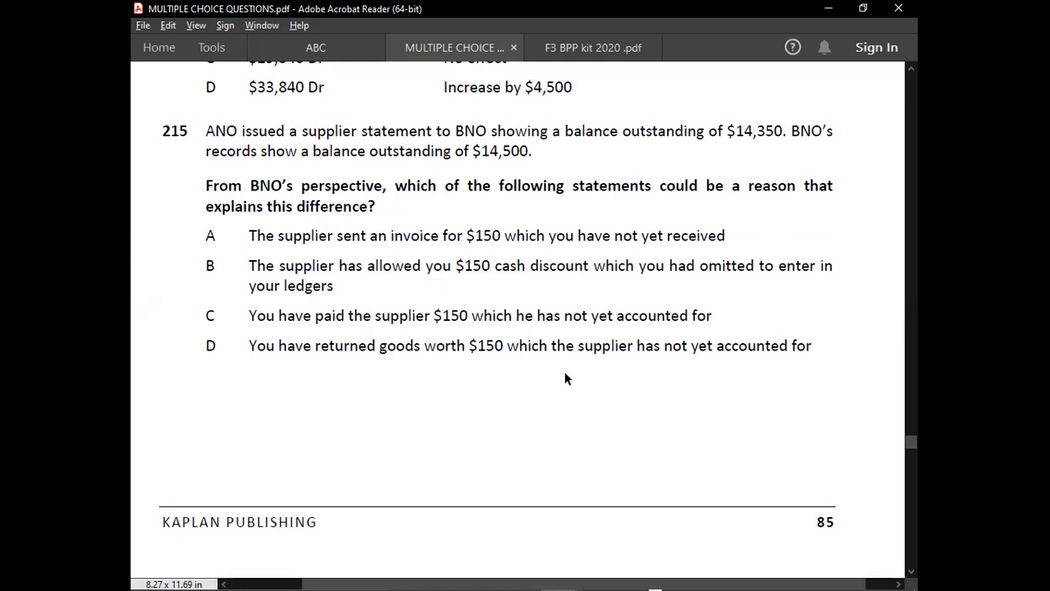
key(alt+Tab)
text(-150)
key(Return)
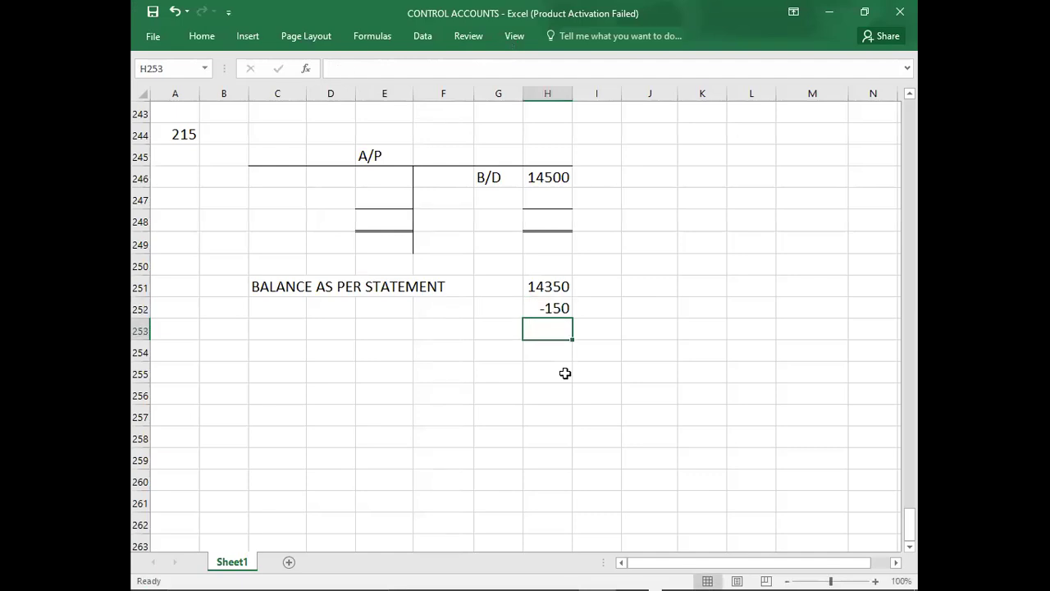
key(ctrl+z)
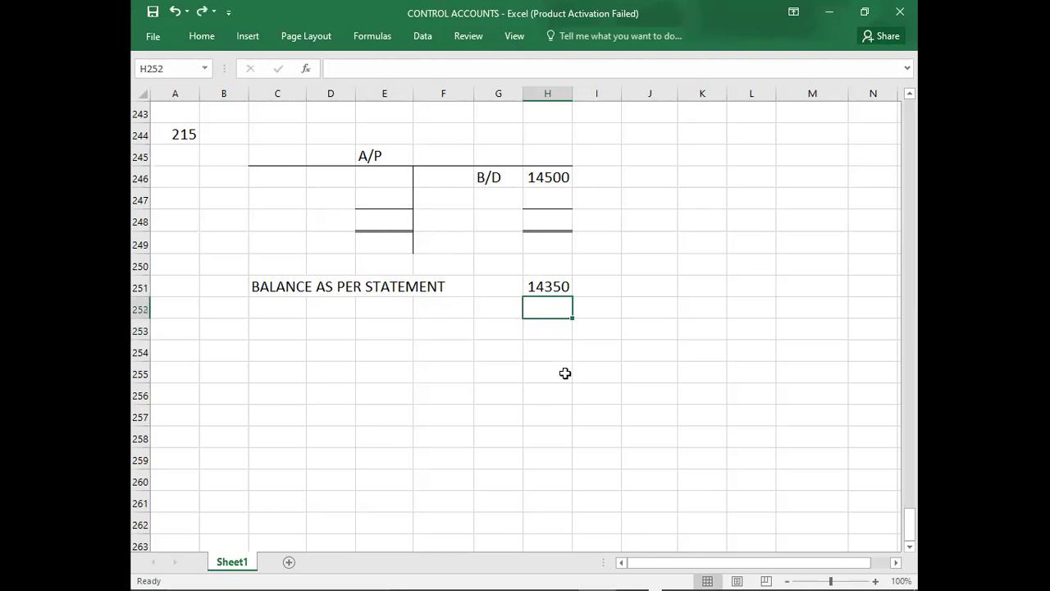
Record the 150 discount on the debit side in E246 and enter totals of 14500 in H248 and E248.
click(389, 176)
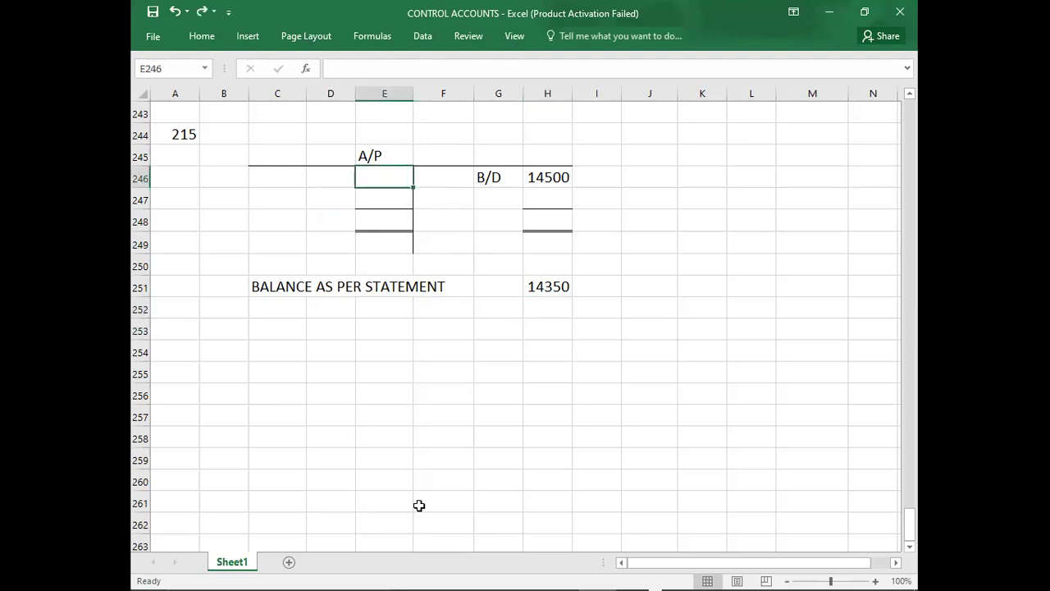
text(150)
key(Return)
key(Down)
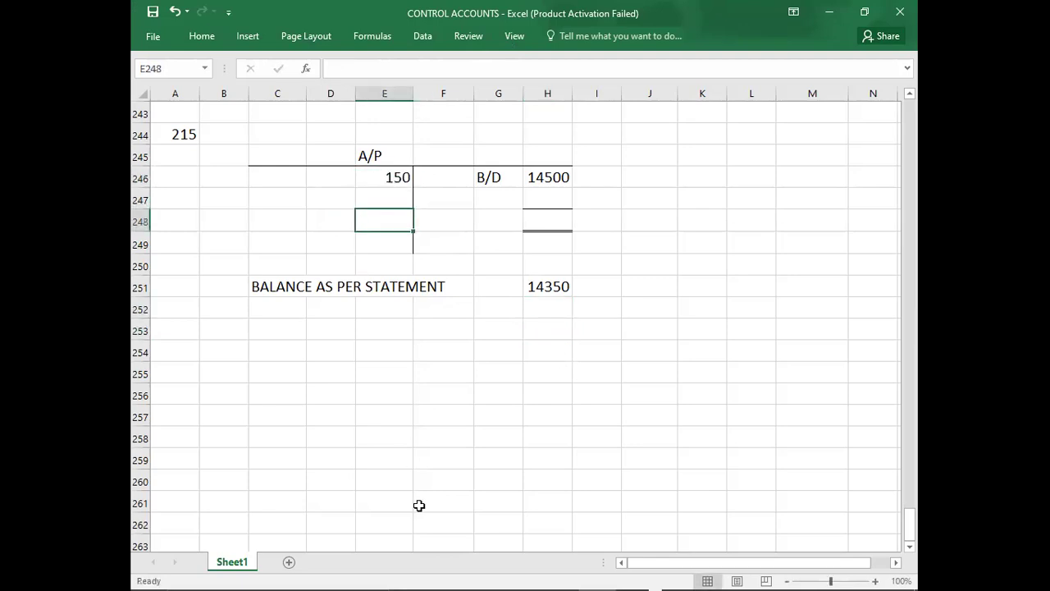
key(Right)
key(Right)
key(Right)
text(14500)
key(Left)
key(Left)
key(Left)
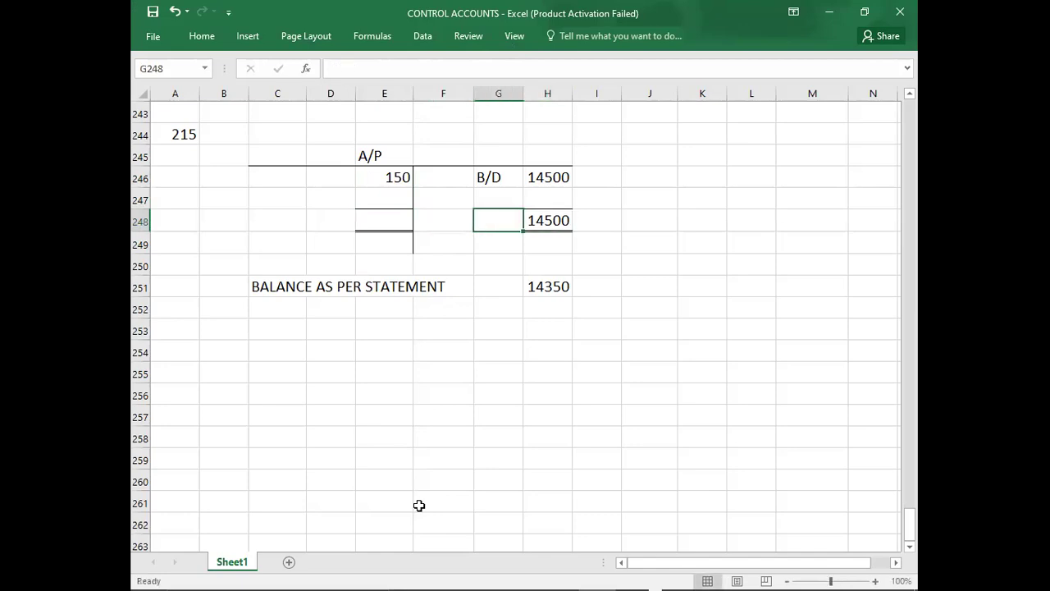
text(14500)
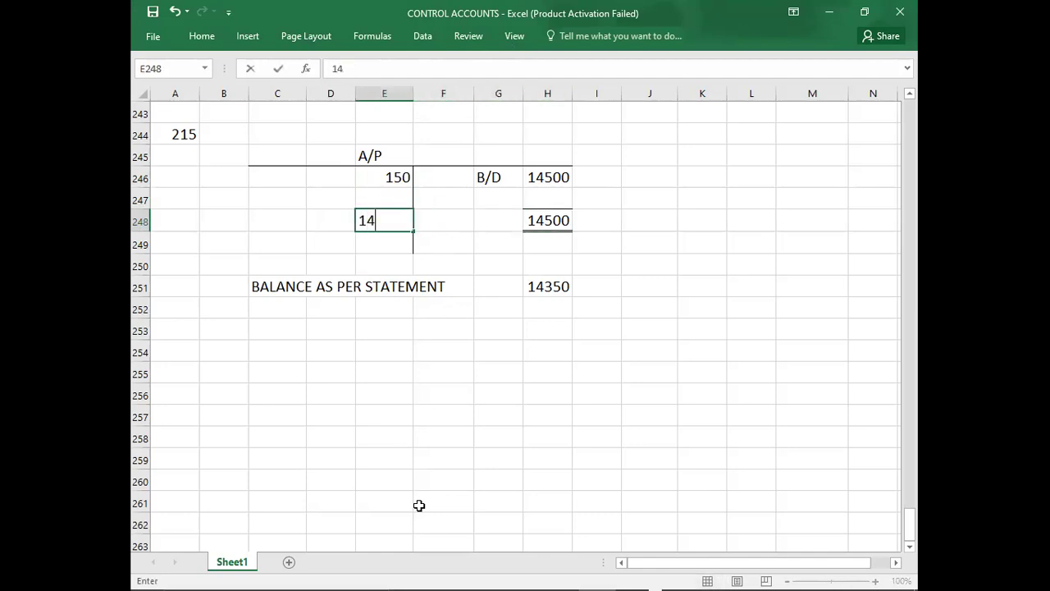
Balance the A/P account with C/D in D247 and 14350 in E247.
key(Up)
key(Left)
text(C/D)
key(Right)
text(13)
key(BackSpace)
text(14350)
key(Return)
Move to row 254 below the finished working and read question 216 in the multiple-choice PDF.
key(Left)
key(Down)
key(Down)
key(Down)
key(Down)
key(Down)
key(Down)
key(Left)
key(Left)
key(Left)
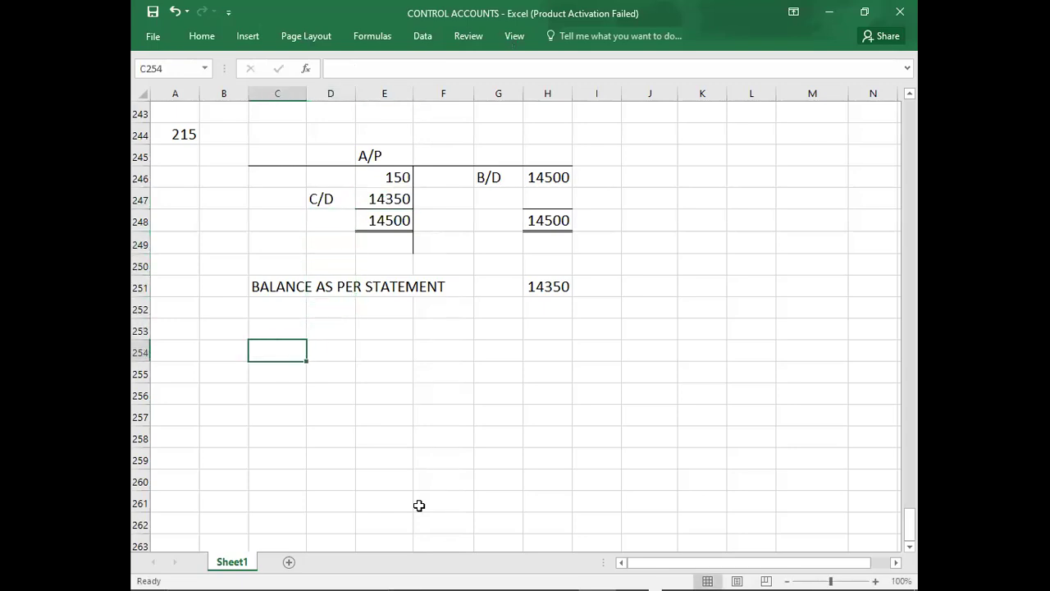
key(alt+Tab)
scroll(419, 509, down, 2)
scroll(418, 511, down, 8)
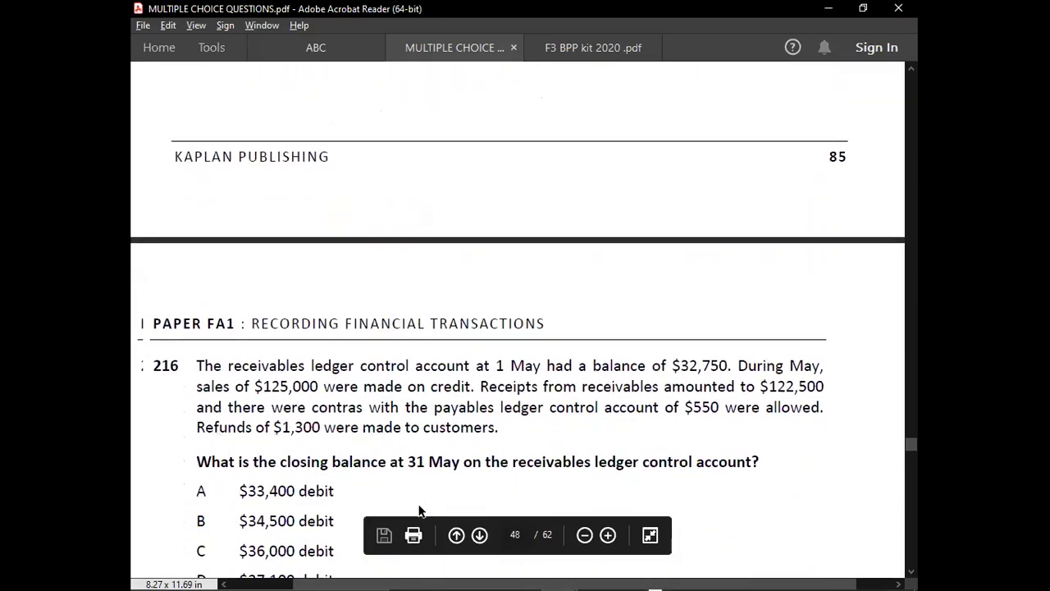
scroll(418, 510, down, 3)
scroll(418, 510, down, 4)
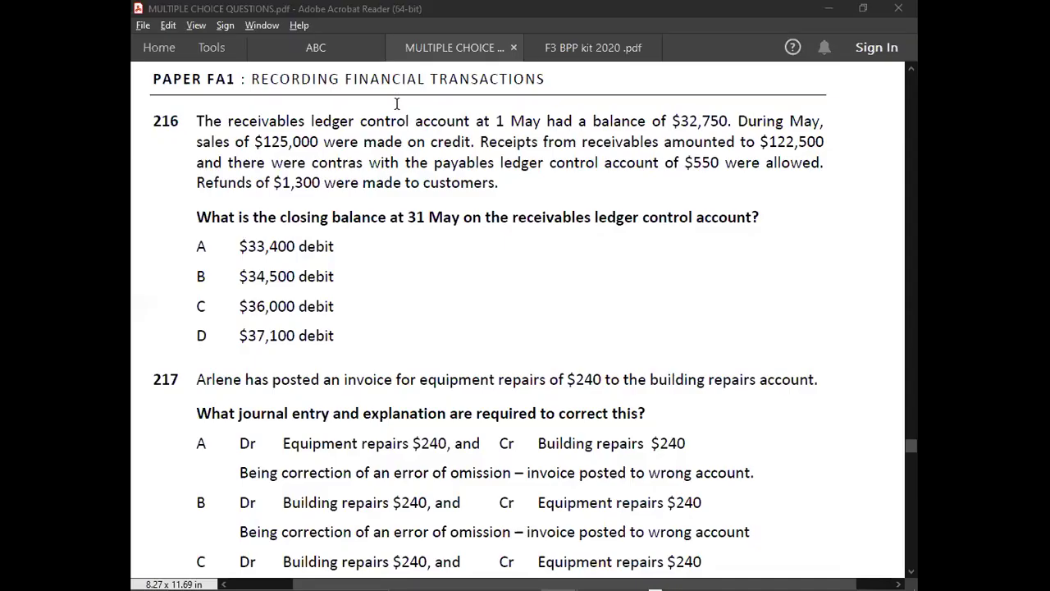
Enter question number 216 in A254 and set up a blank T-account beside it in C254:H260.
click(404, 66)
key(alt+Tab)
key(Up)
key(Down)
key(Down)
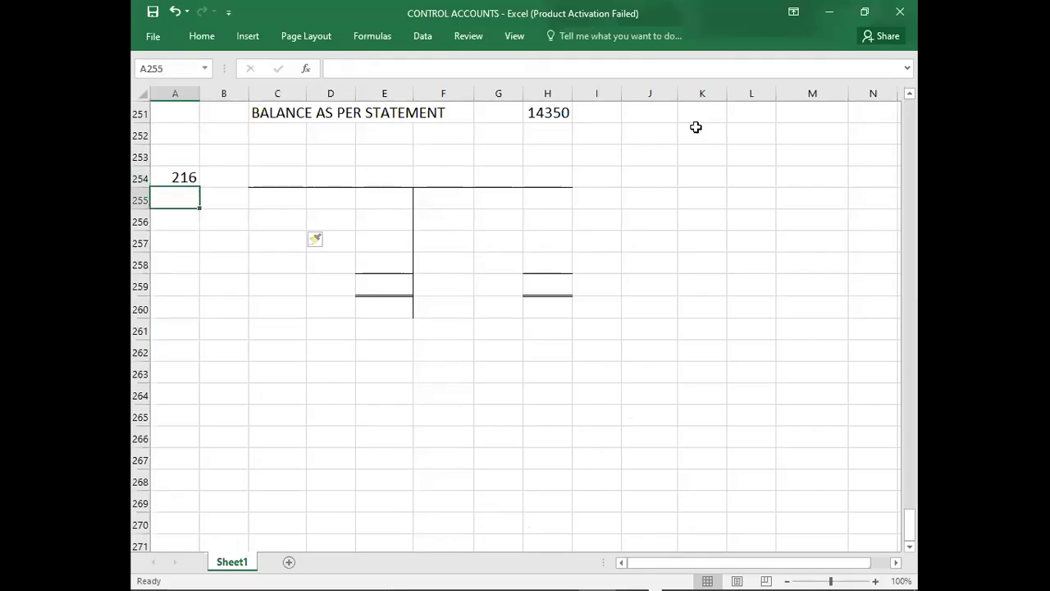
Title the question 216 T-account "A/R CONT. ACC." in E254.
key(Up)
key(Right)
key(Right)
key(Up)
key(Right)
key(Right)
key(Down)
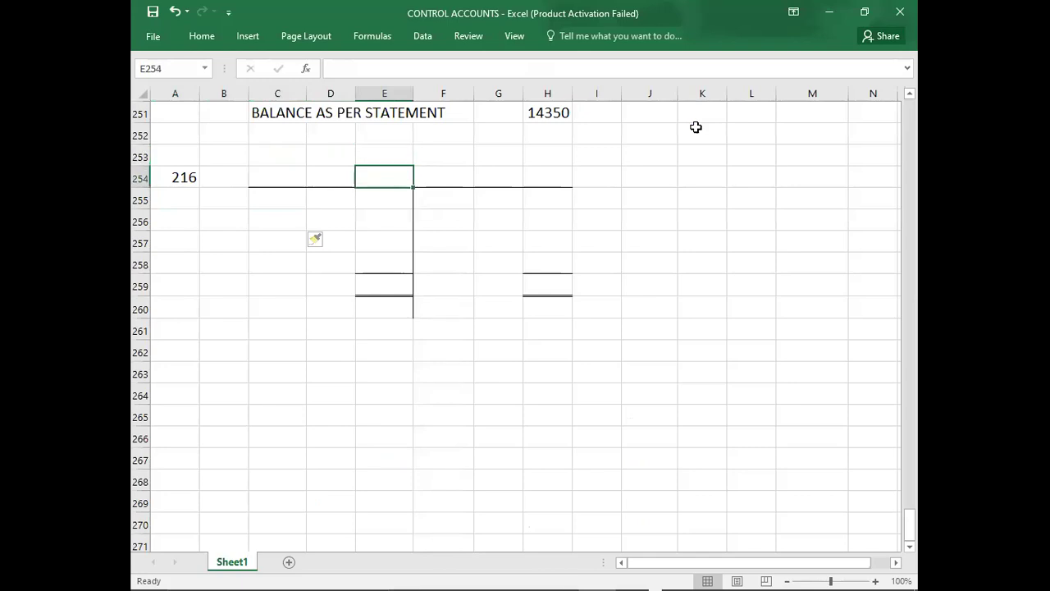
text(A/R CON)
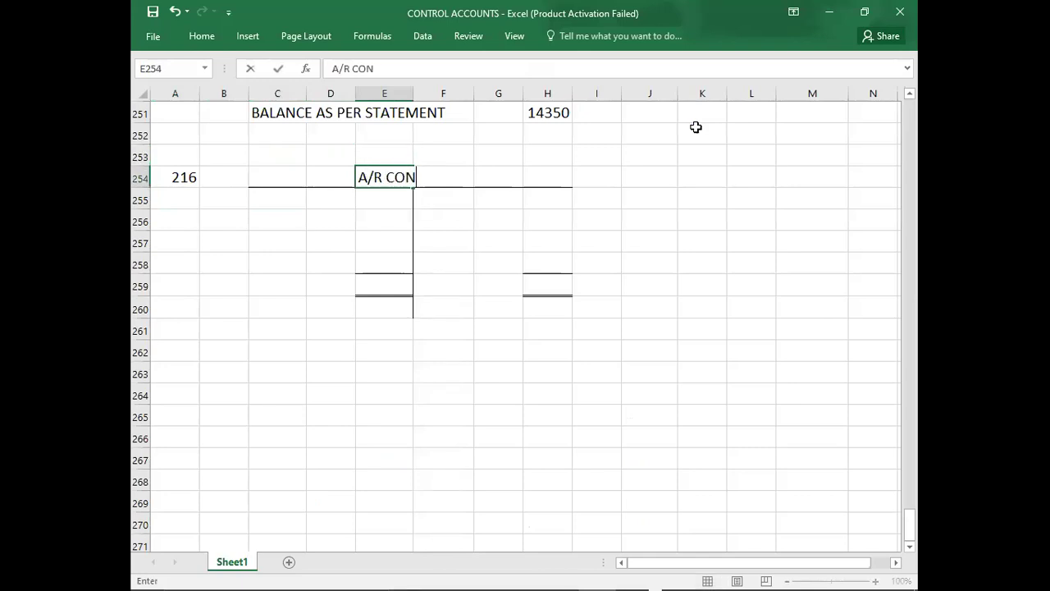
text(T. ACC.)
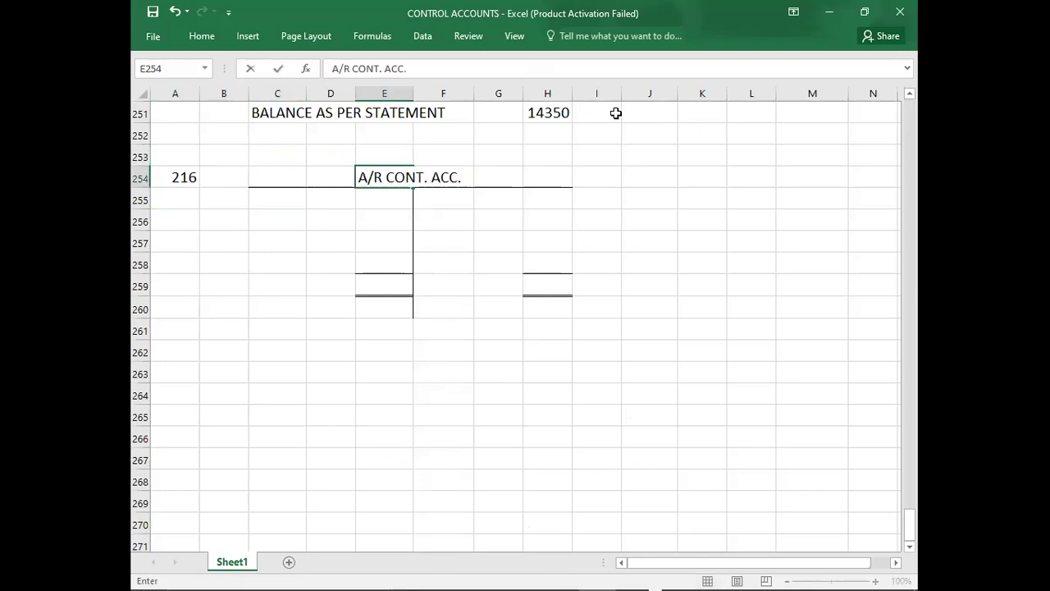
Enter the question 216 opening balance with B/D in D255 and 32750 in E255.
click(319, 197)
text(B/D)
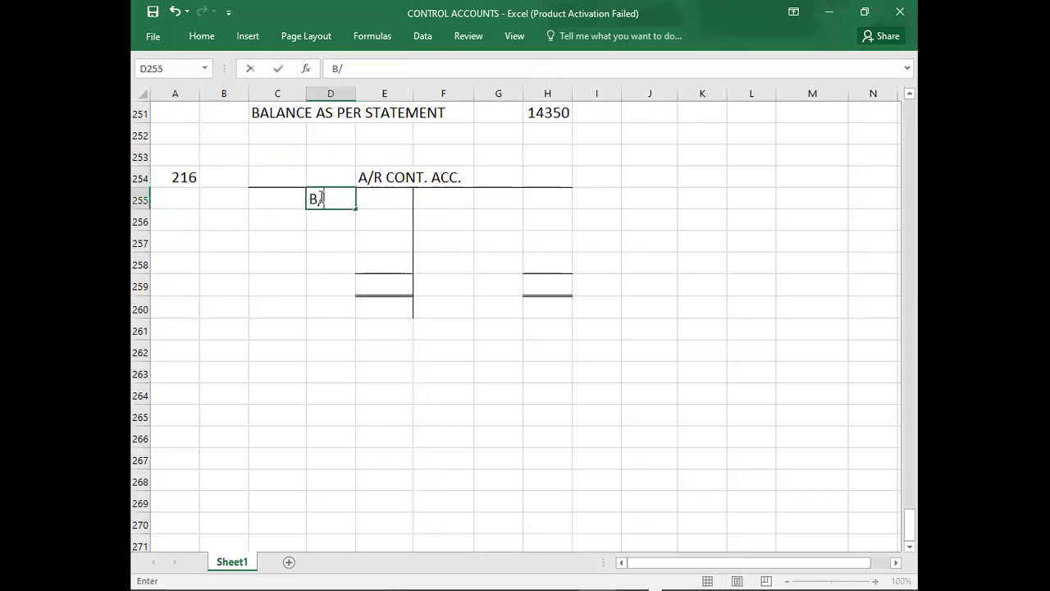
key(Right)
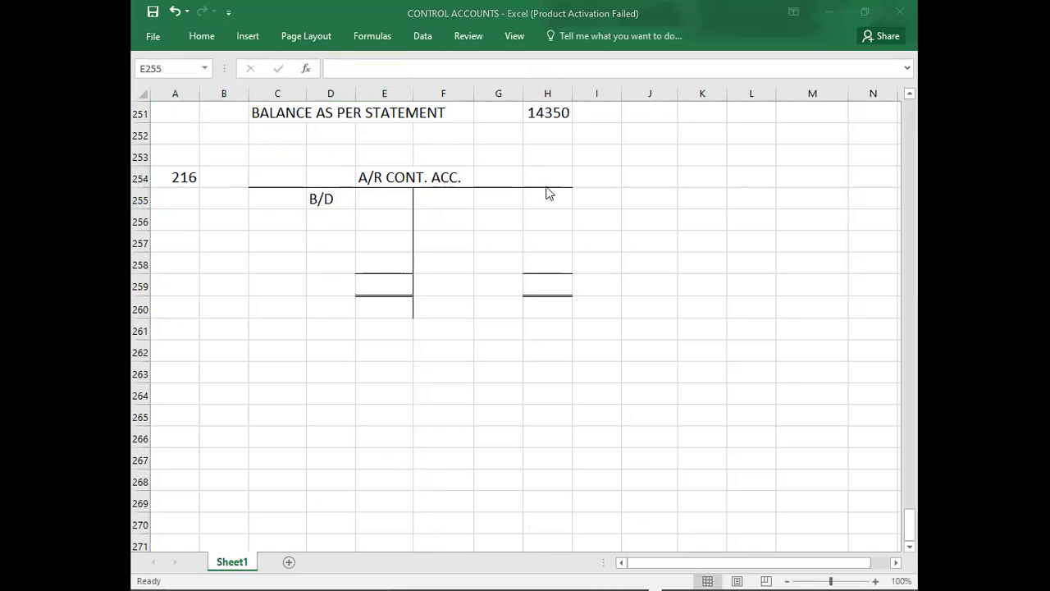
key(alt+Tab)
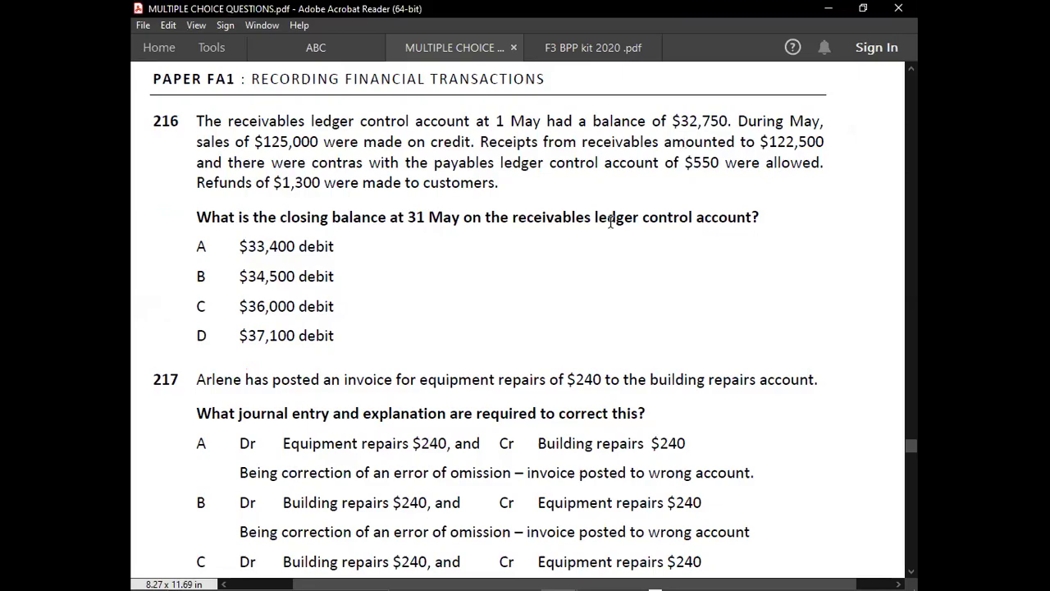
key(alt+Tab)
text(32750)
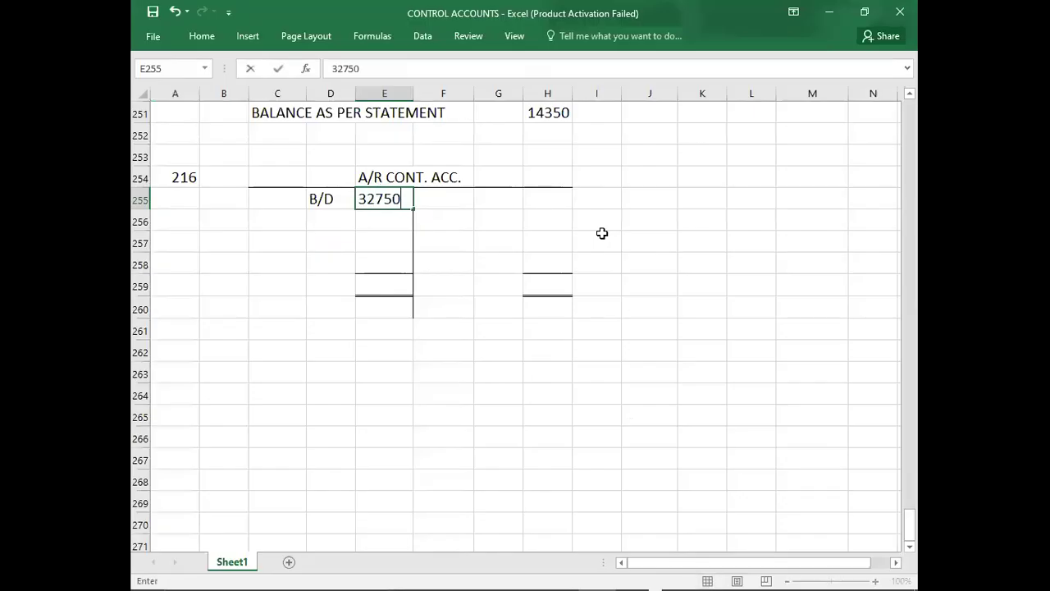
key(Return)
Check the credit sales figure in the question PDF and enter 12500 in E256.
key(Left)
key(alt+Tab)
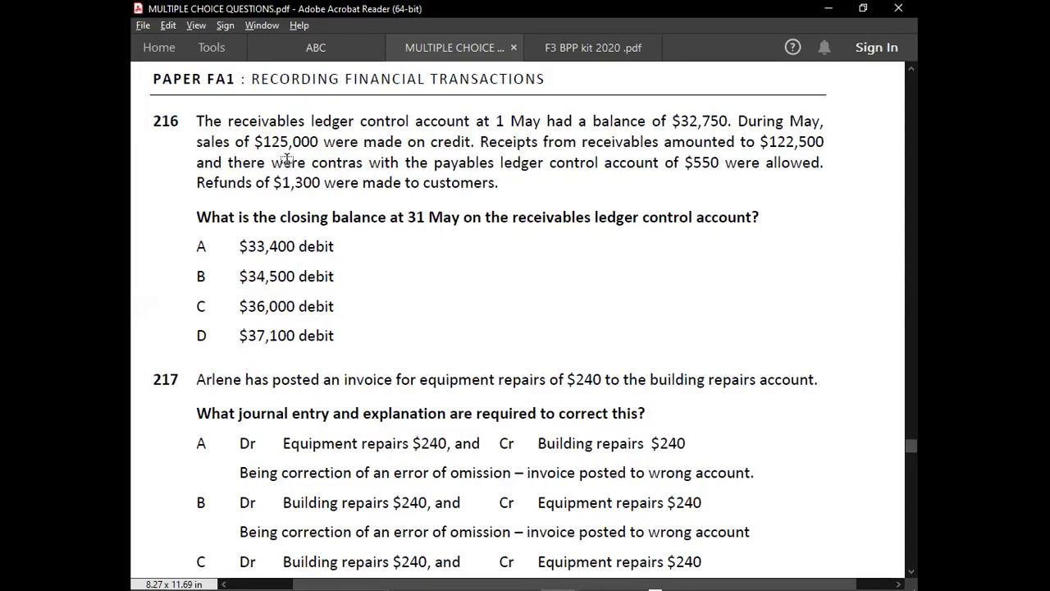
key(alt+Tab)
key(Right)
text(12500)
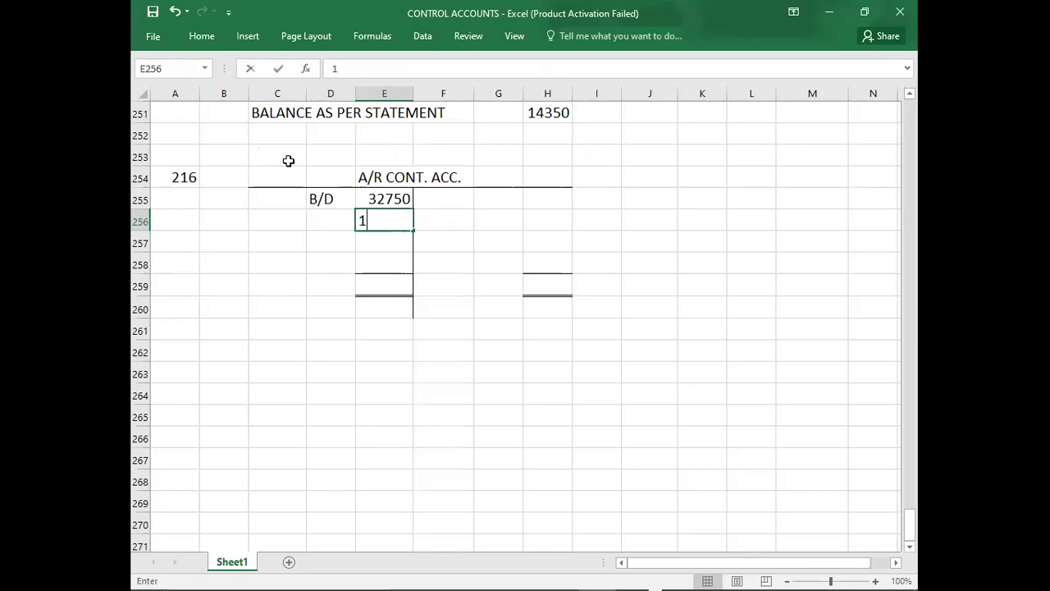
key(Return)
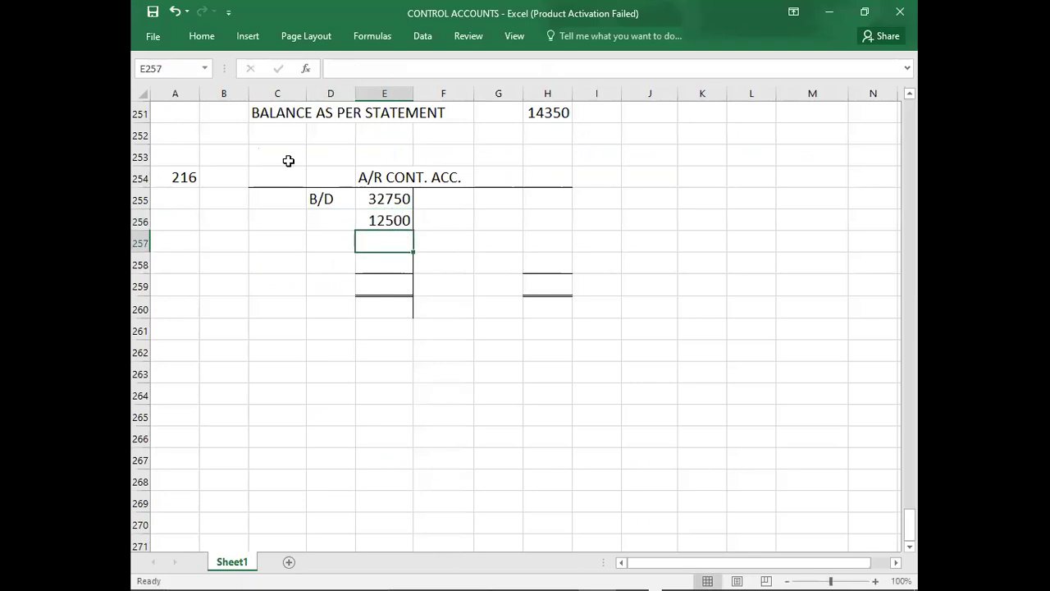
Look up the receipts from receivables in the question PDF and enter 122500 on the credit side in H255.
key(alt+Tab)
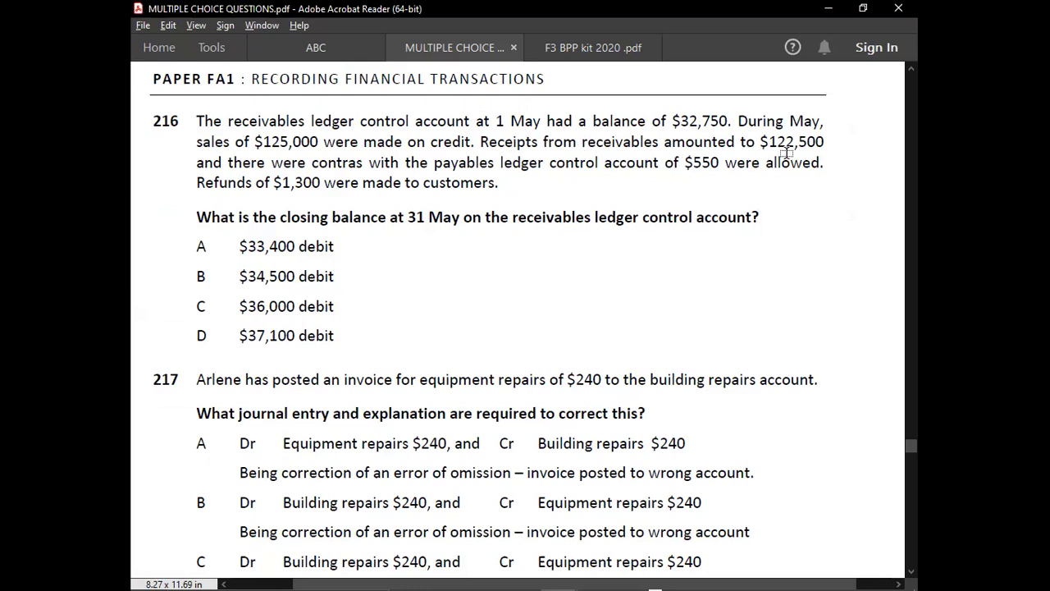
key(alt+Tab)
key(Right)
key(Right)
key(Right)
key(Up)
key(Up)
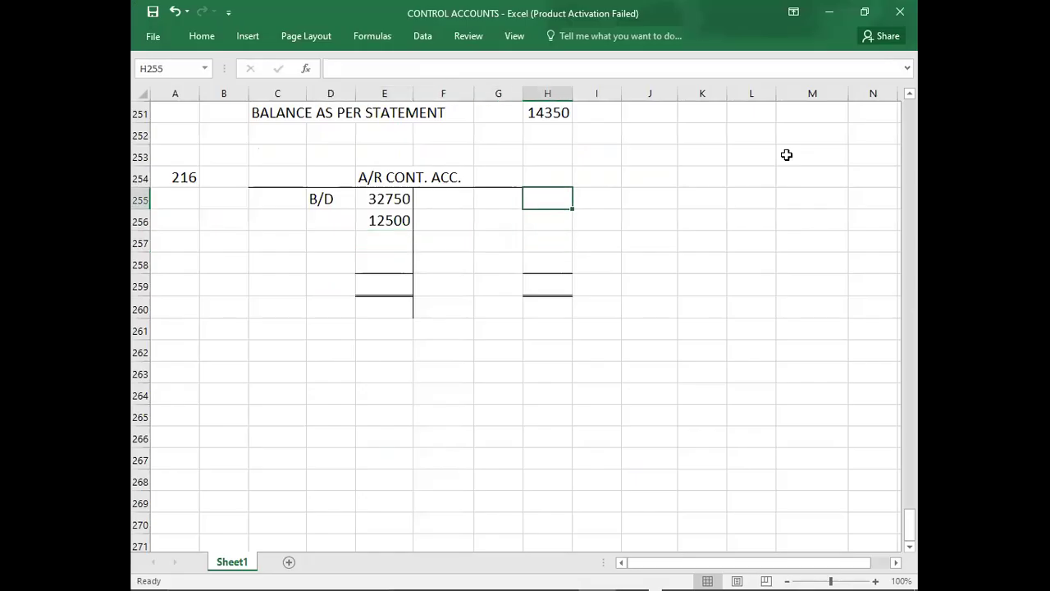
text(122500)
key(Return)
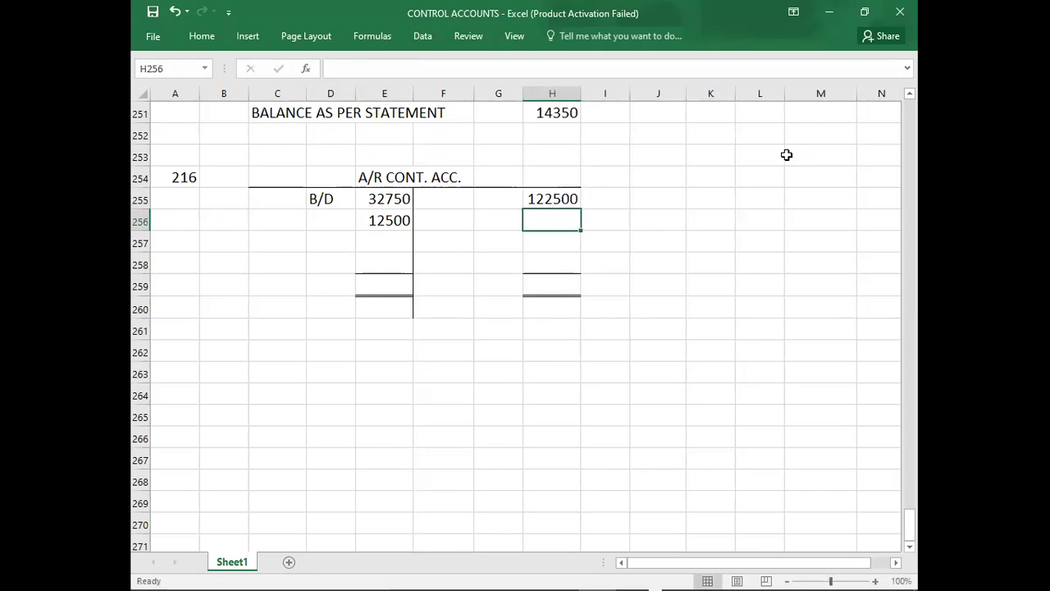
Look up the contra amount in the question PDF and enter 550 in H256.
key(alt+Tab)
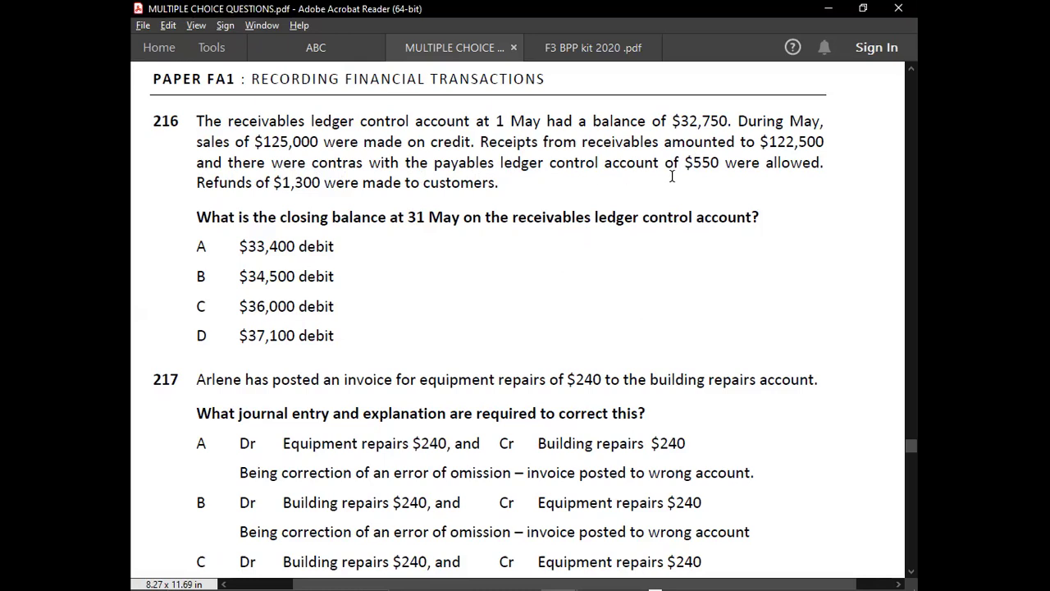
key(alt+Tab)
text(550)
key(Return)
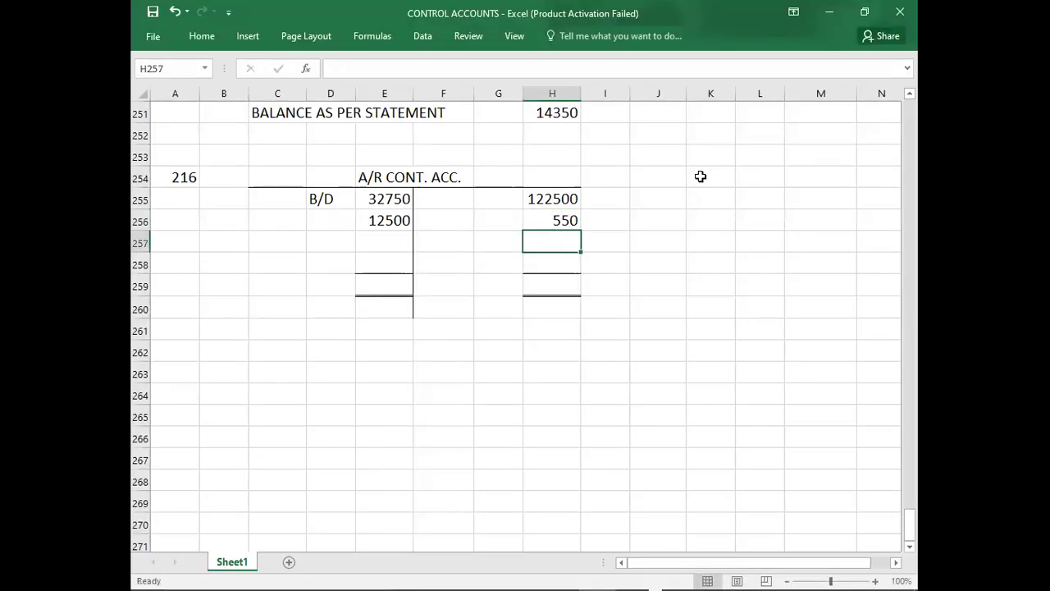
Read the refunds information in question 216 and label its journal entry with A/R in J255 and CASH in K256.
key(alt+Tab)
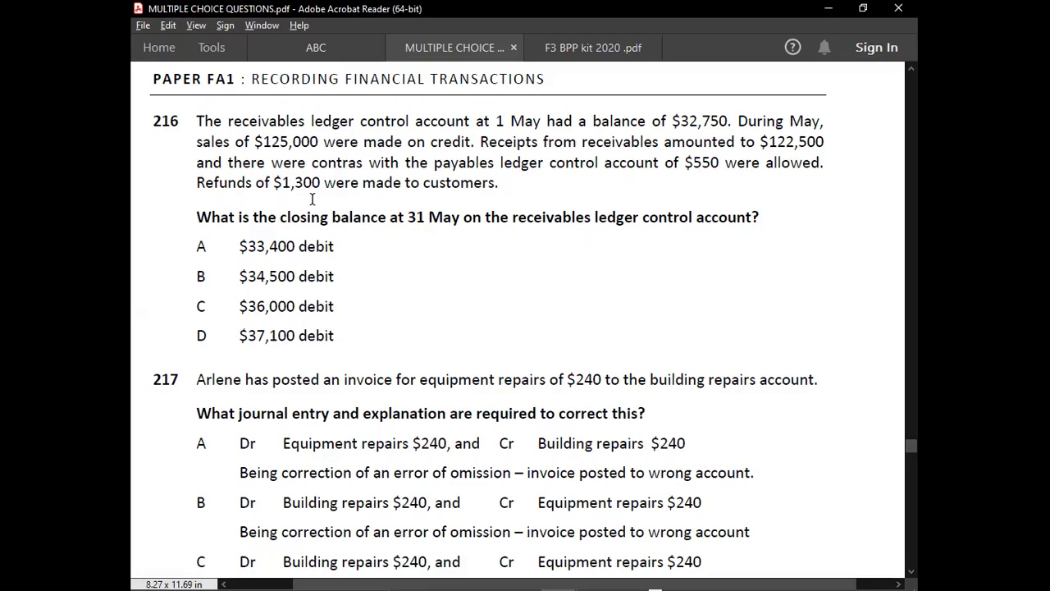
key(alt+Tab)
key(Right)
key(Right)
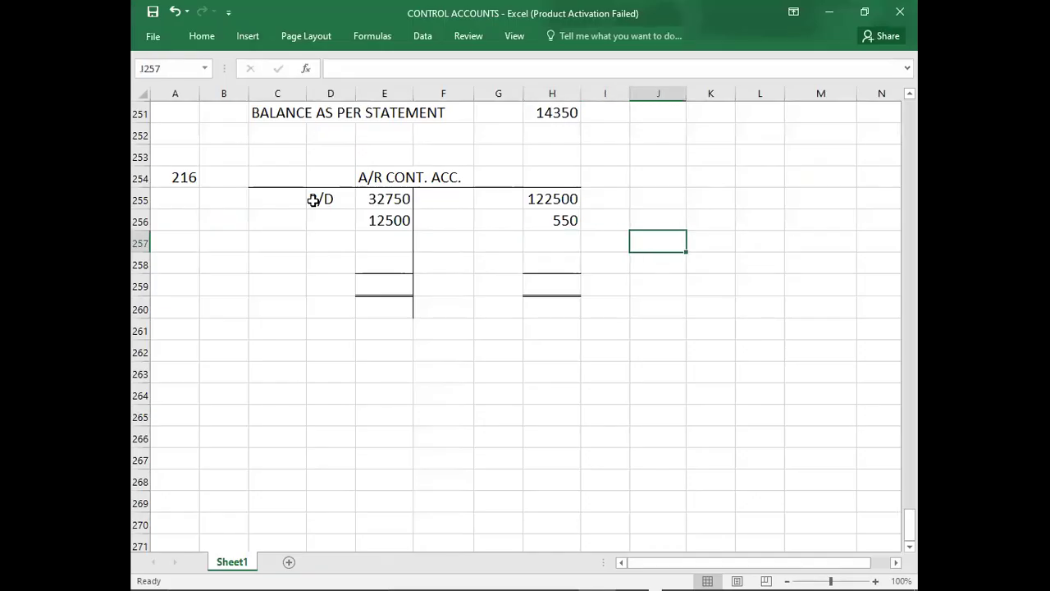
key(Right)
key(Up)
text(CASH)
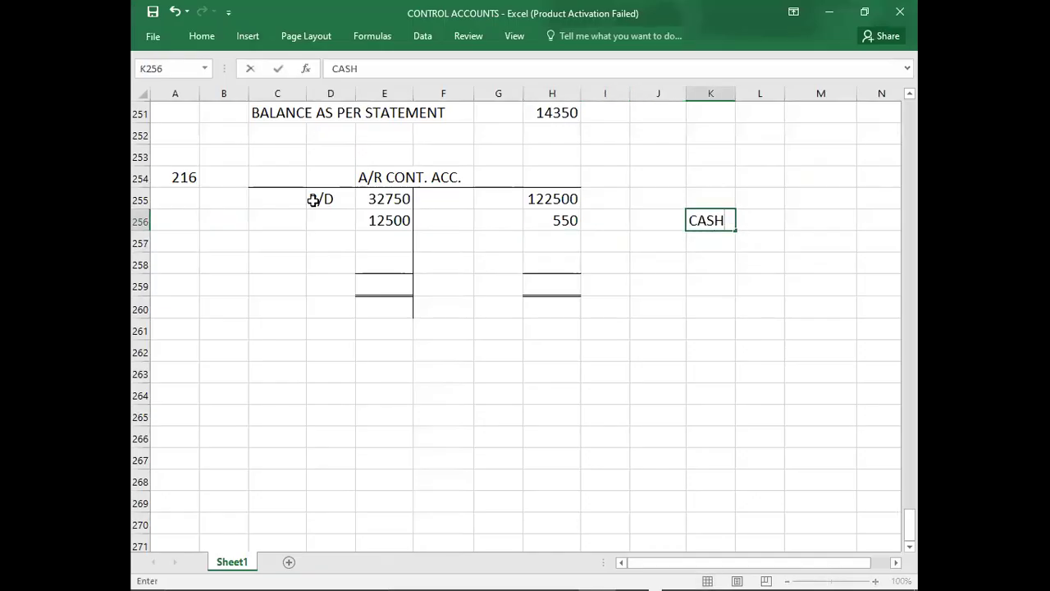
key(Up)
key(Left)
text(A/R)
key(Right)
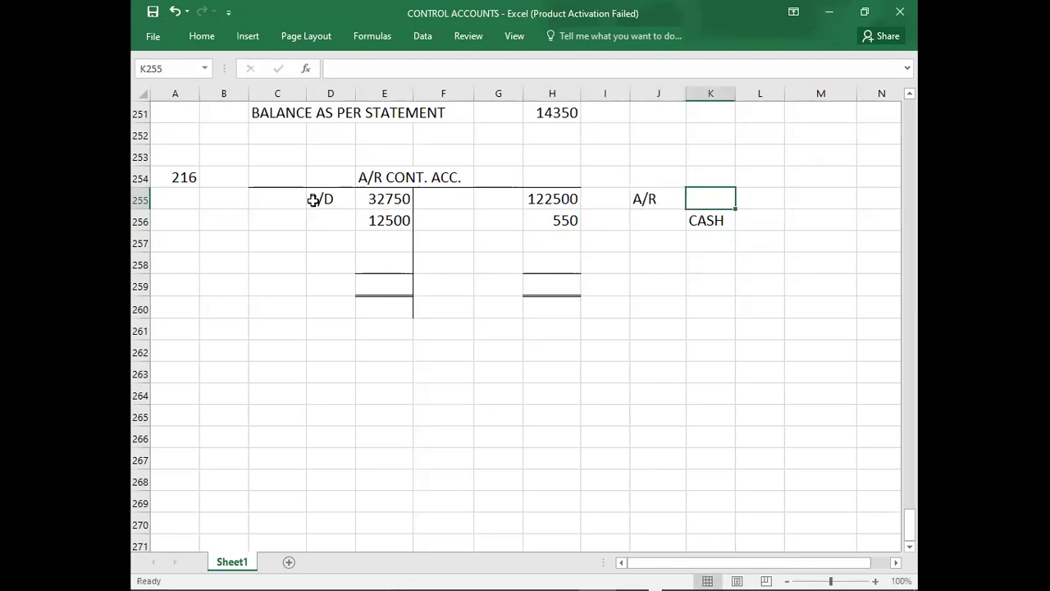
Enter the refund journal amounts with 1300 as debit in M255 and 1300 as credit in N256.
key(Right)
key(Right)
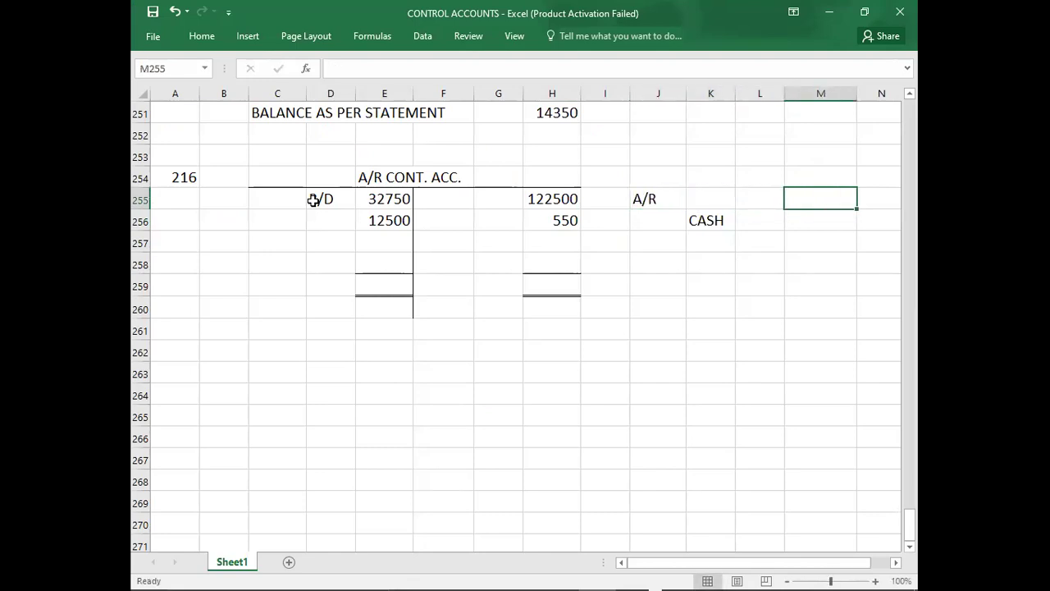
text(1300)
key(Return)
key(Right)
text(1300)
key(Return)
key(Left)
key(Left)
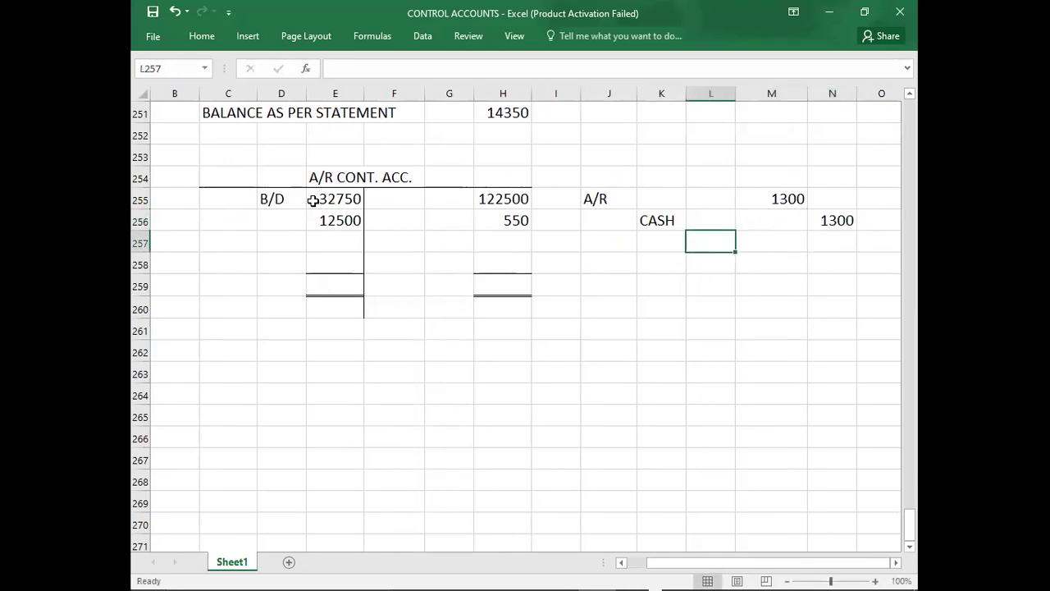
Post the refunds to the debit side with REFUNDS in D257 and 1300 in E257, widening column D to fit.
click(323, 239)
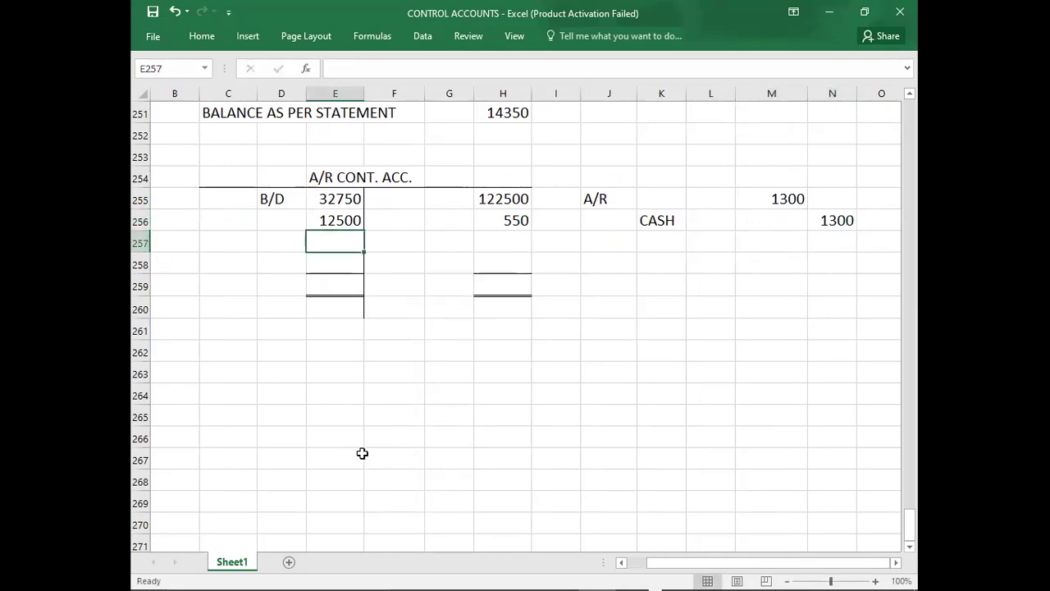
text(1300)
key(Left)
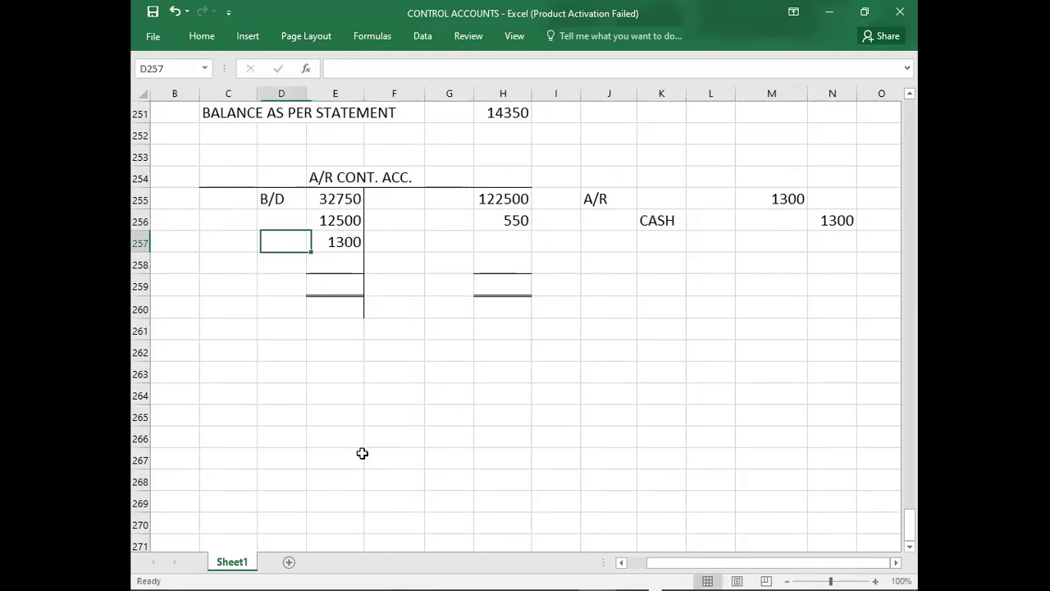
text(REFUNDS)
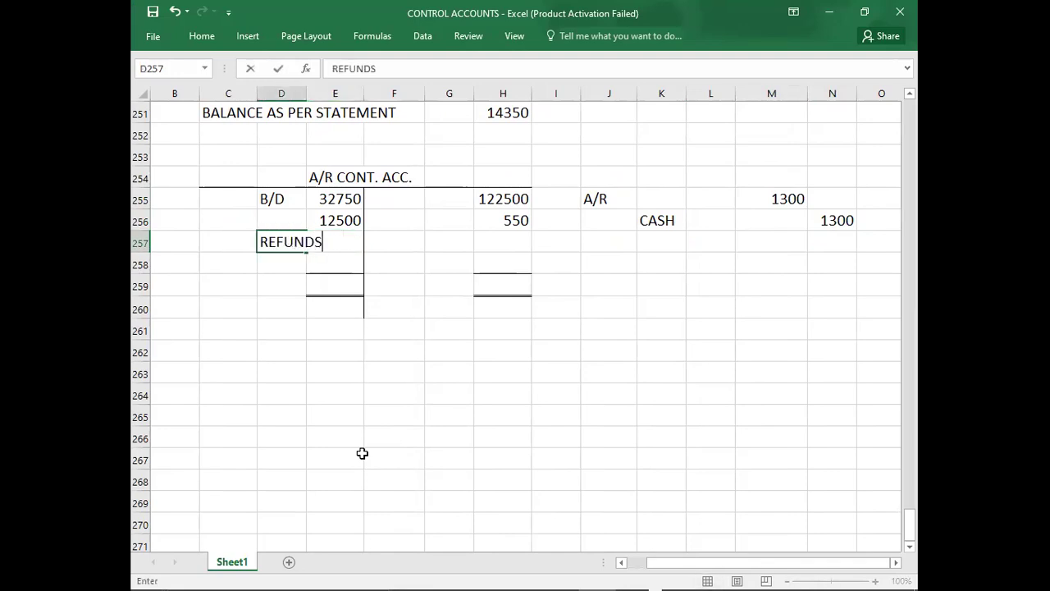
key(Return)
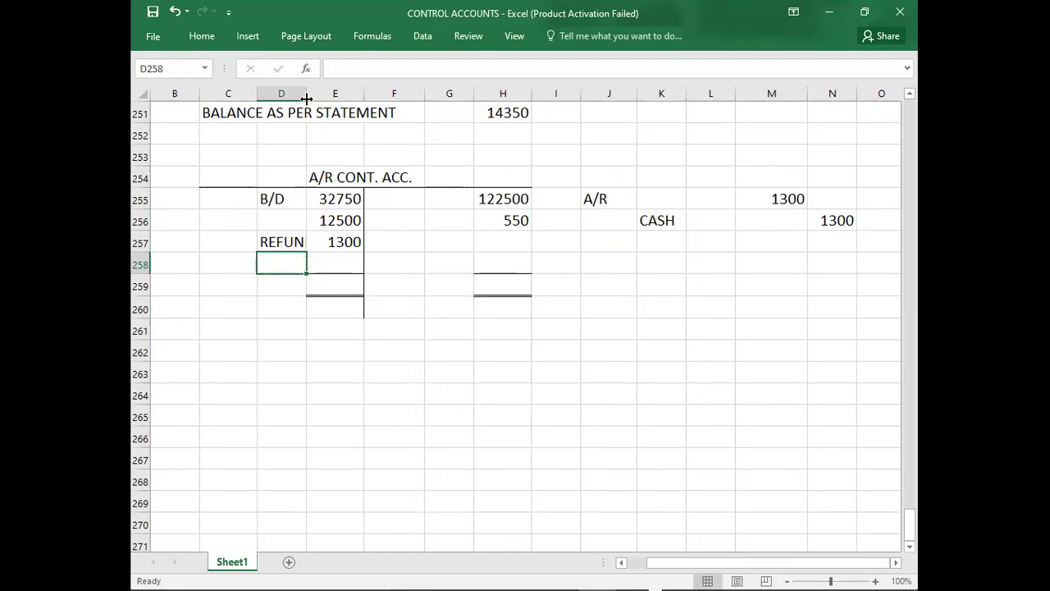
drag(305, 93, 321, 94)
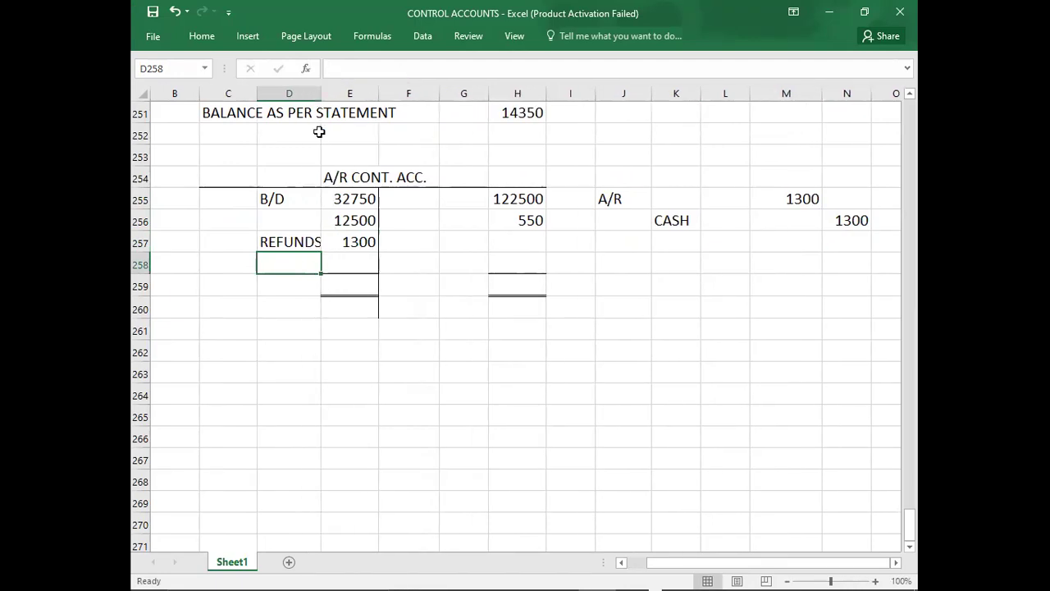
Sum the debit entries in E255:E257 and enter 46550 as the account total in E259 and H259.
click(345, 289)
key(Up)
key(Up)
key(Up)
key(Up)
key(shift+Down)
key(shift+Down)
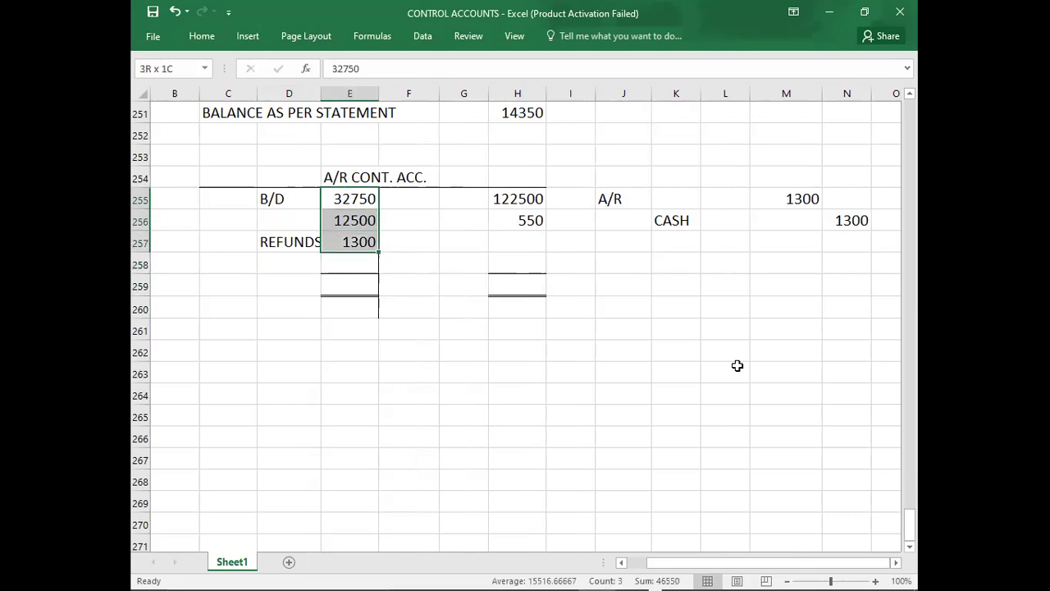
key(Down)
key(Down)
key(Down)
key(Down)
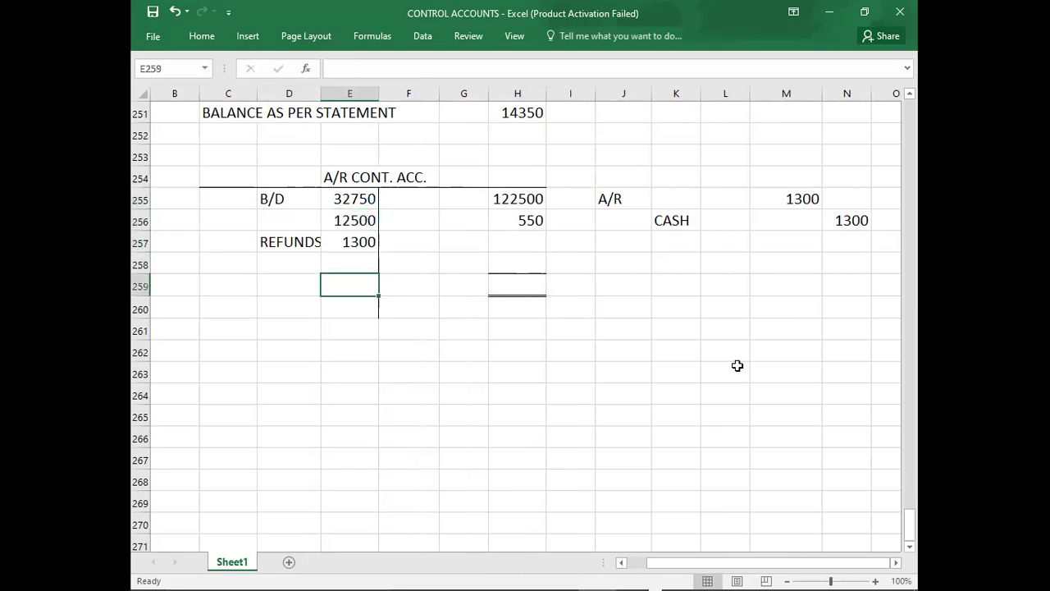
text(46550)
key(Right)
key(Right)
key(Right)
text(46550)
key(Up)
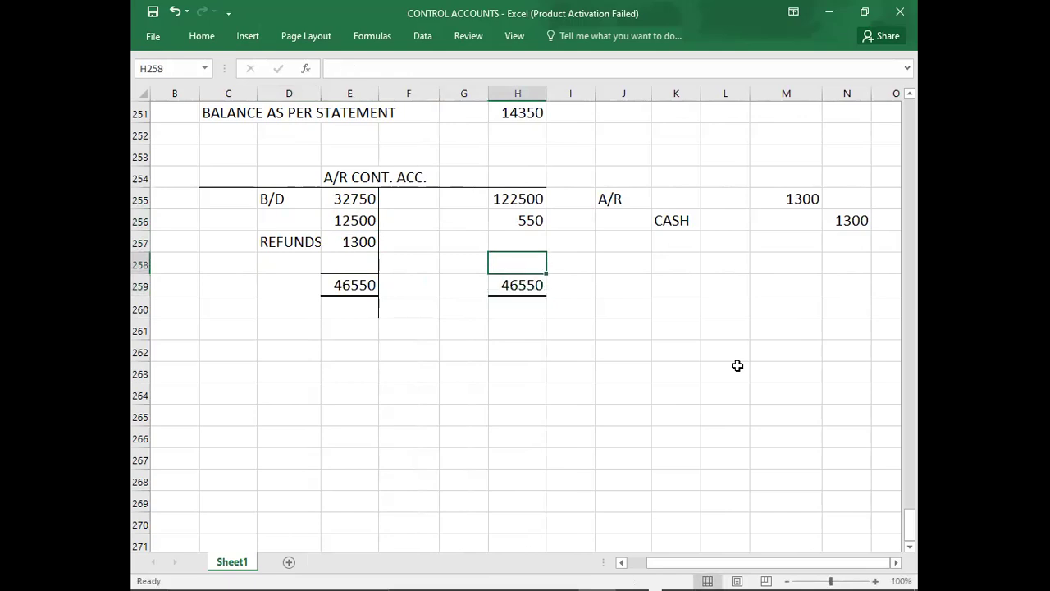
key(Left)
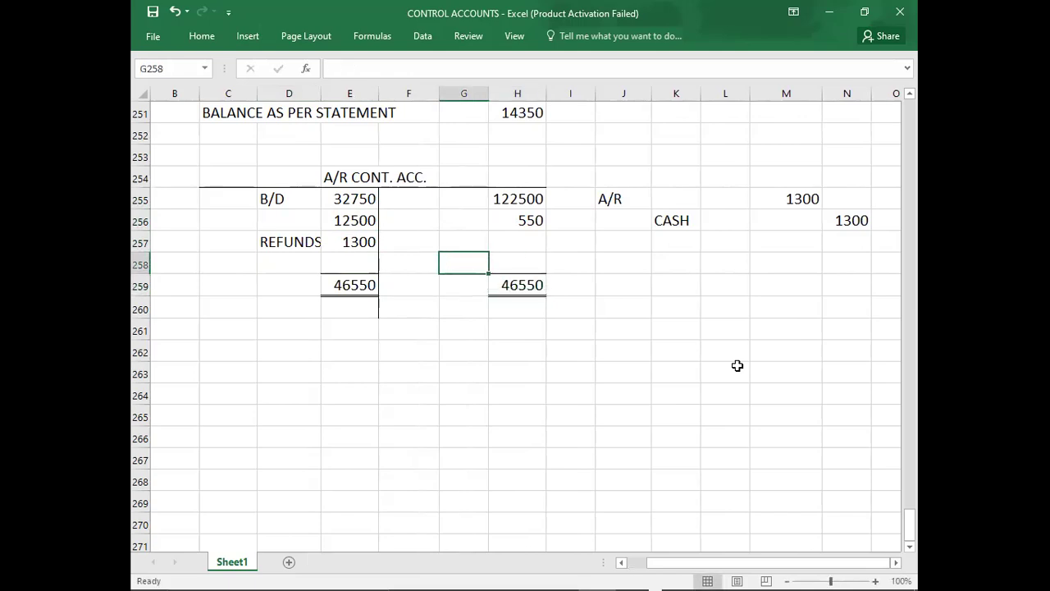
Recheck the credit sales in the question PDF and correct E256 to 125000.
key(Left)
key(Left)
key(Up)
key(Up)
key(alt+Tab)
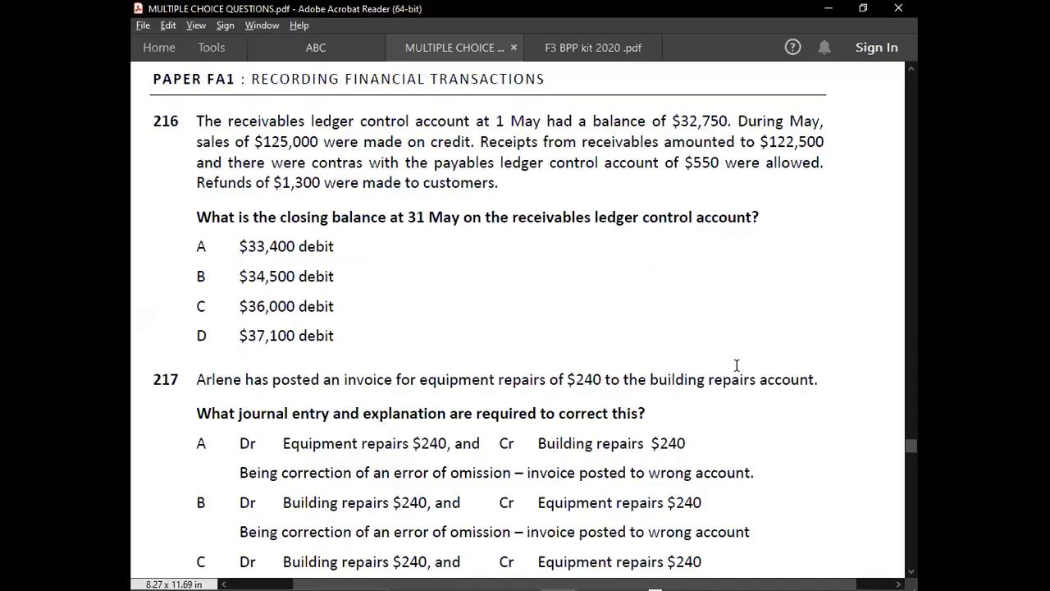
key(alt+Tab)
text(125000)
Sum the corrected debit entries and replace the account totals in E259 and H259 with 159050.
key(Up)
key(Left)
key(Right)
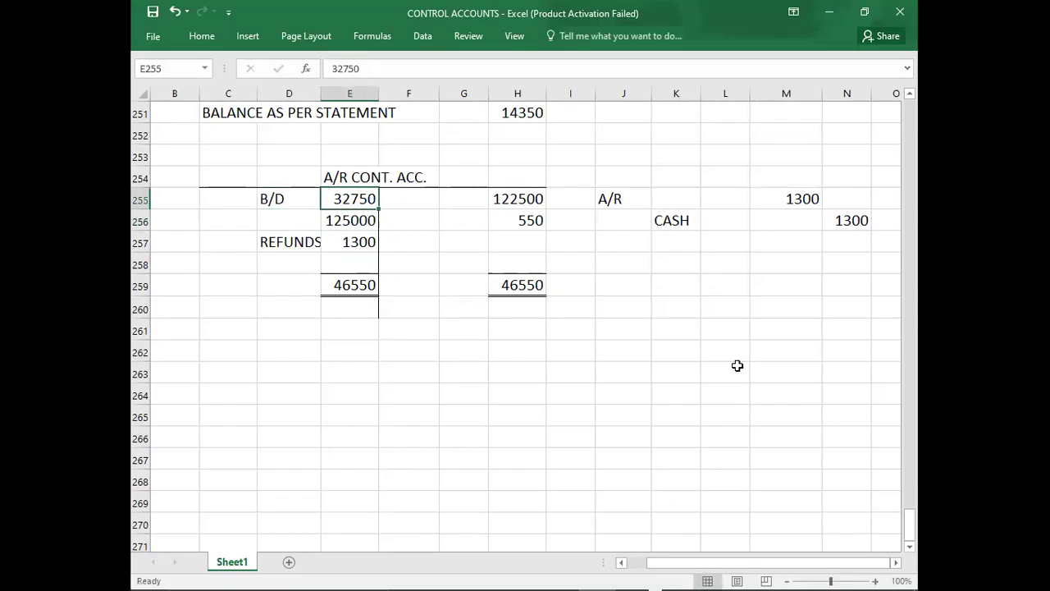
key(shift+Down)
key(shift+Down)
key(shift+Down)
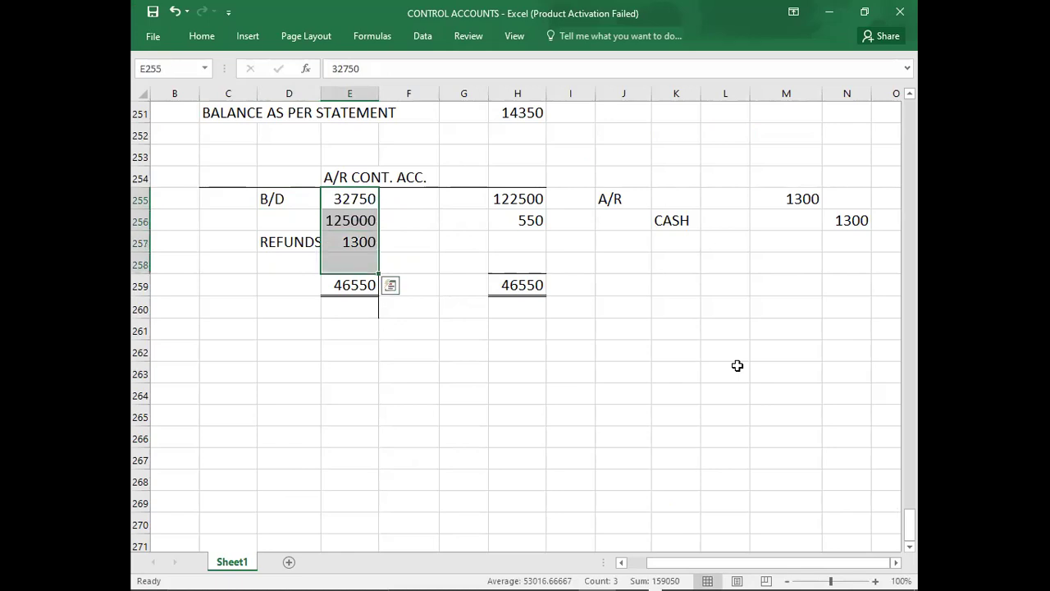
key(Down)
key(Down)
key(Down)
key(Down)
text(159050)
key(Right)
key(Right)
key(Right)
text(159050)
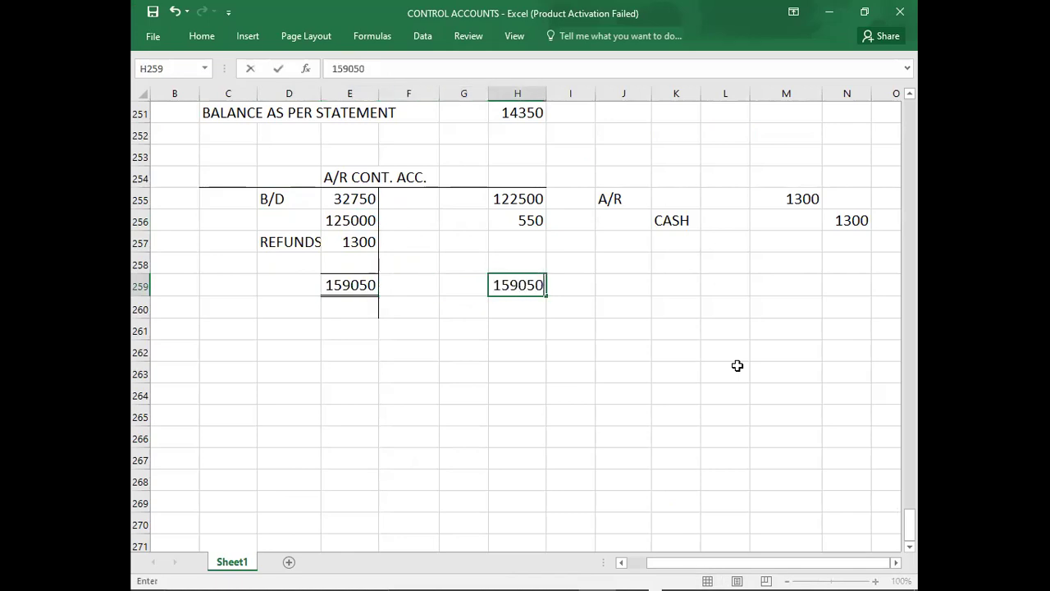
Balance the A/R control account with C/D in G258 and 36000 in H258.
key(Up)
key(Left)
text(C/D)
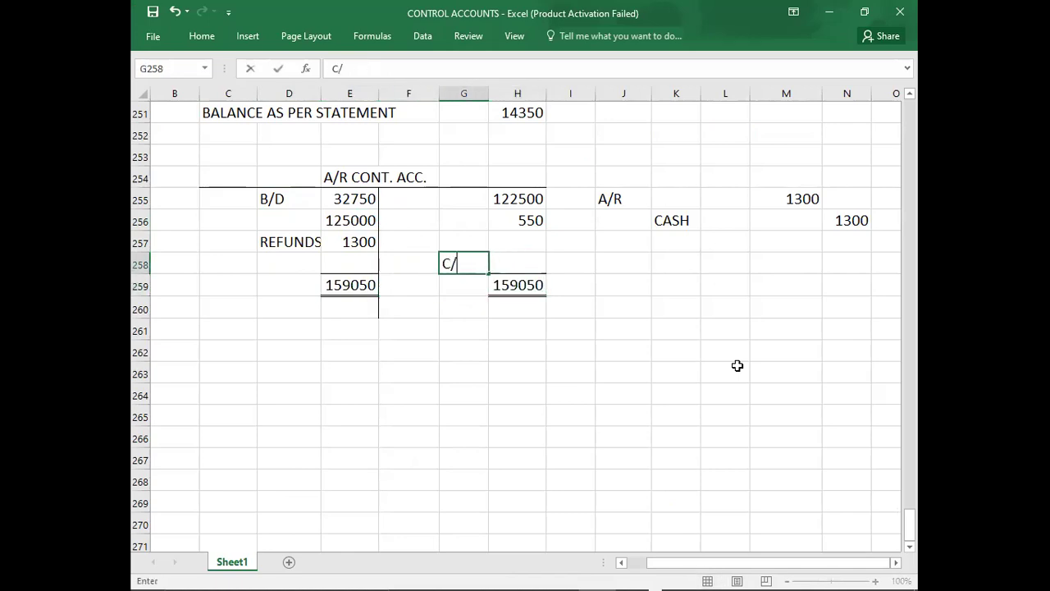
key(Right)
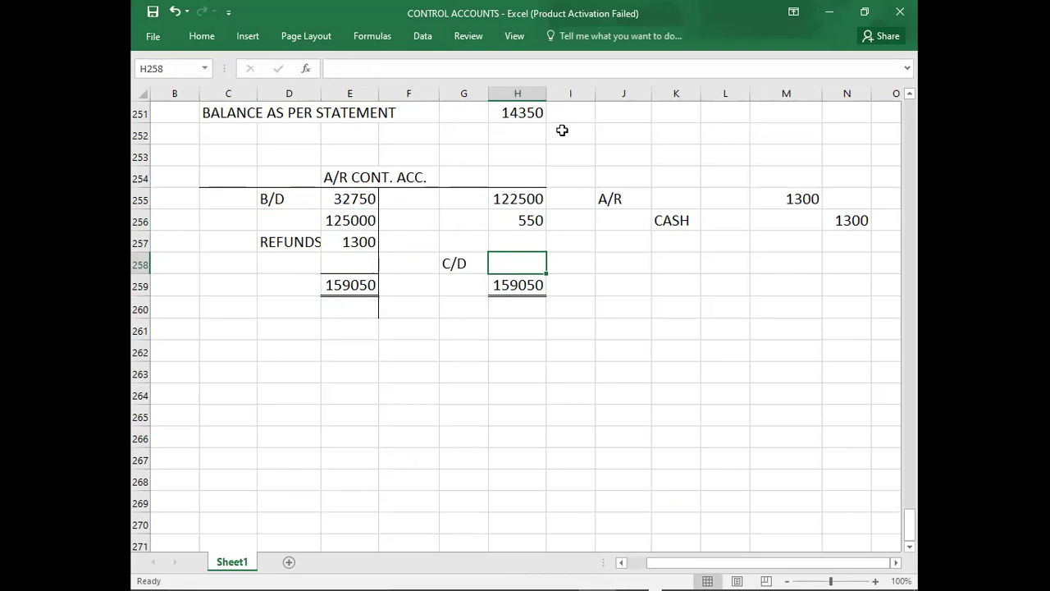
text(36000)
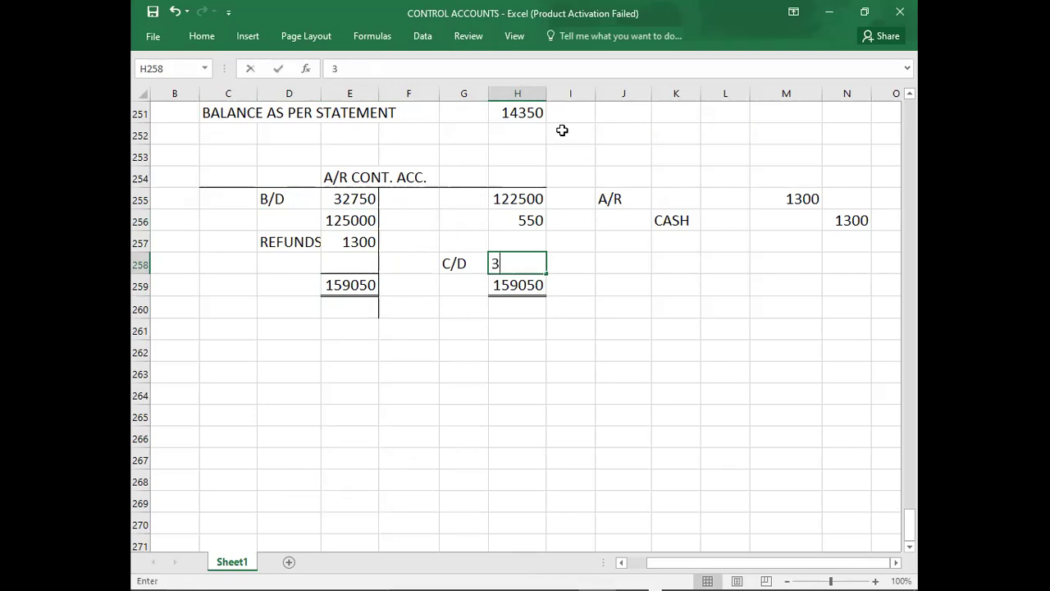
key(Return)
key(Down)
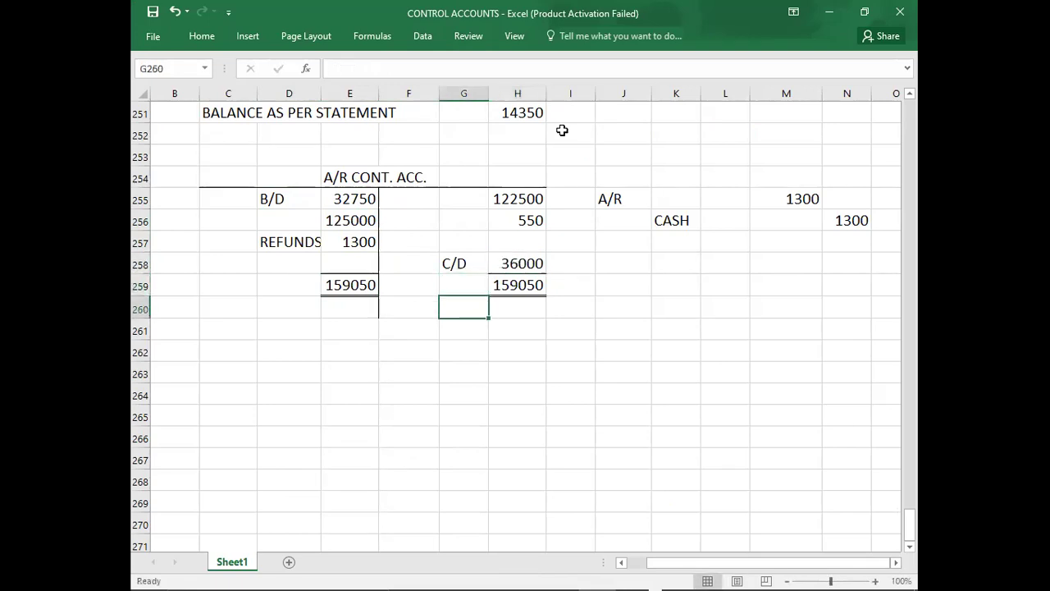
Record C as the answer to question 216 in A255.
key(Down)
key(Left)
key(Home)
key(Up)
key(Up)
key(Up)
key(Up)
key(Up)
key(Up)
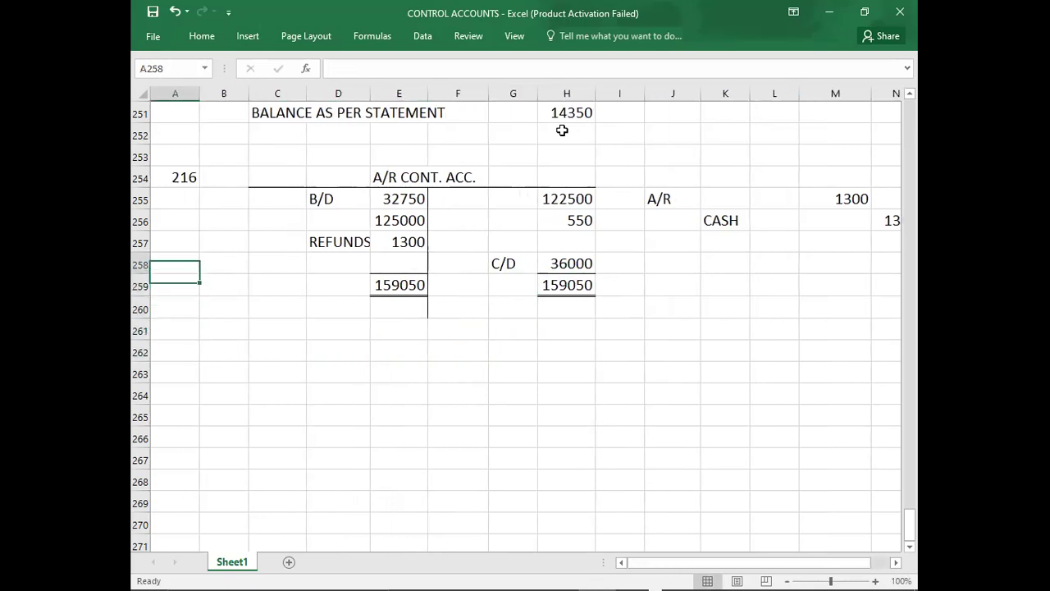
text(C)
key(Return)
key(Down)
key(Down)
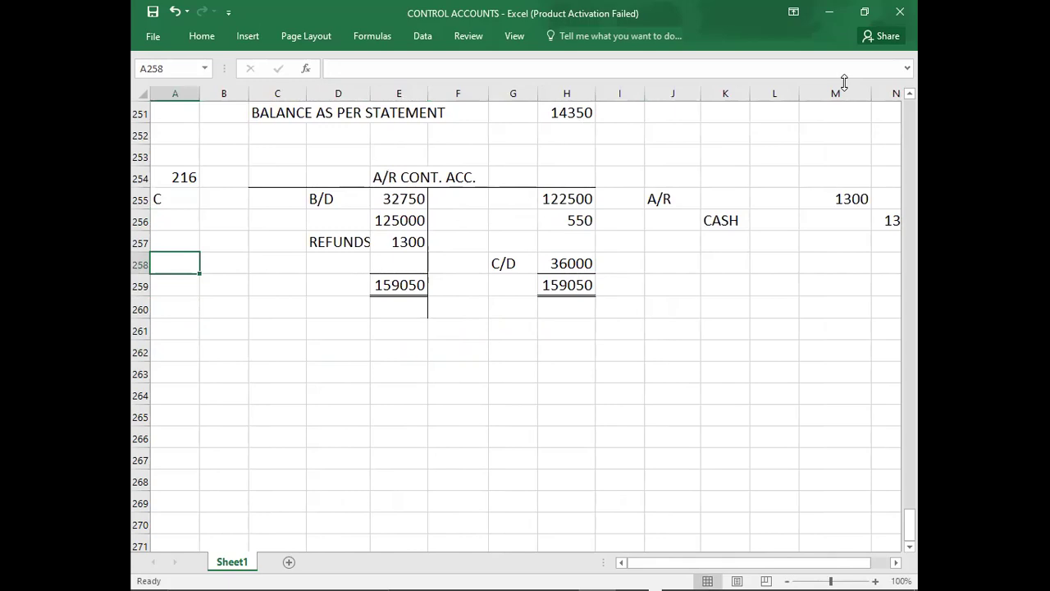
Narrow columns L and M so the A/R and CASH journal entry fits in view.
drag(799, 93, 788, 92)
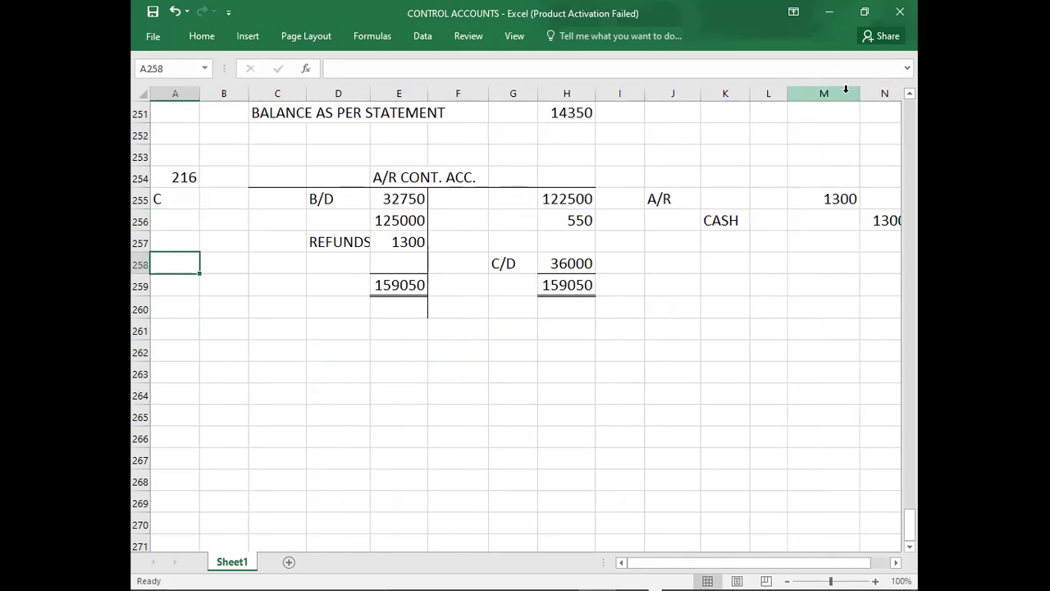
drag(859, 91, 836, 92)
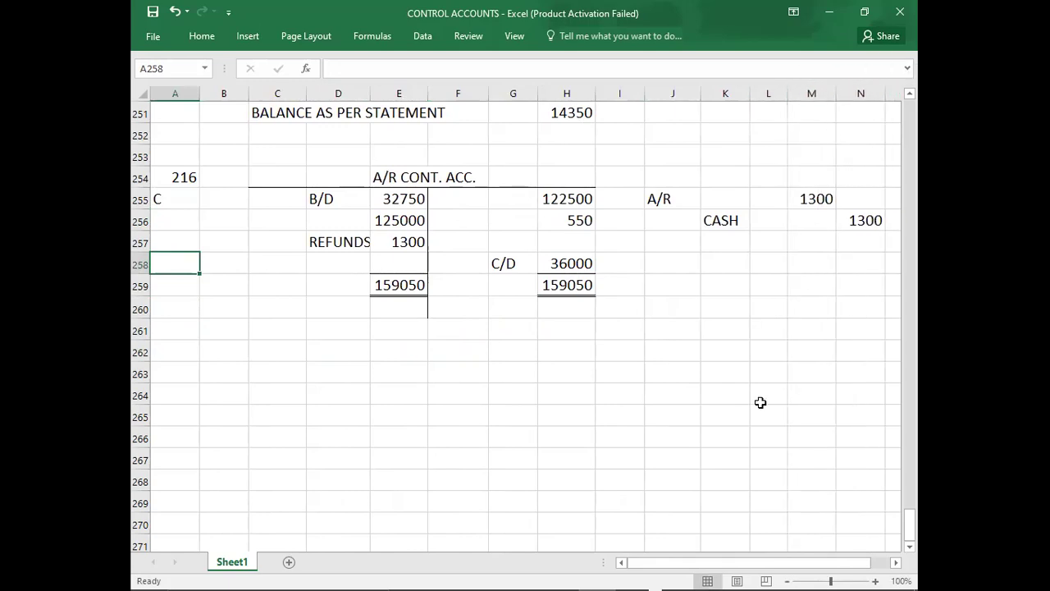
click(173, 334)
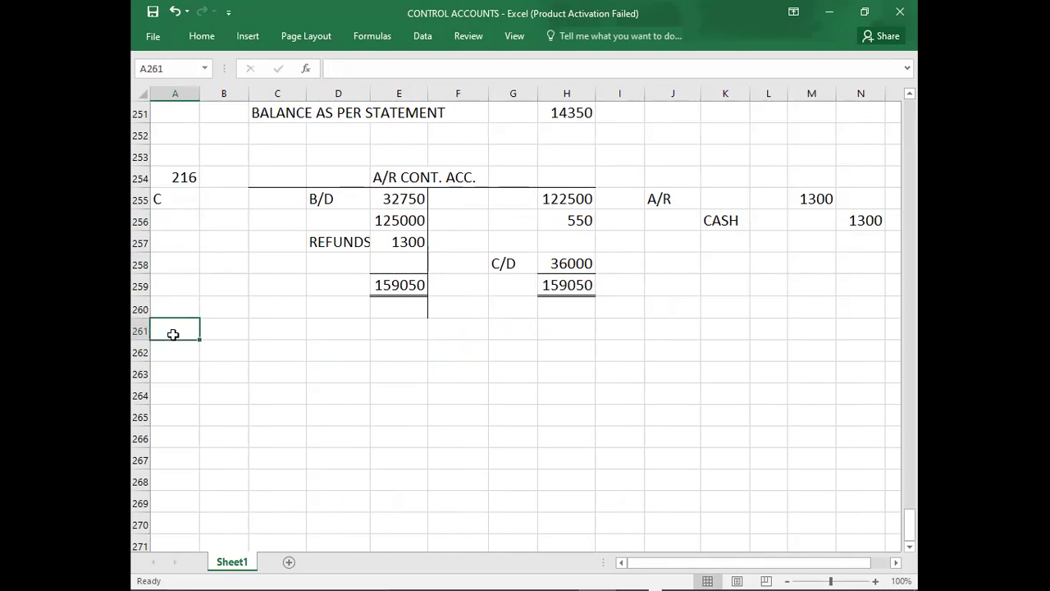
click(171, 350)
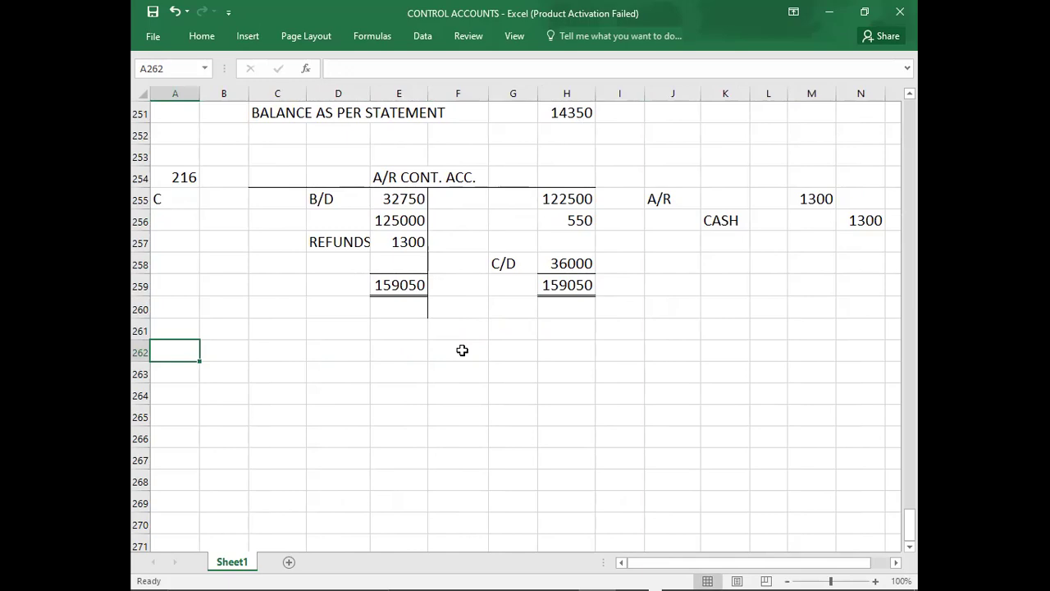
click(718, 228)
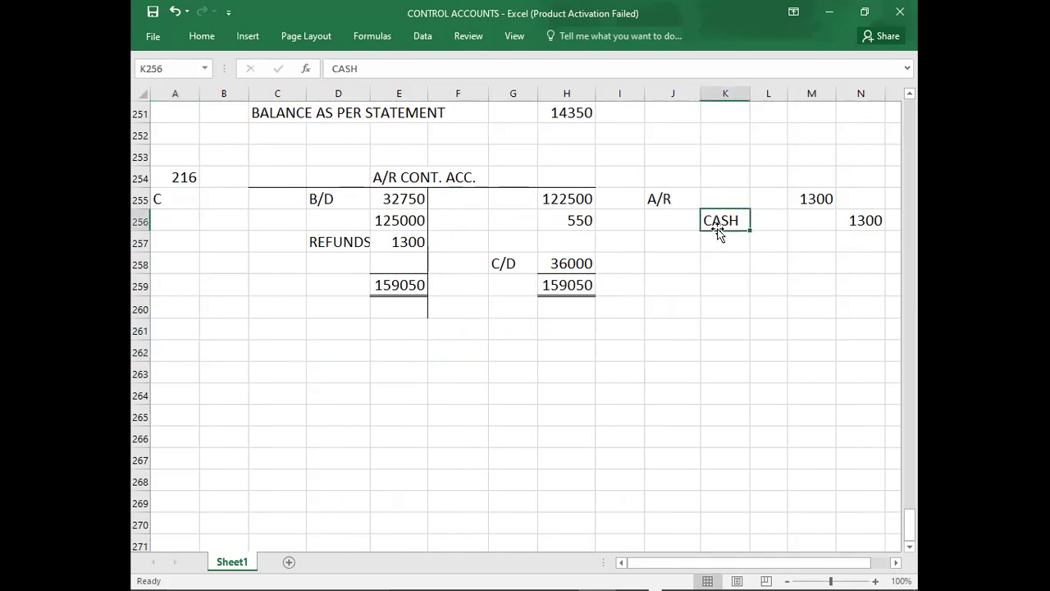
click(656, 194)
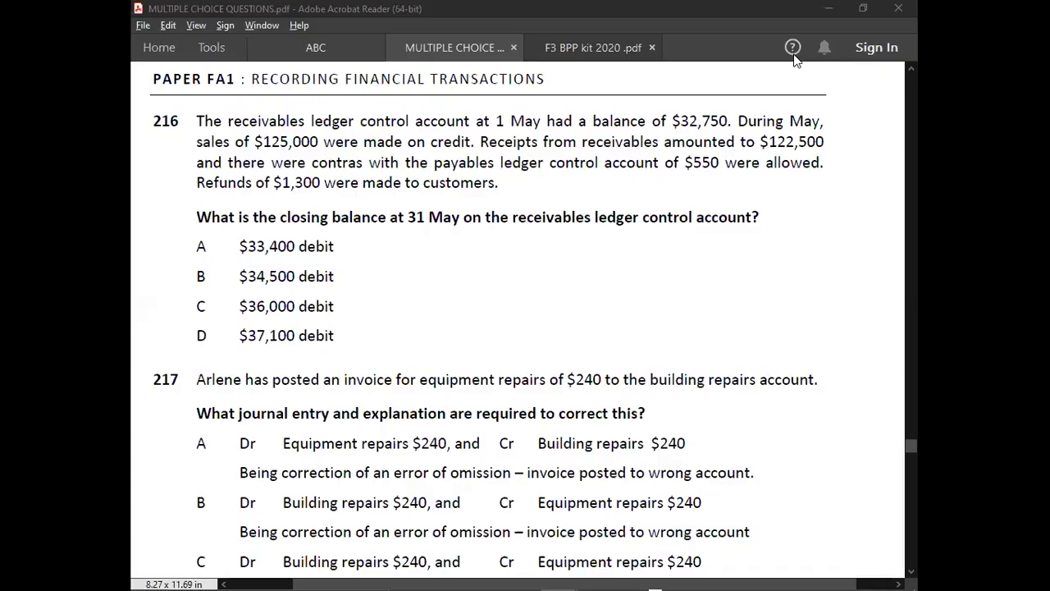
Look through the questions after 216 in the MULTIPLE CHOICE QUESTIONS PDF for further control account calculations.
scroll(415, 57, down, 3)
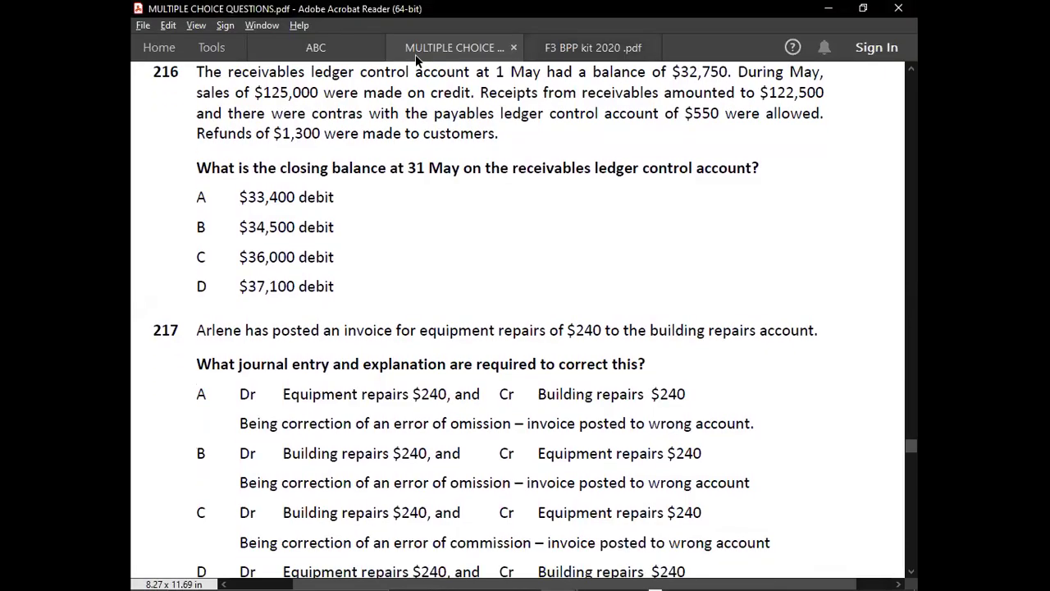
scroll(415, 54, down, 1)
scroll(415, 55, down, 4)
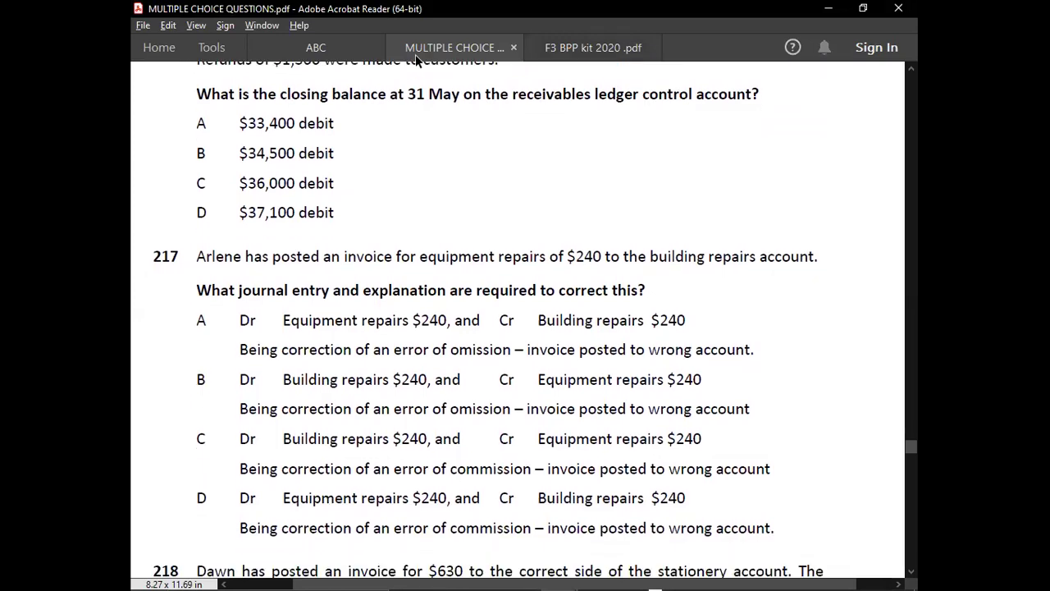
scroll(415, 54, down, 13)
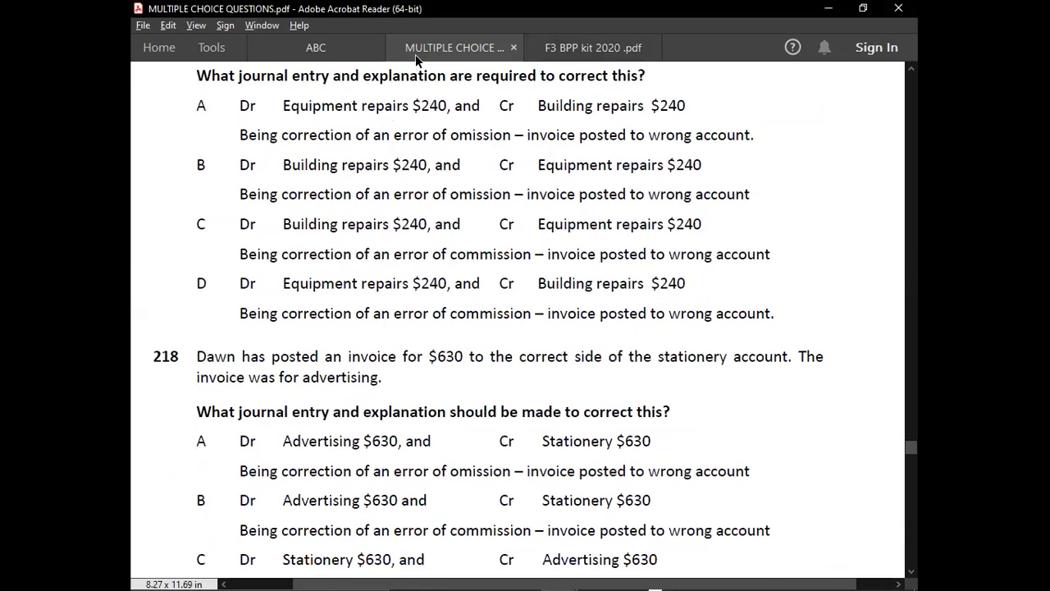
scroll(415, 54, down, 10)
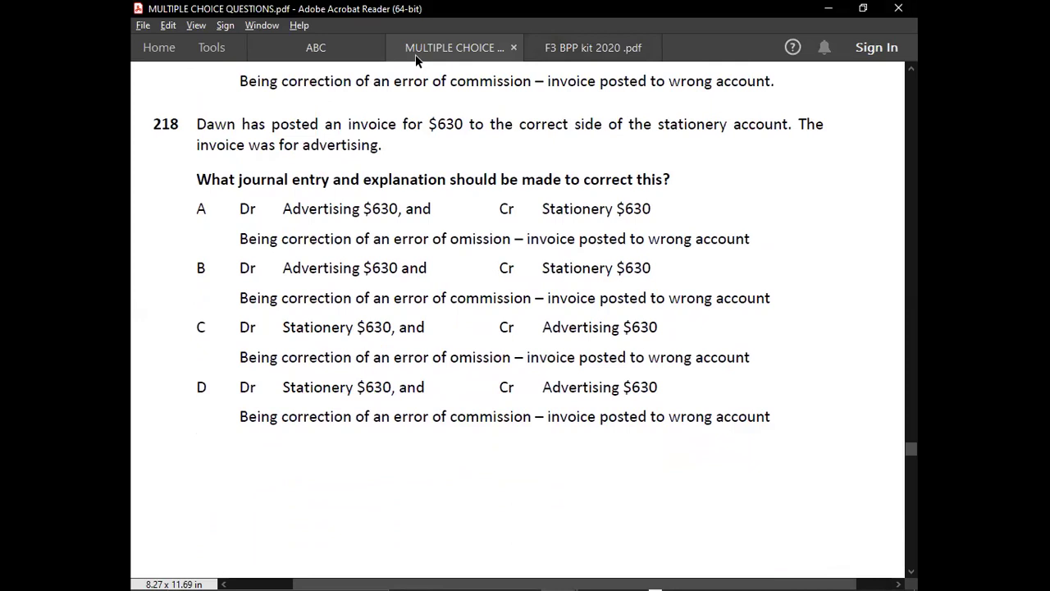
scroll(415, 54, down, 7)
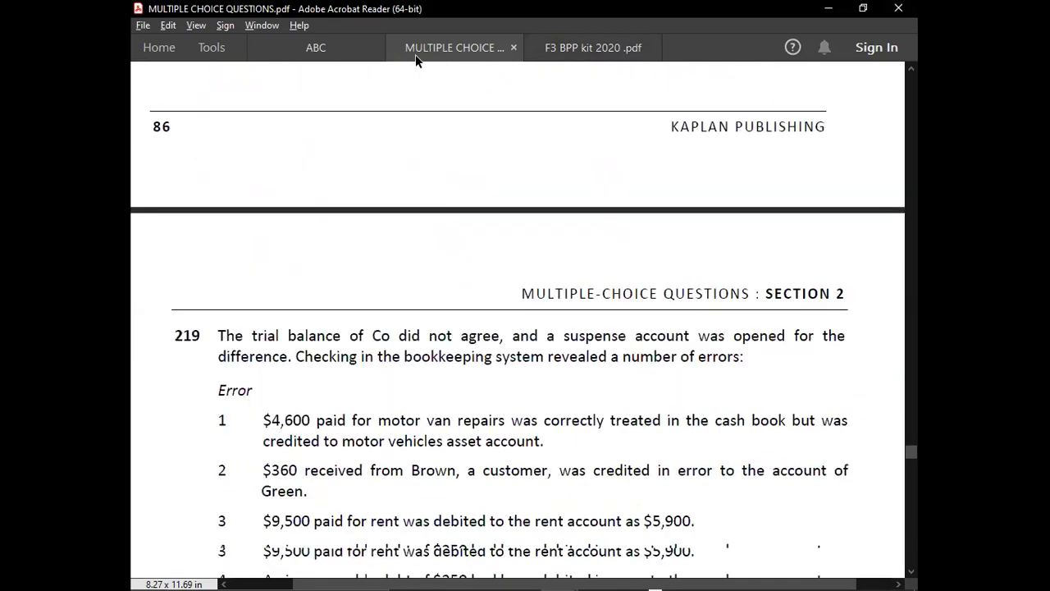
scroll(415, 54, down, 3)
scroll(415, 54, down, 3)
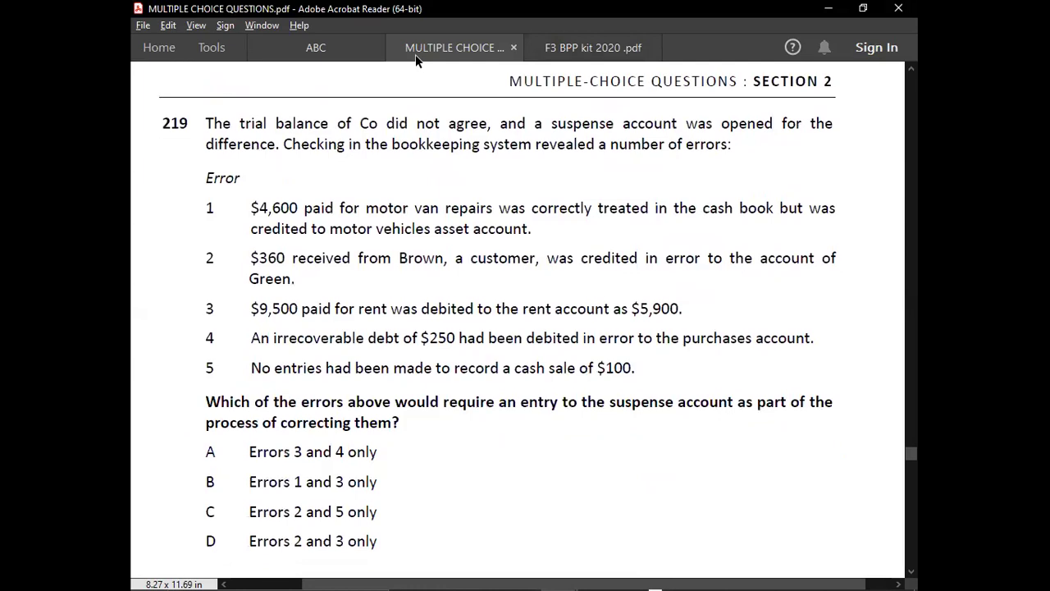
scroll(416, 54, down, 12)
scroll(415, 54, down, 7)
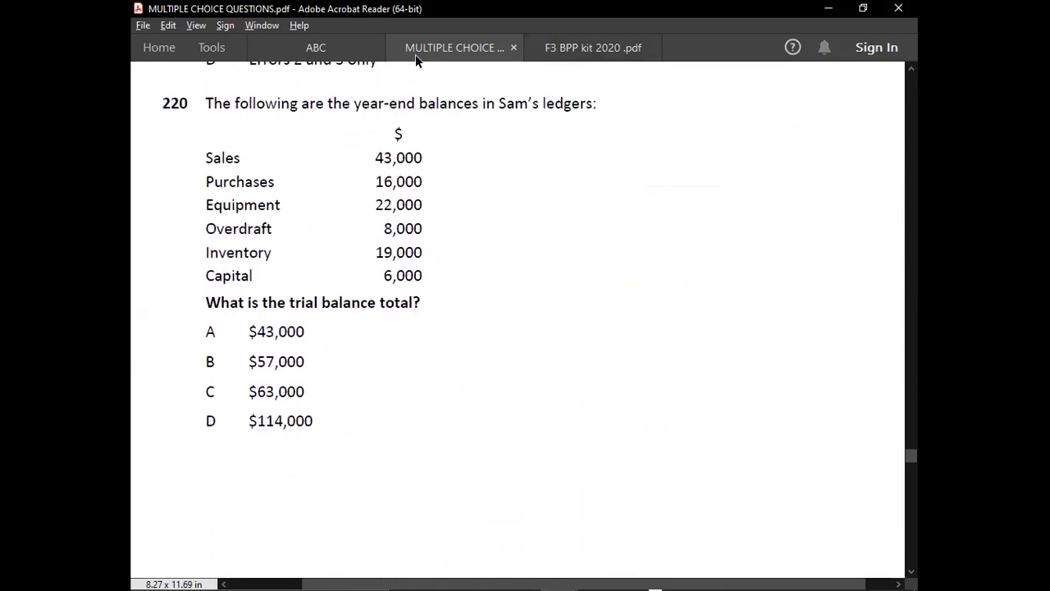
scroll(415, 54, down, 20)
scroll(415, 54, down, 8)
scroll(415, 54, down, 12)
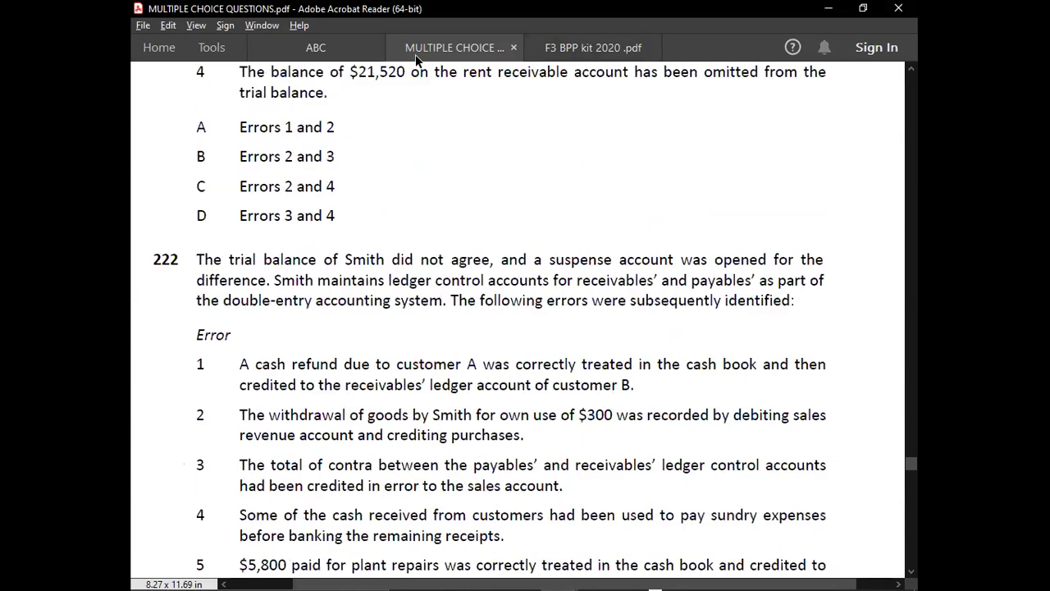
scroll(415, 54, down, 3)
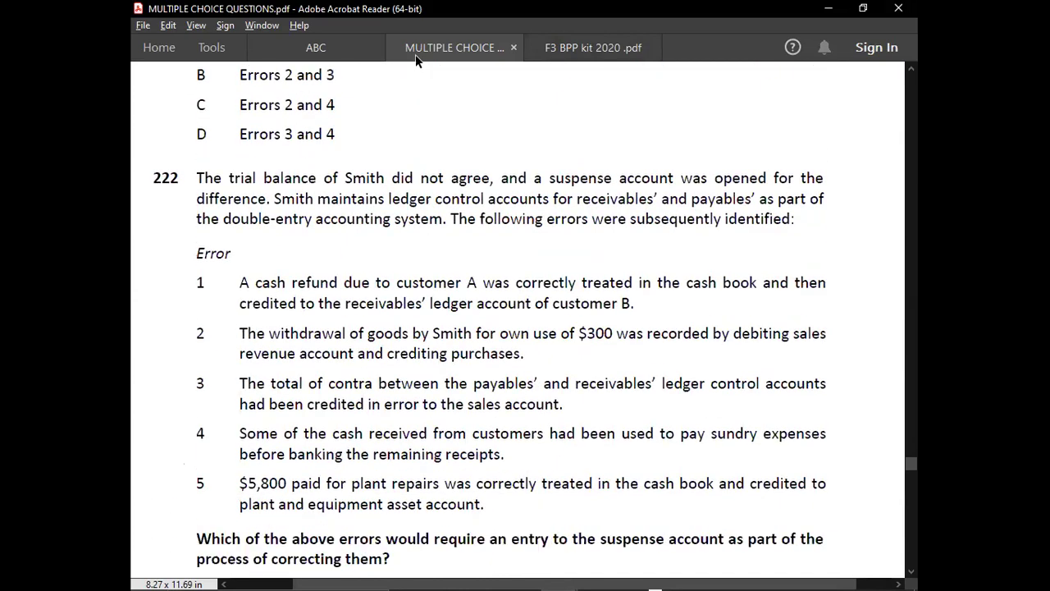
scroll(415, 54, down, 20)
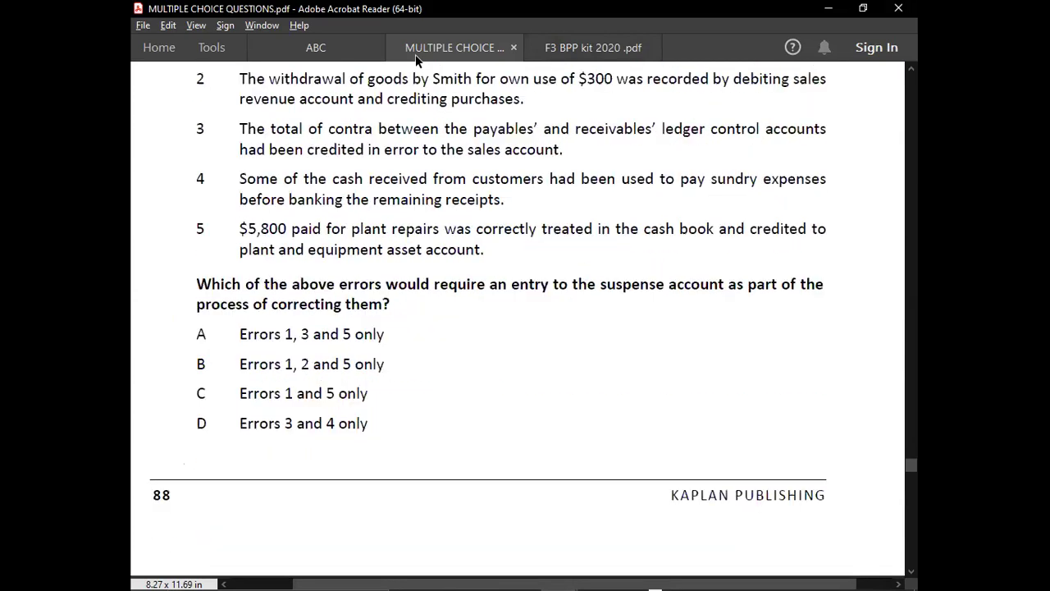
scroll(415, 54, down, 13)
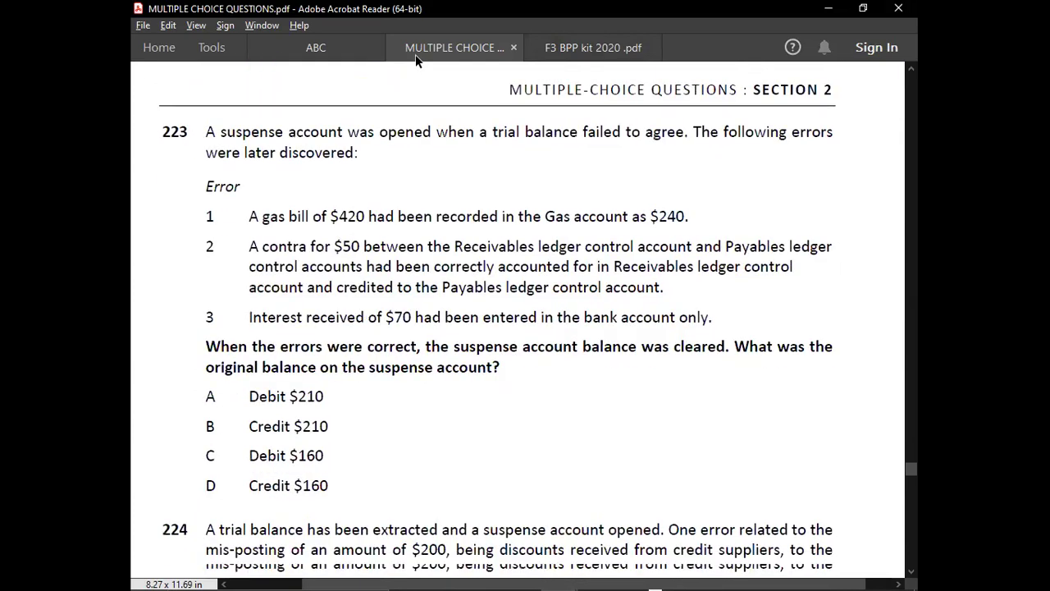
scroll(415, 54, down, 13)
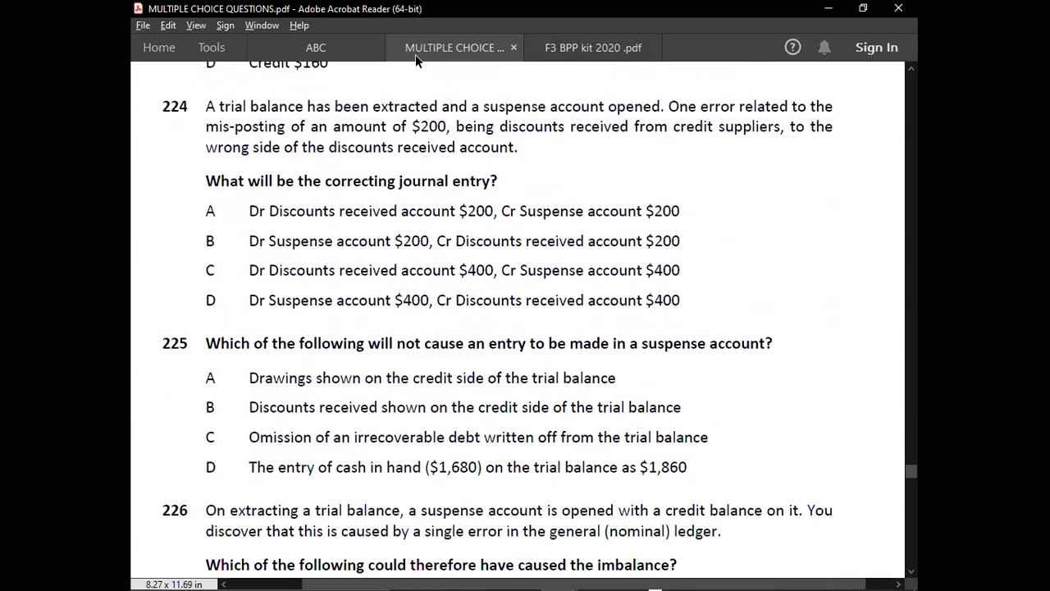
scroll(415, 54, down, 9)
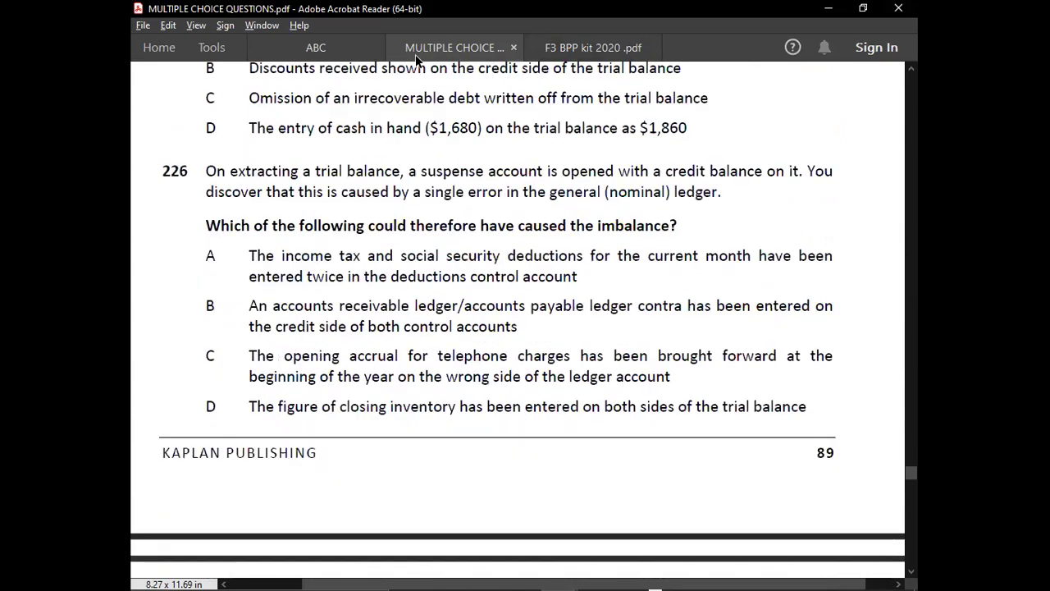
scroll(415, 54, down, 15)
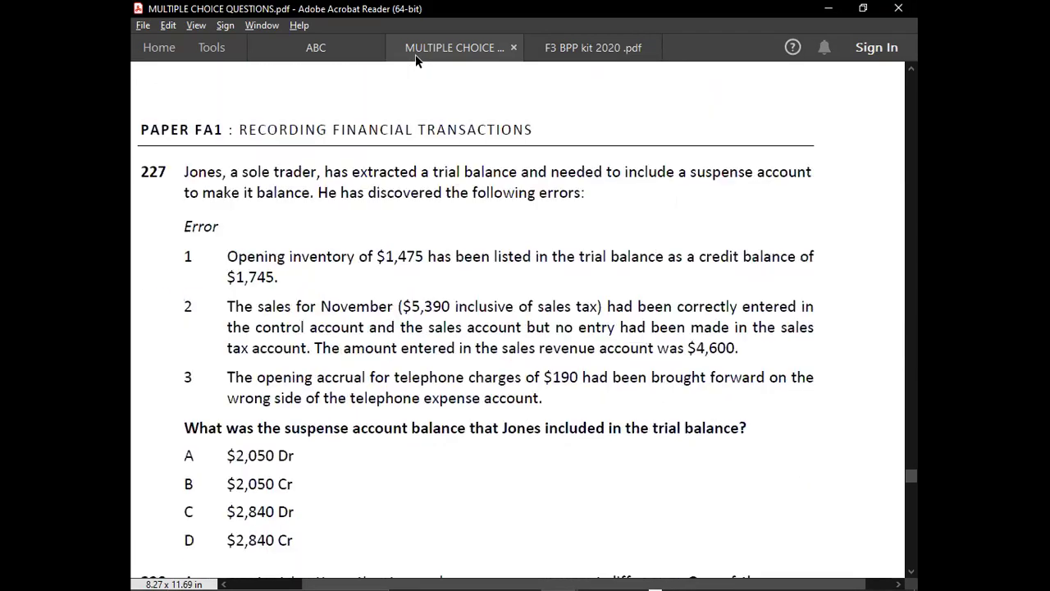
scroll(415, 54, down, 15)
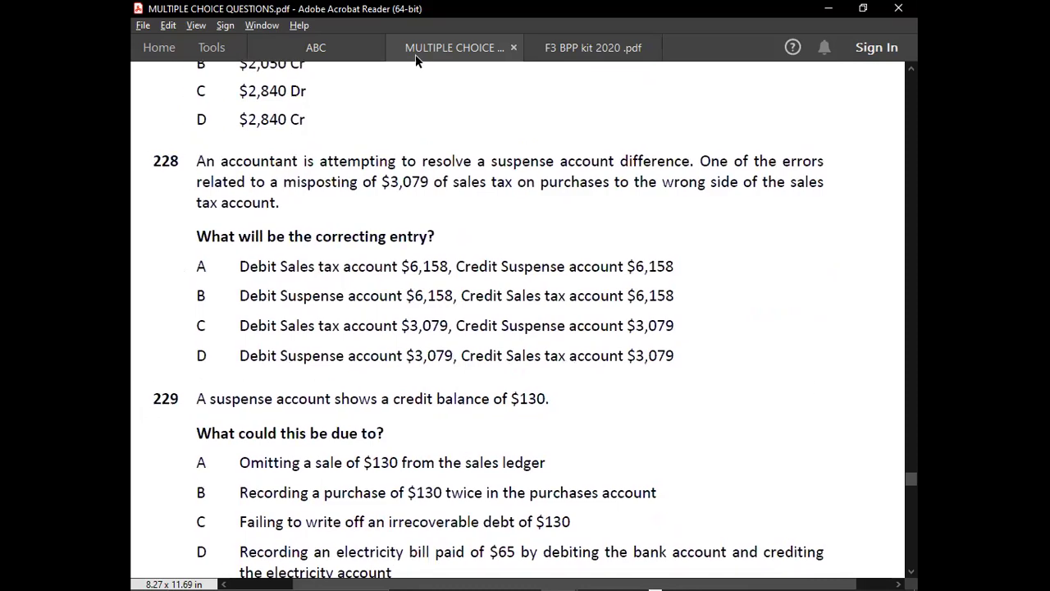
scroll(415, 55, down, 13)
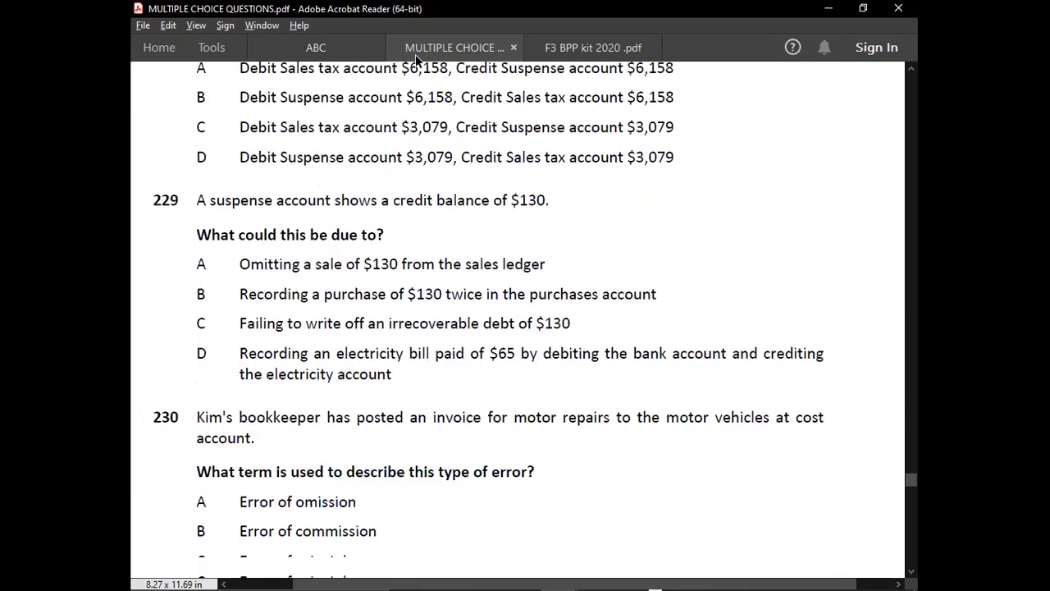
scroll(415, 54, down, 14)
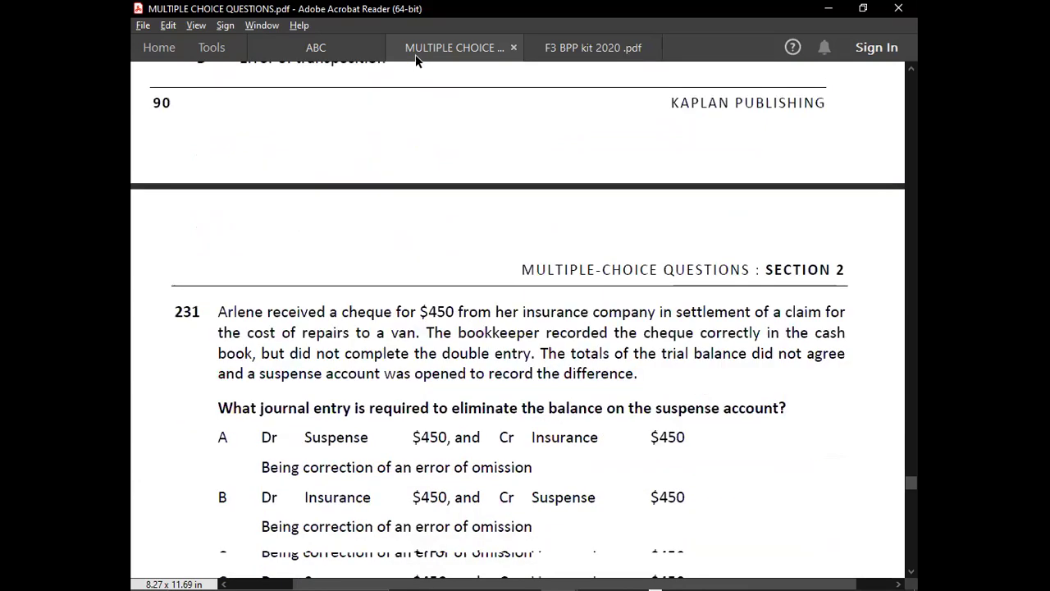
scroll(415, 54, down, 8)
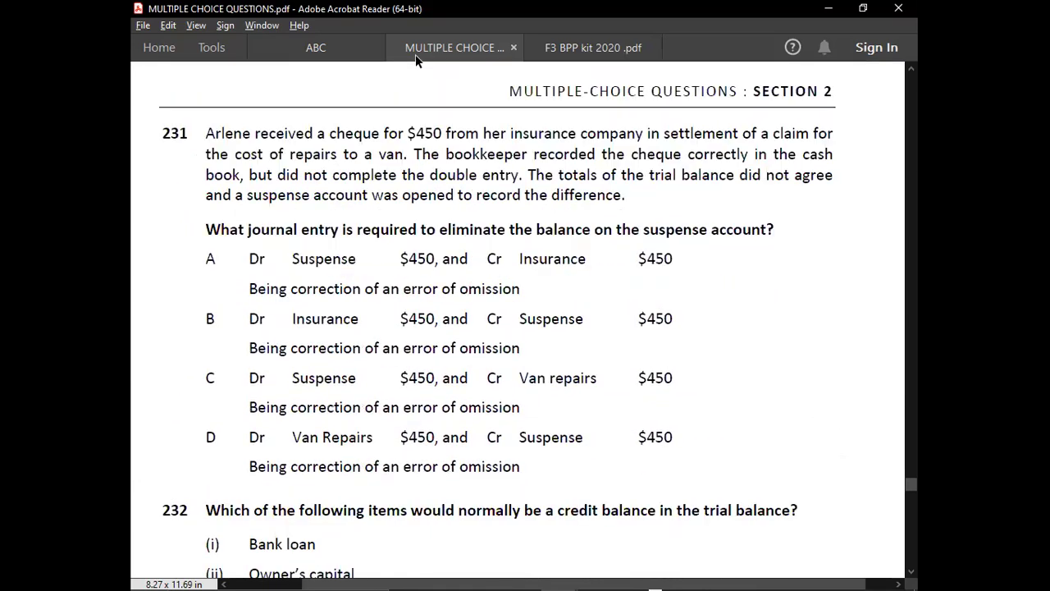
scroll(415, 55, down, 15)
scroll(415, 54, down, 7)
scroll(415, 54, down, 12)
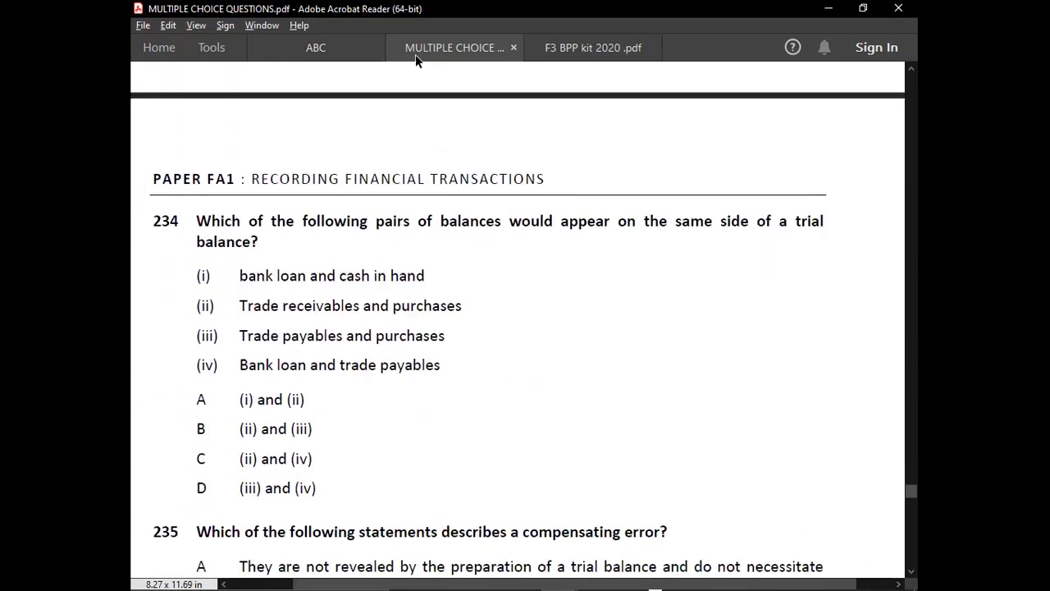
scroll(415, 54, down, 8)
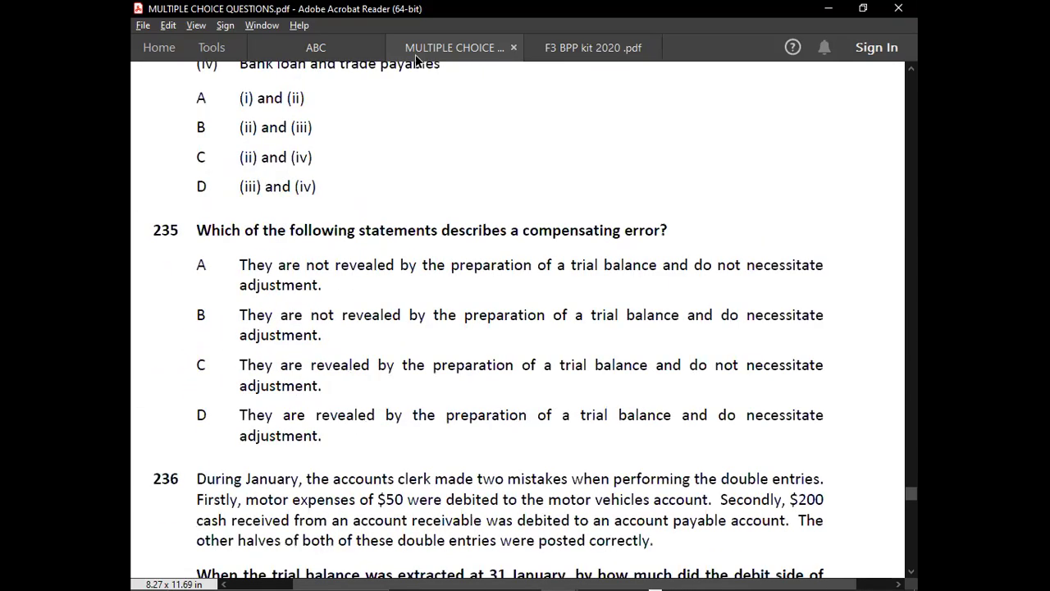
scroll(415, 60, down, 10)
scroll(415, 54, down, 3)
scroll(415, 54, down, 18)
scroll(415, 54, down, 10)
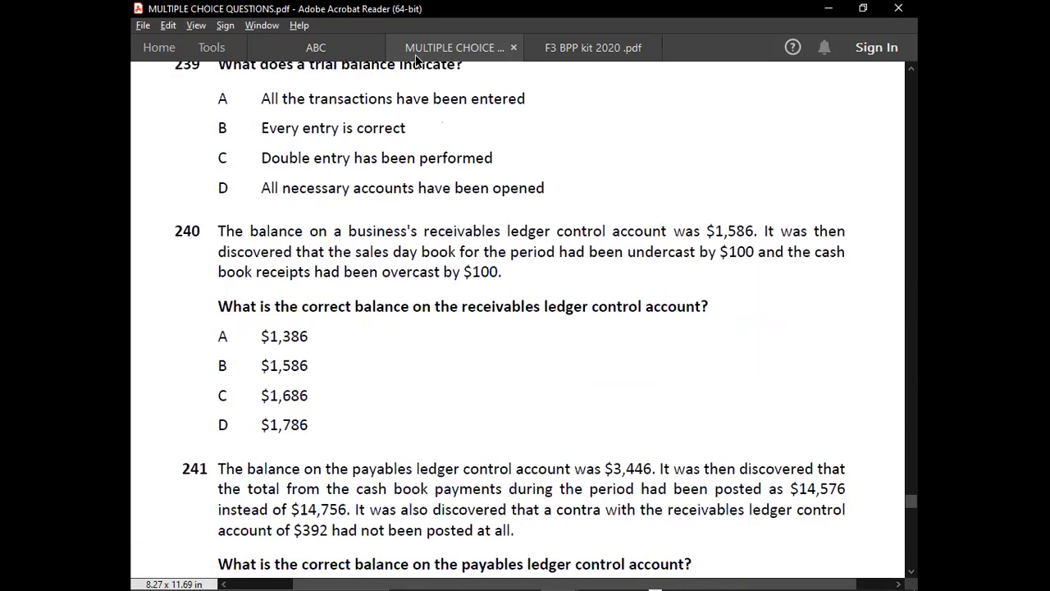
scroll(416, 57, down, 2)
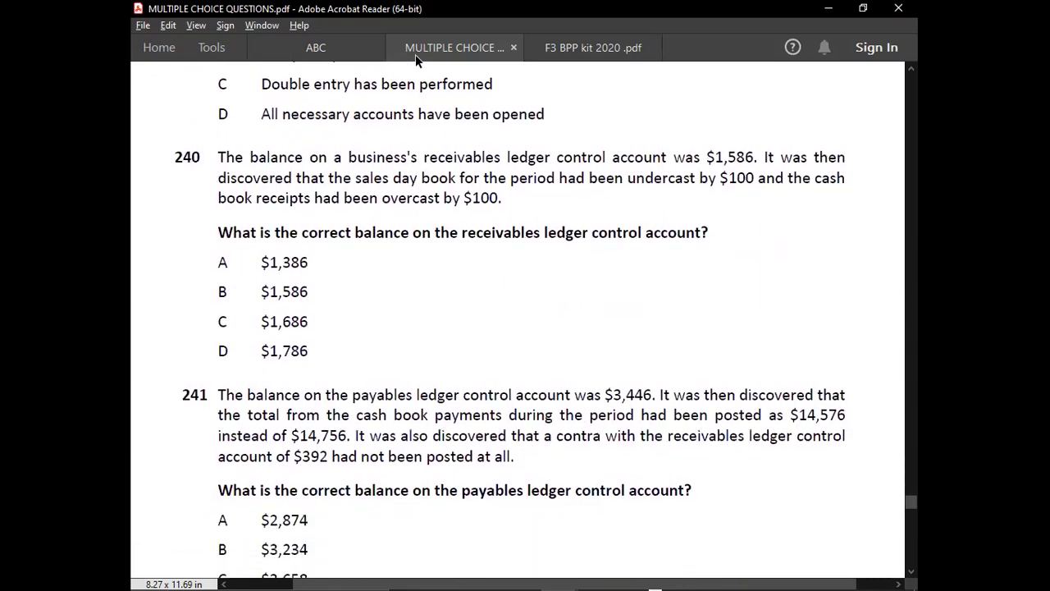
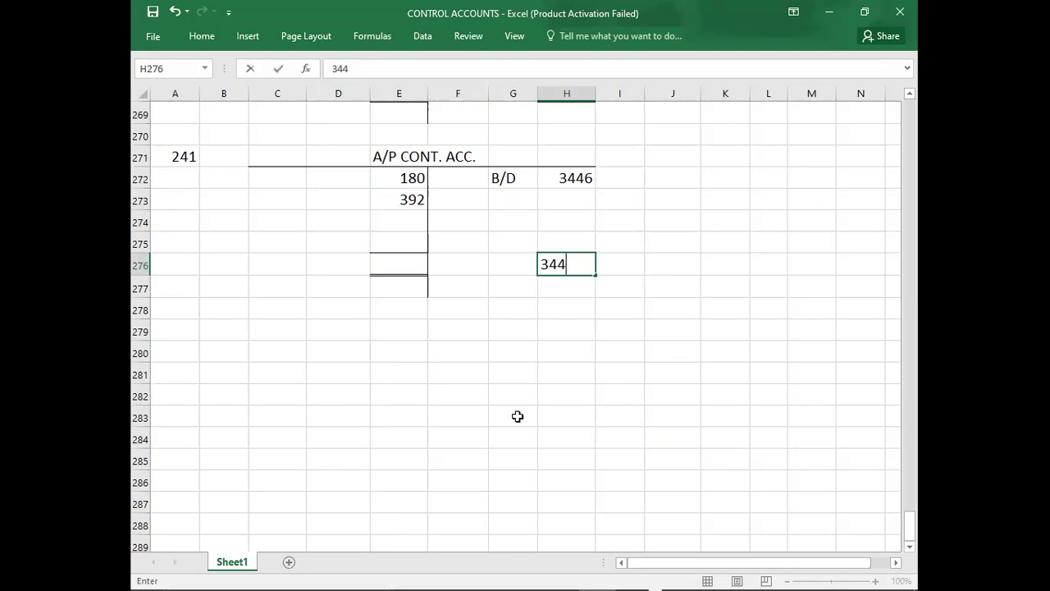
Enter 3446 as the total on both sides of question 241's A/P control account, in H276 and E276.
key(Left)
key(Left)
key(Left)
text(3446)
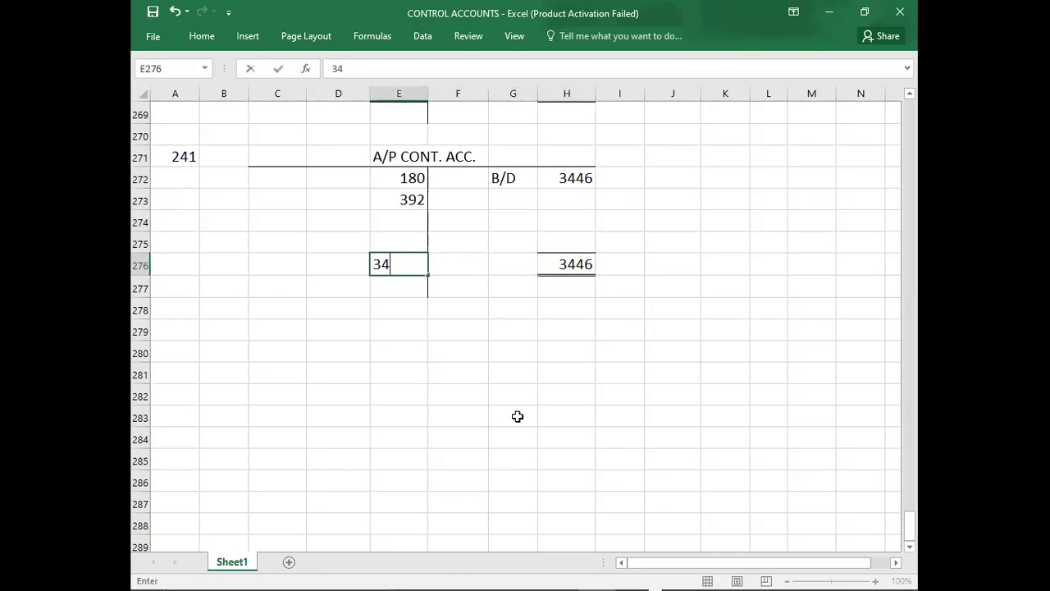
Balance the A/P control account with C/D in D275 and 2874 in E275.
key(Up)
key(Left)
text(C/D)
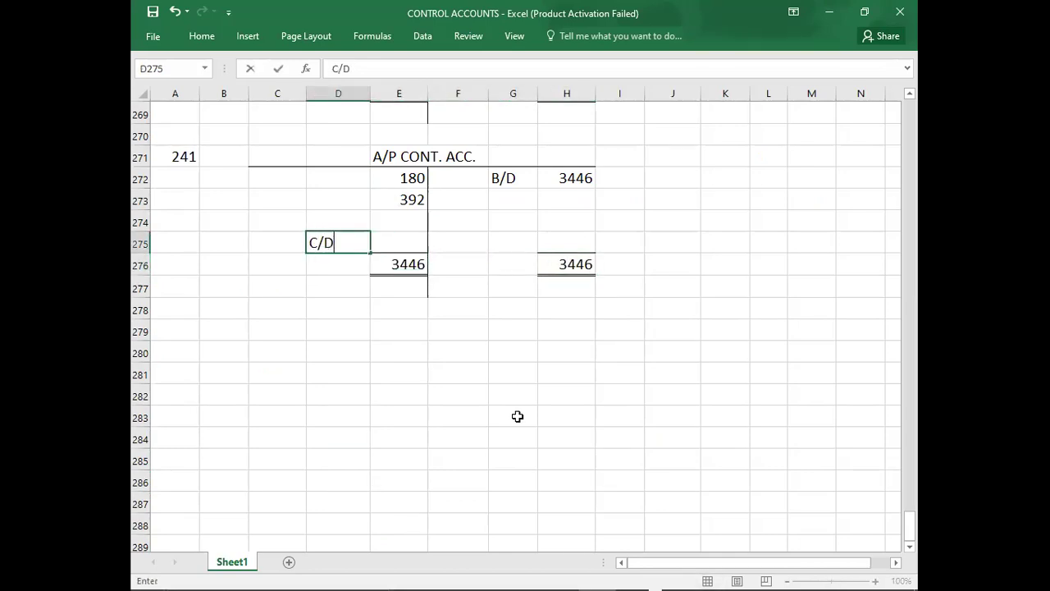
key(Right)
text(2874)
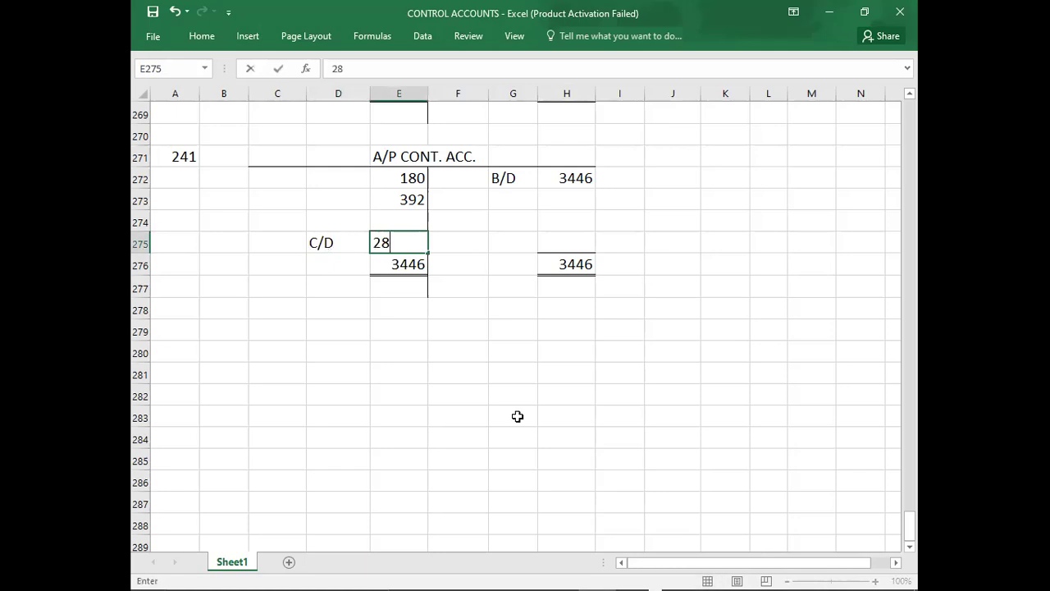
key(Down)
key(Left)
key(Down)
key(Down)
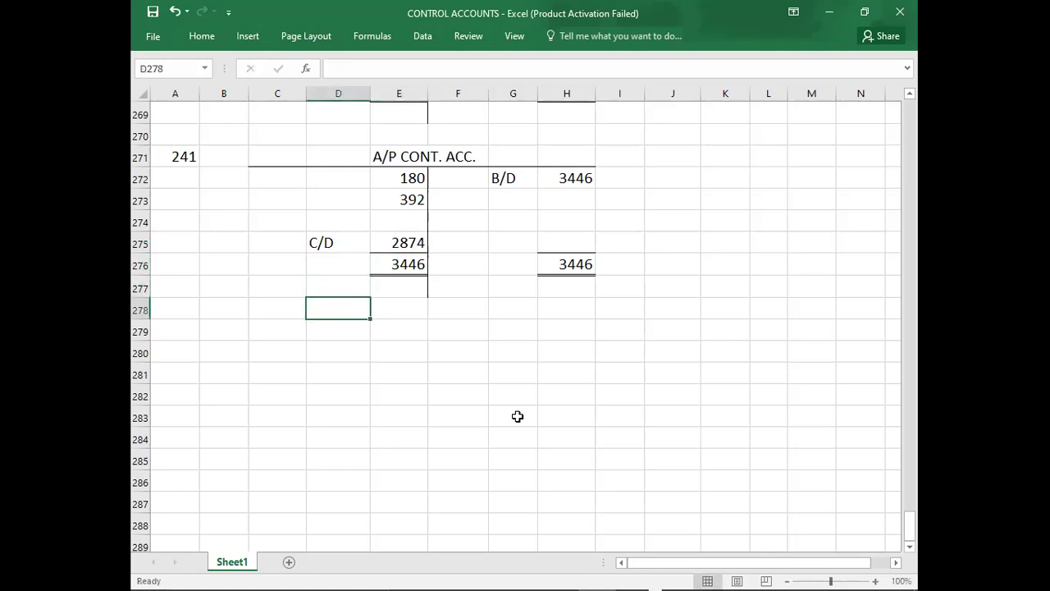
Check question 241's answer options in the PDF and enter A as its answer in A272.
key(alt+Tab)
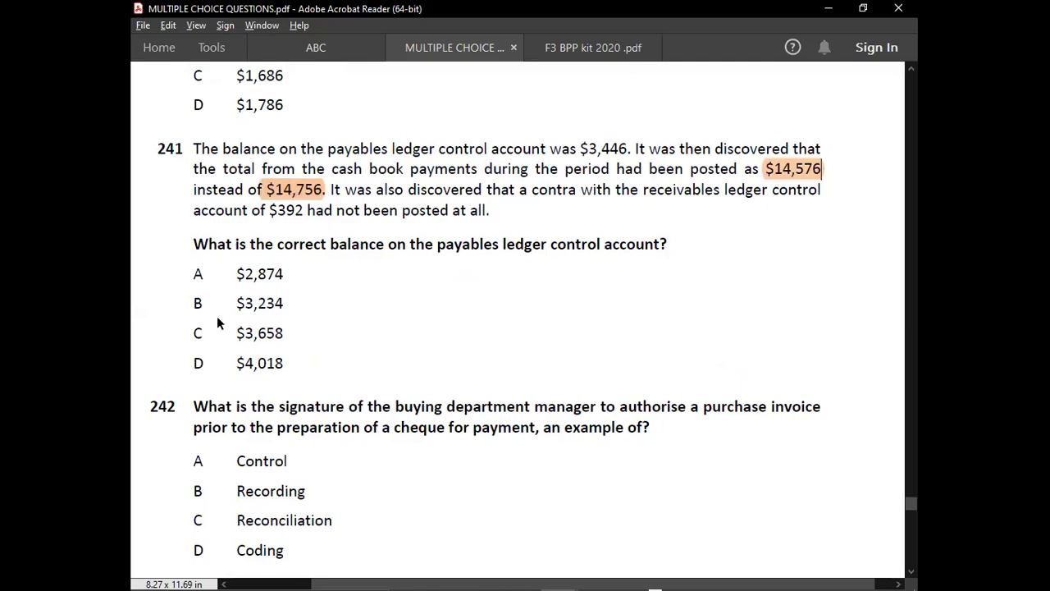
key(alt+Tab)
key(Up)
key(Up)
key(Up)
key(Up)
key(Up)
key(Up)
key(Up)
key(Left)
key(Left)
key(Left)
key(Down)
text(A)
key(Return)
Look up question 244 in the PDF and enter its number in A280.
key(Down)
key(Down)
key(Down)
key(Down)
key(Down)
key(Down)
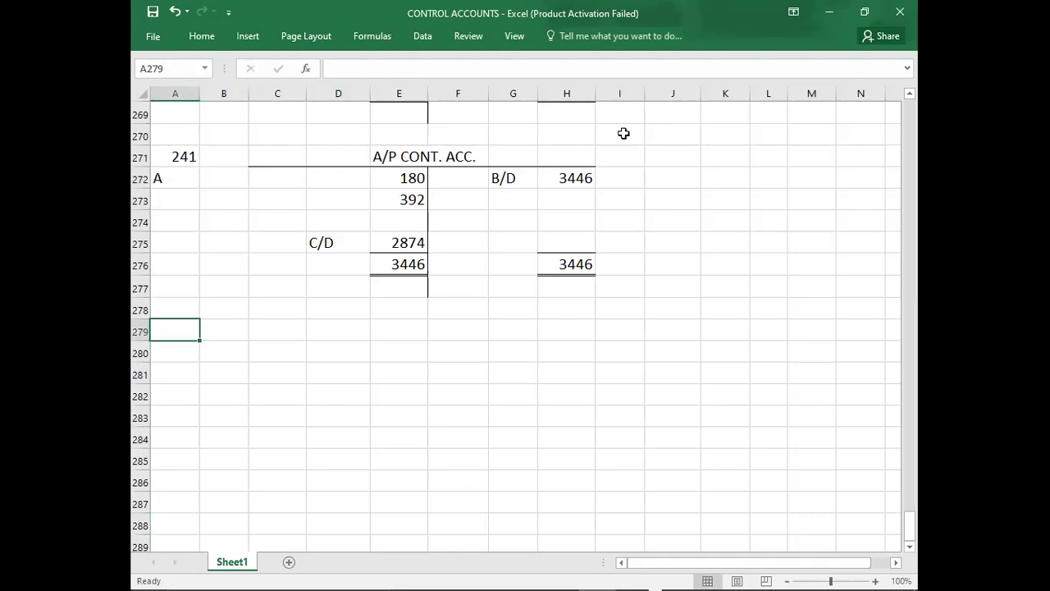
key(alt+Tab)
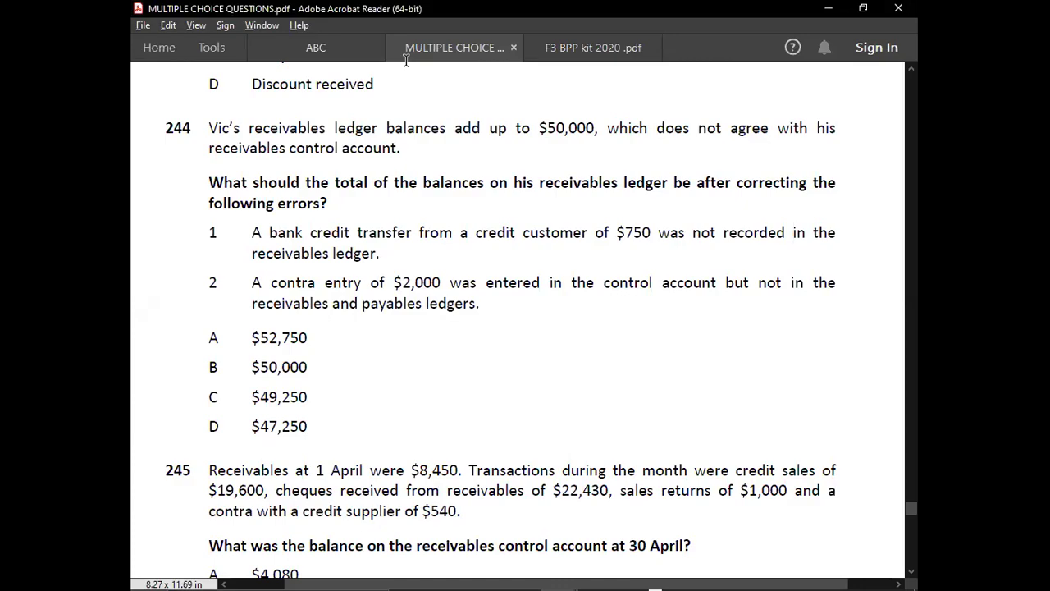
key(alt+Tab)
key(Tab)
key(Down)
key(alt+Tab)
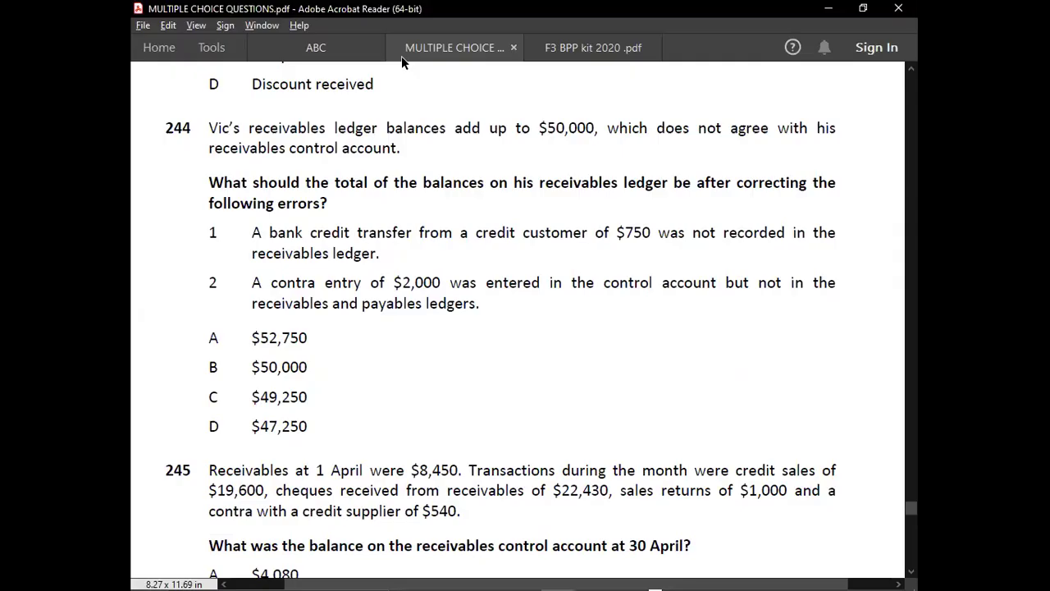
key(alt+Tab)
text(244)
key(Tab)
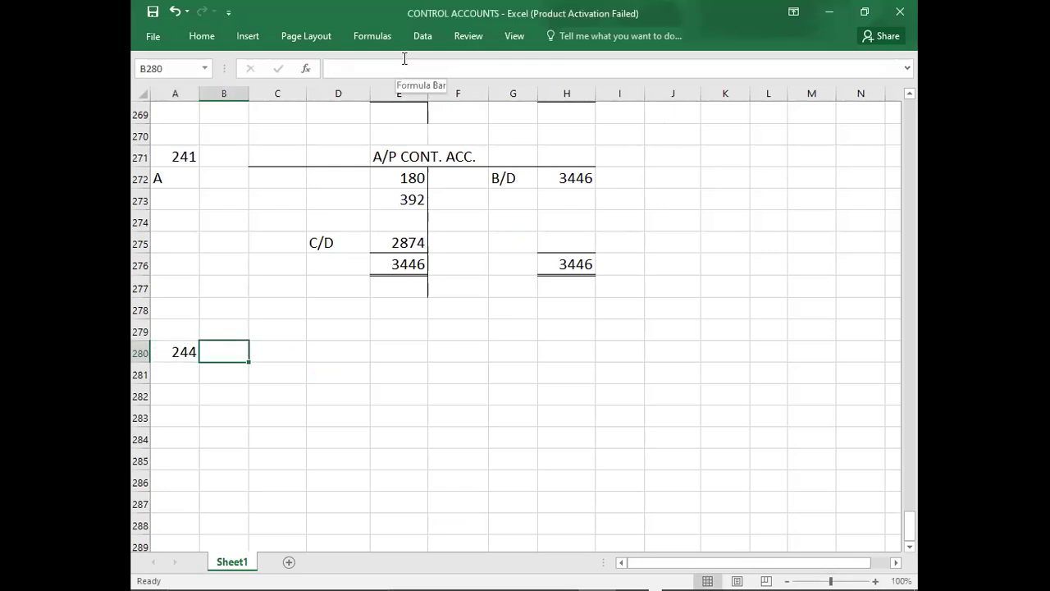
Enter the label BALANCE AS PER RECEIVABLE LEDGER in C280 and its amount 50000 in H280.
key(Tab)
text(BALANCE)
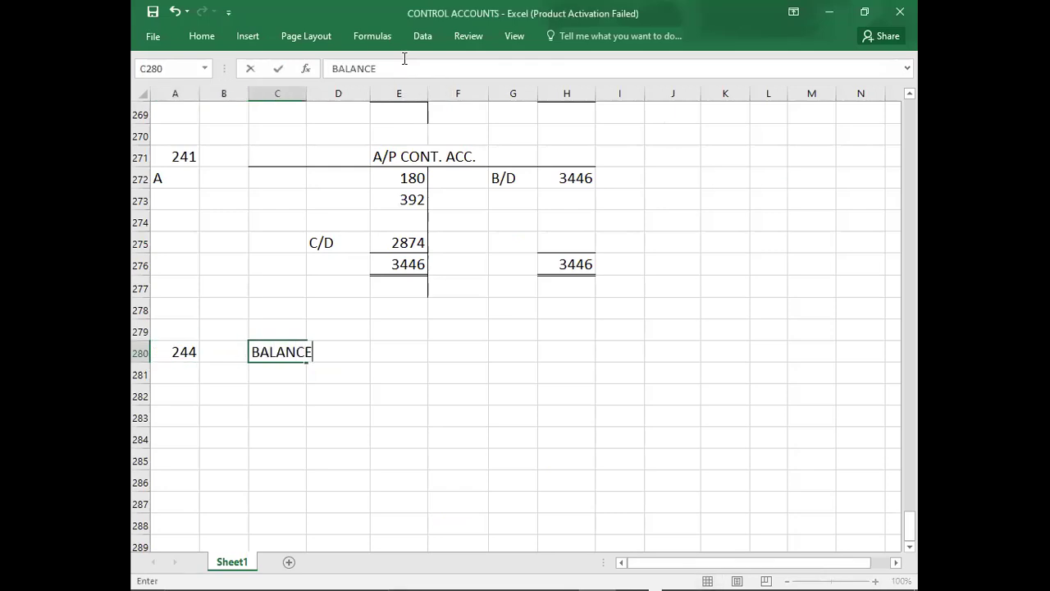
text( AS PER RECEIVABLE LEDGER)
key(Right)
key(Right)
key(Right)
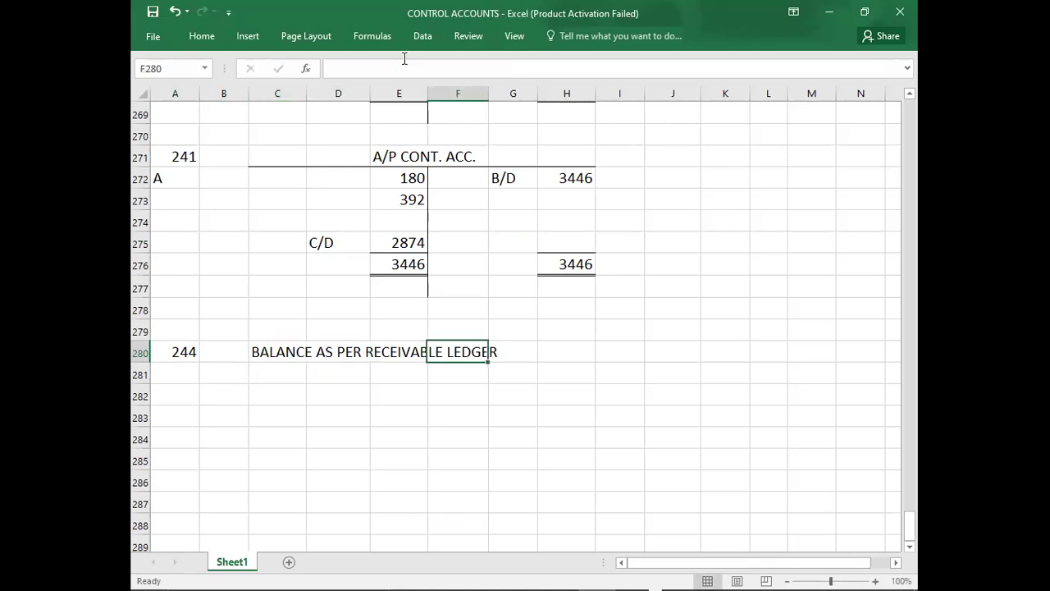
key(Right)
key(Right)
text(50000)
key(ctrl+Return)
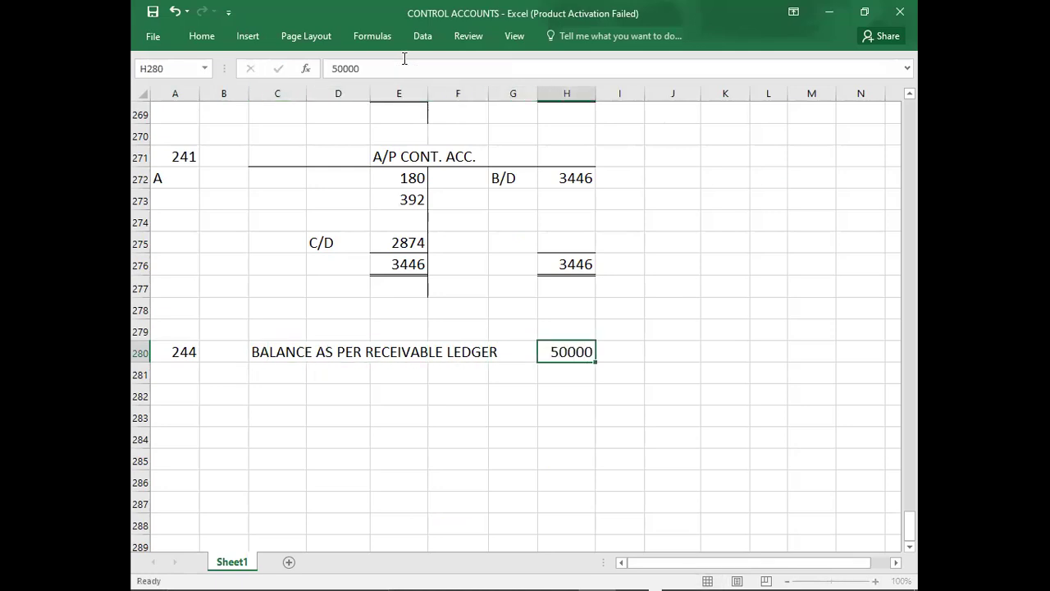
Read question 244's first error in the PDF and enter its adjustment of -750 in H281.
key(Home)
key(Down)
key(Down)
key(Down)
key(Down)
key(Down)
key(Down)
key(Down)
key(Down)
key(Down)
key(Down)
key(Down)
key(Down)
key(Down)
key(Down)
key(Down)
key(Down)
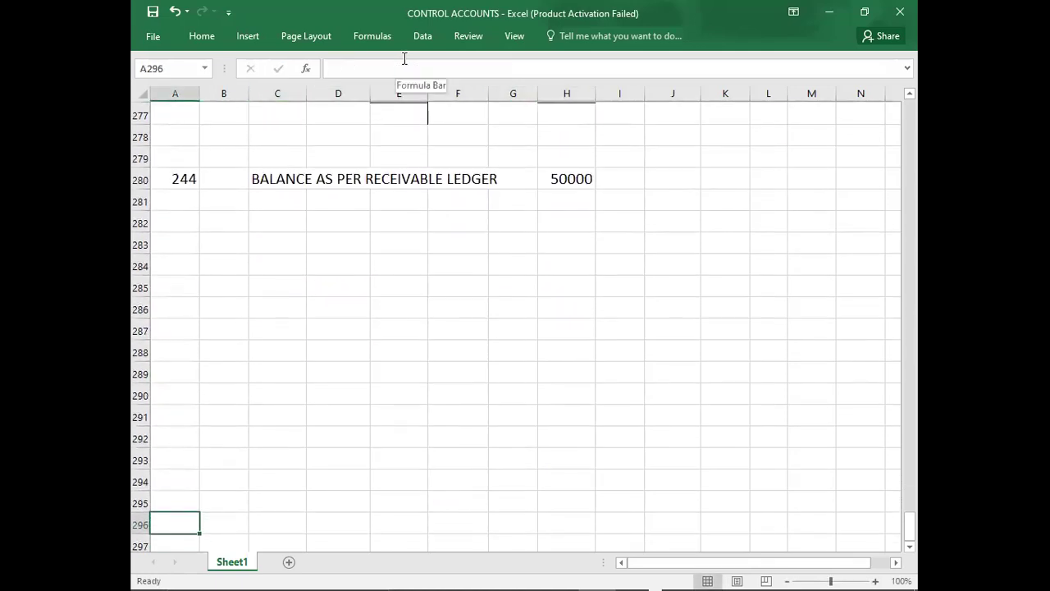
click(551, 203)
key(alt+Tab)
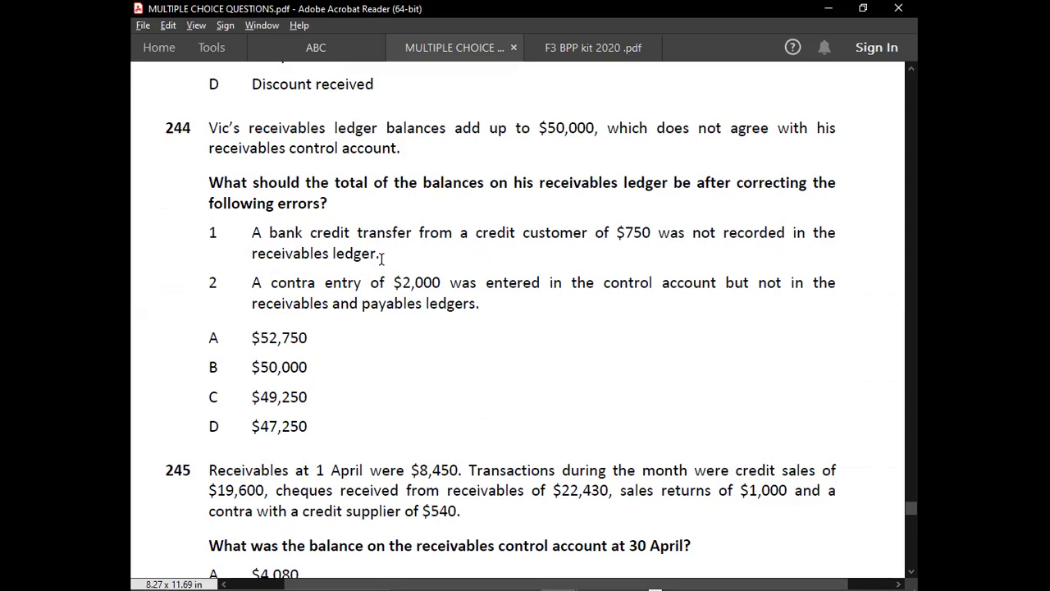
key(alt+Tab)
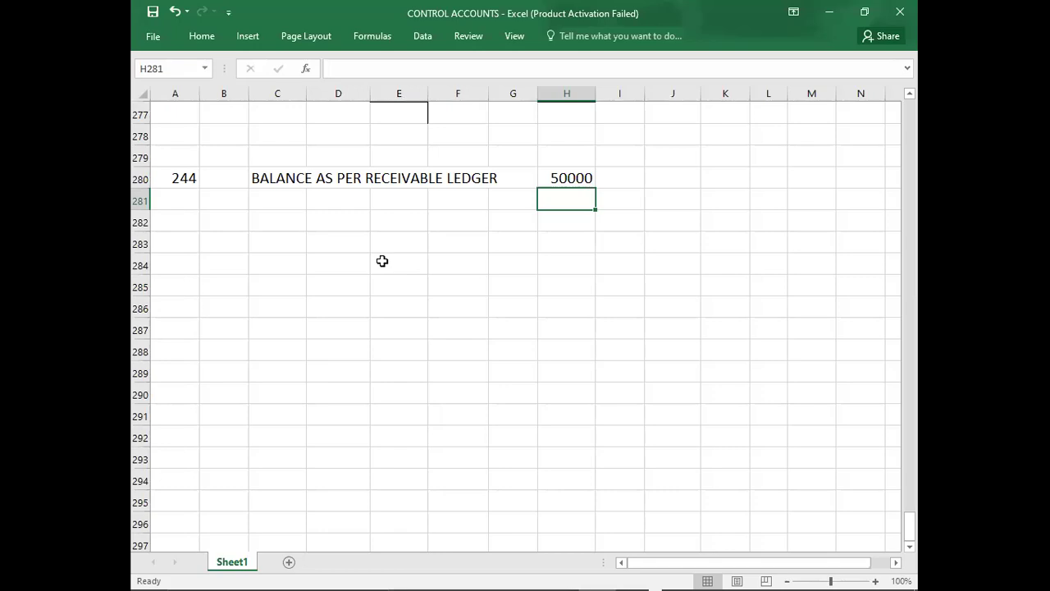
text(-750)
key(Return)
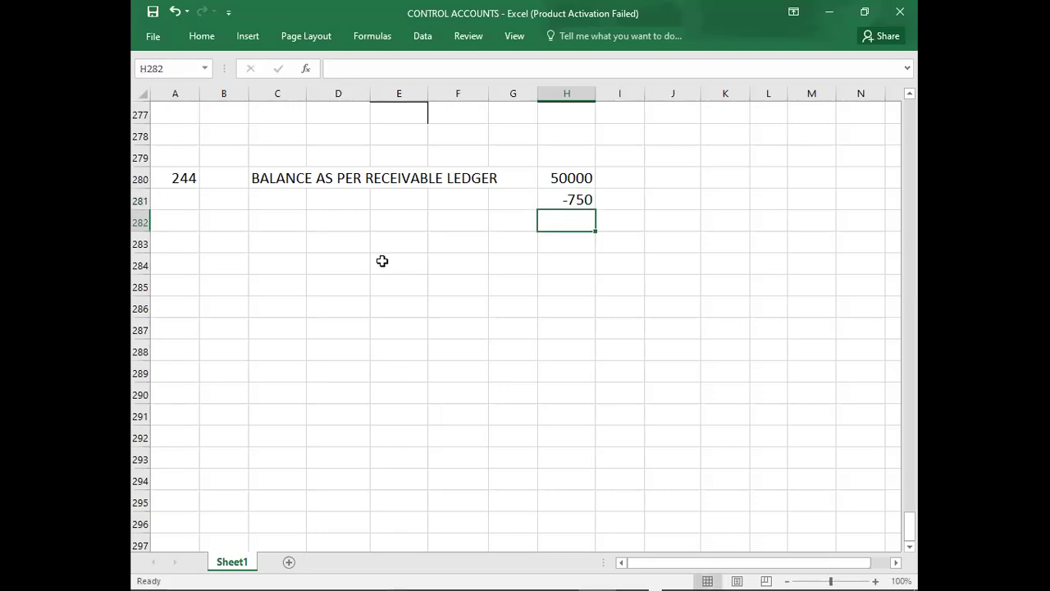
Read question 244's contra error in the PDF and enter its adjustment of -2000 in H282.
key(alt+Tab)
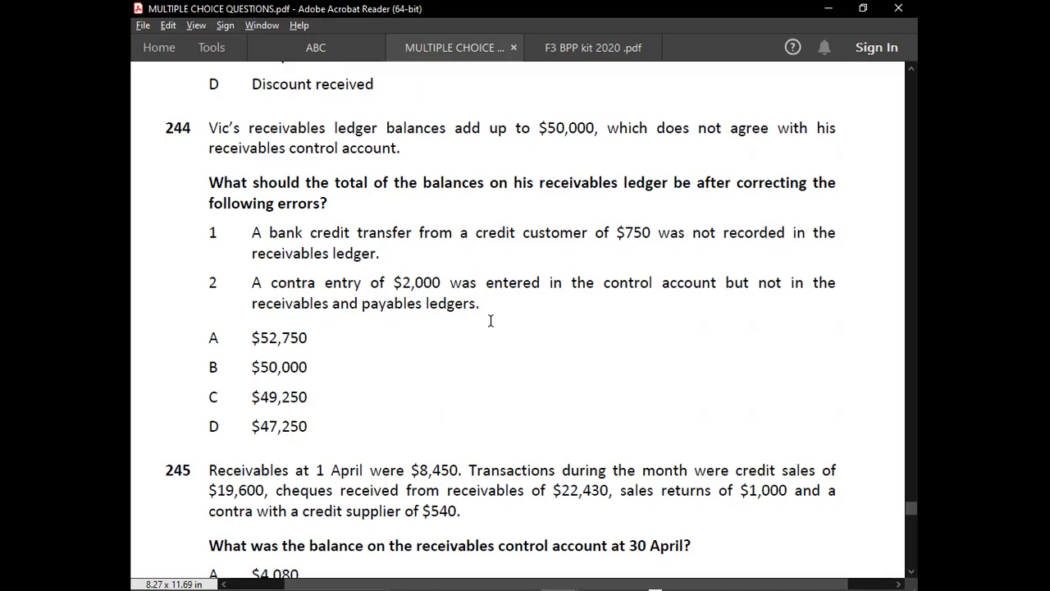
key(alt+Tab)
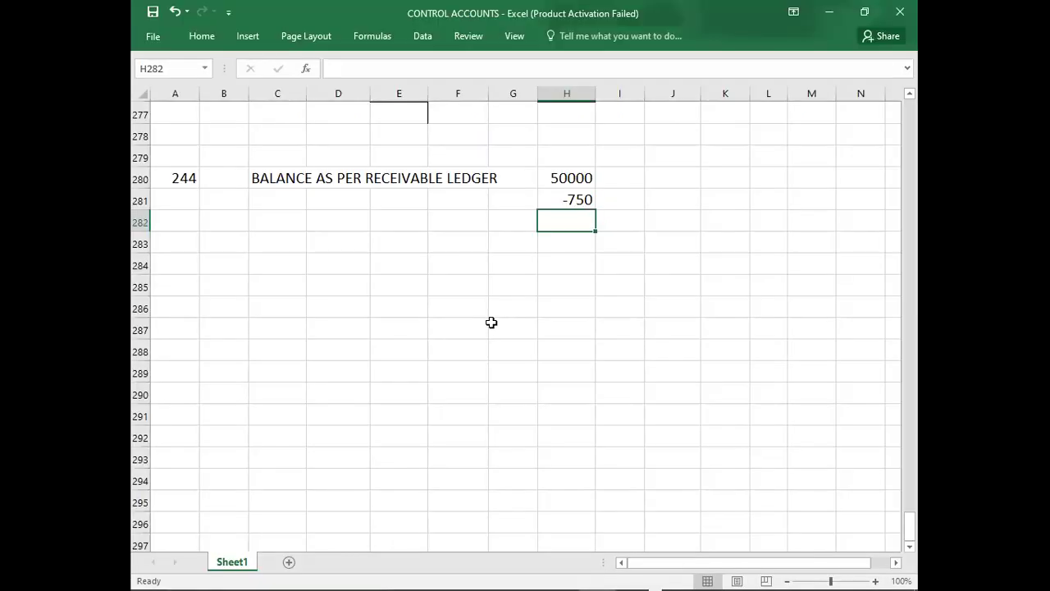
text(-20000)
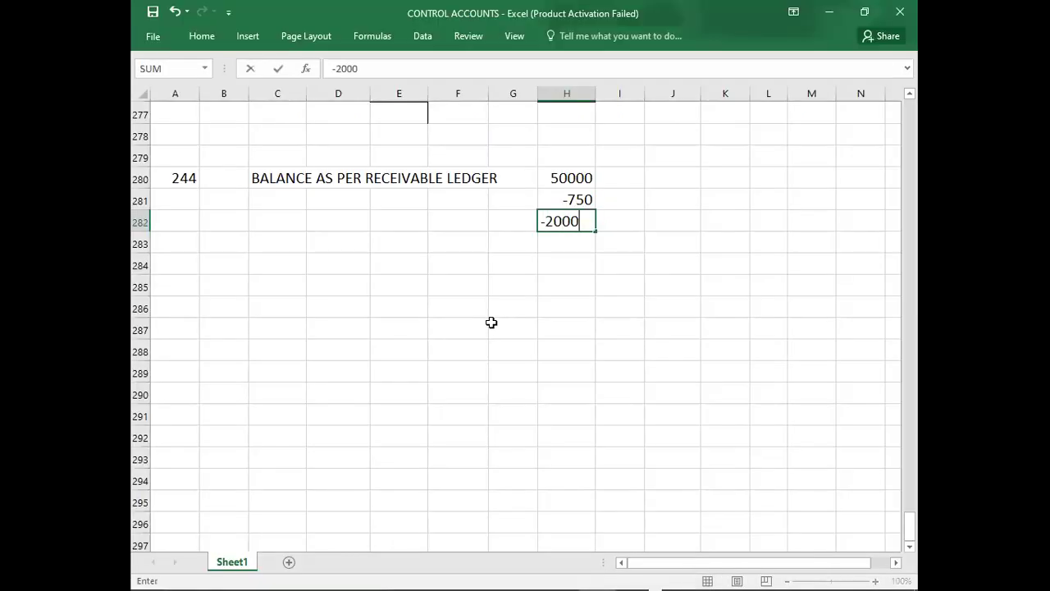
key(Return)
key(Up)
text(-2000)
key(Return)
Enter the corrected ledger total 47250 in H283 and give it a top and double bottom border.
key(Up)
key(Up)
key(Up)
key(shift+Down)
key(shift+Down)
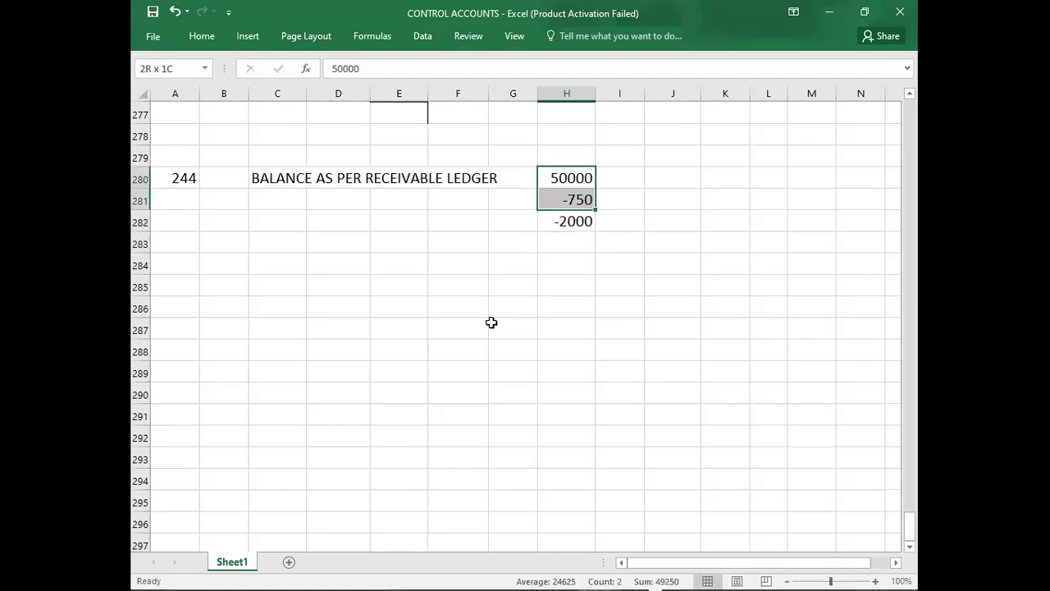
key(Down)
key(Down)
key(Down)
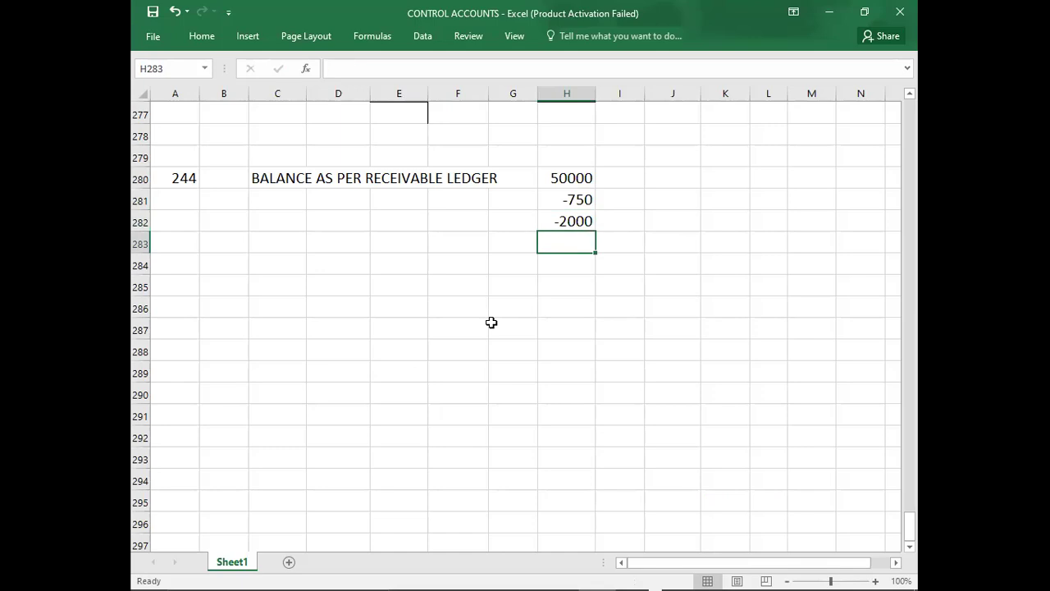
text(47250)
key(ctrl+Return)
click(201, 39)
click(288, 86)
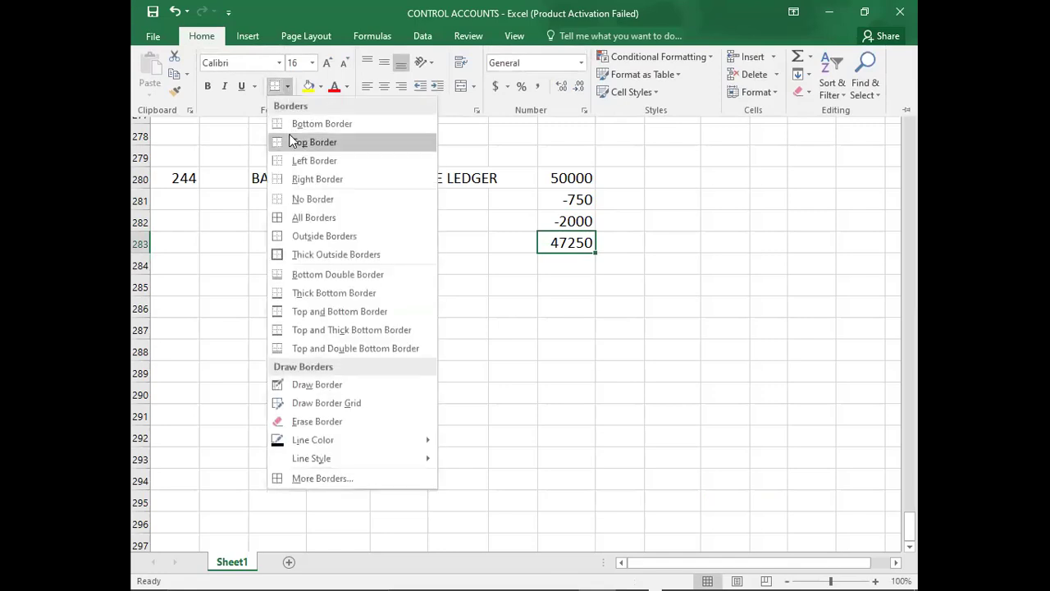
click(277, 345)
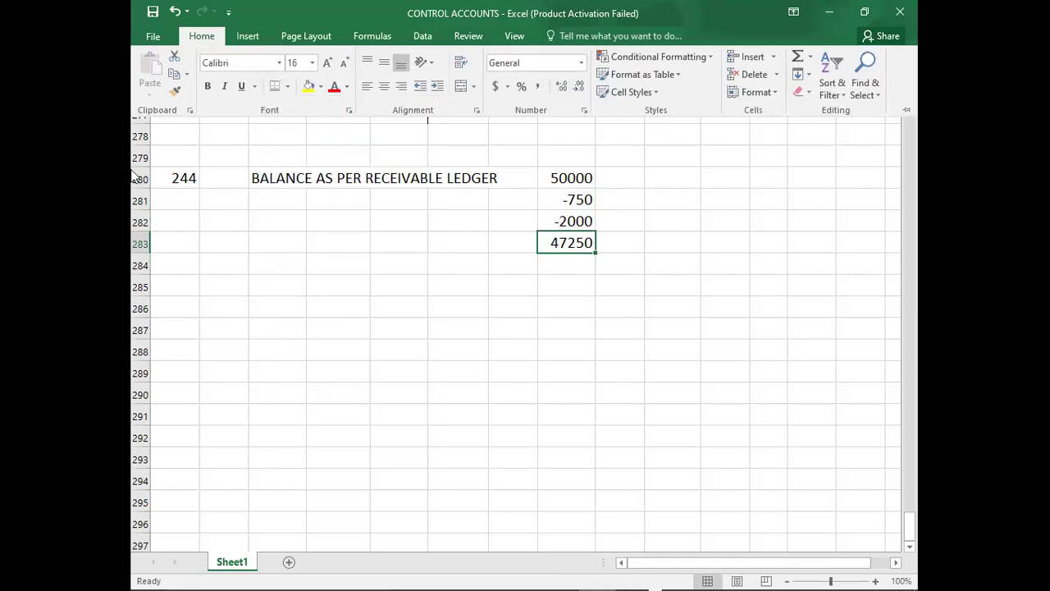
Enter D as question 244's answer in A281 and check it against the options in the PDF.
click(172, 195)
text(D)
key(Return)
key(Return)
key(Return)
key(Return)
key(Return)
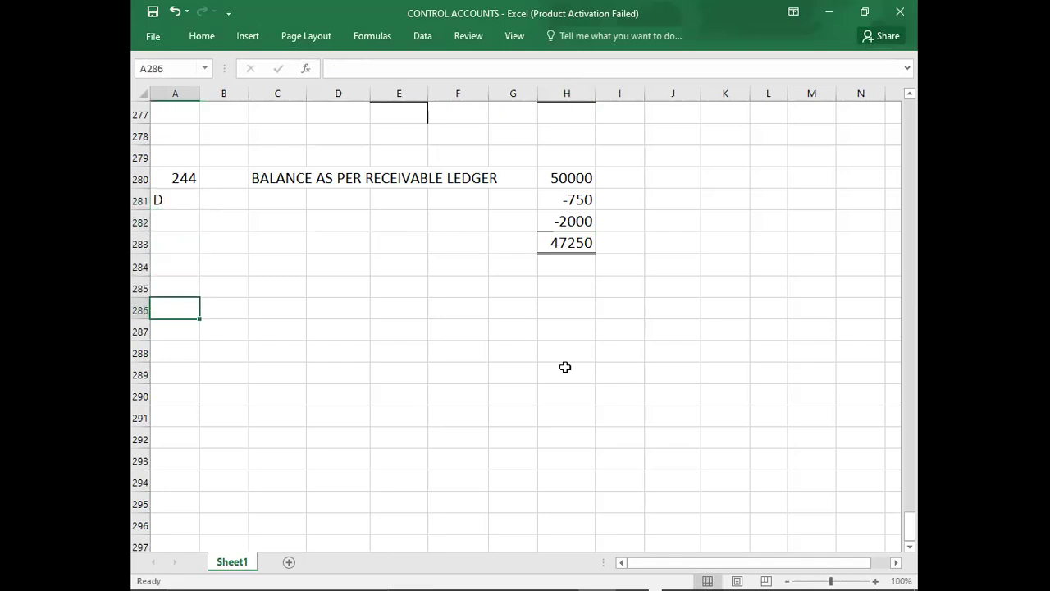
key(alt+Tab)
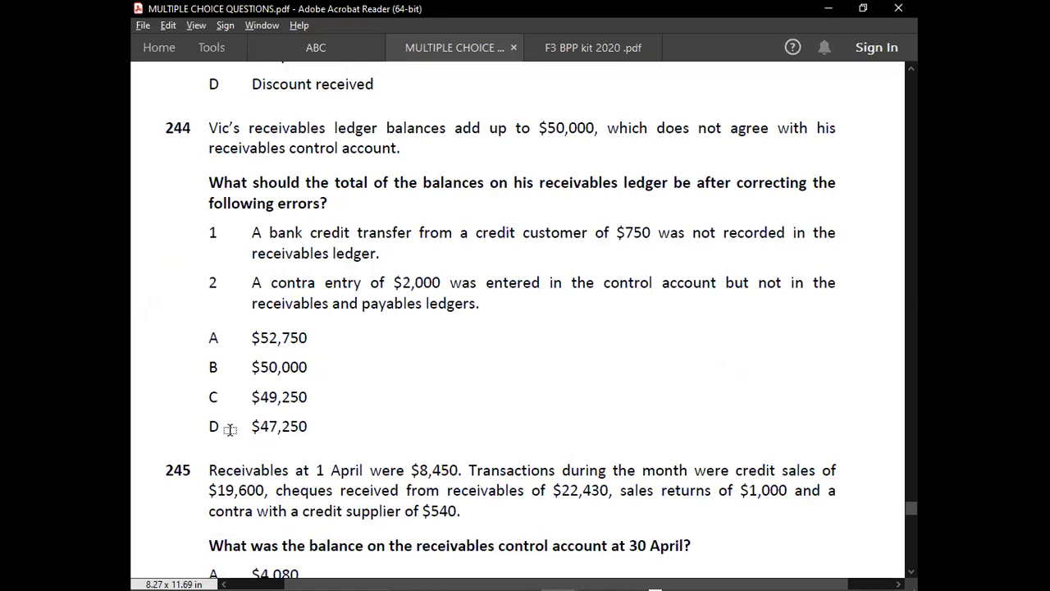
key(alt+Tab)
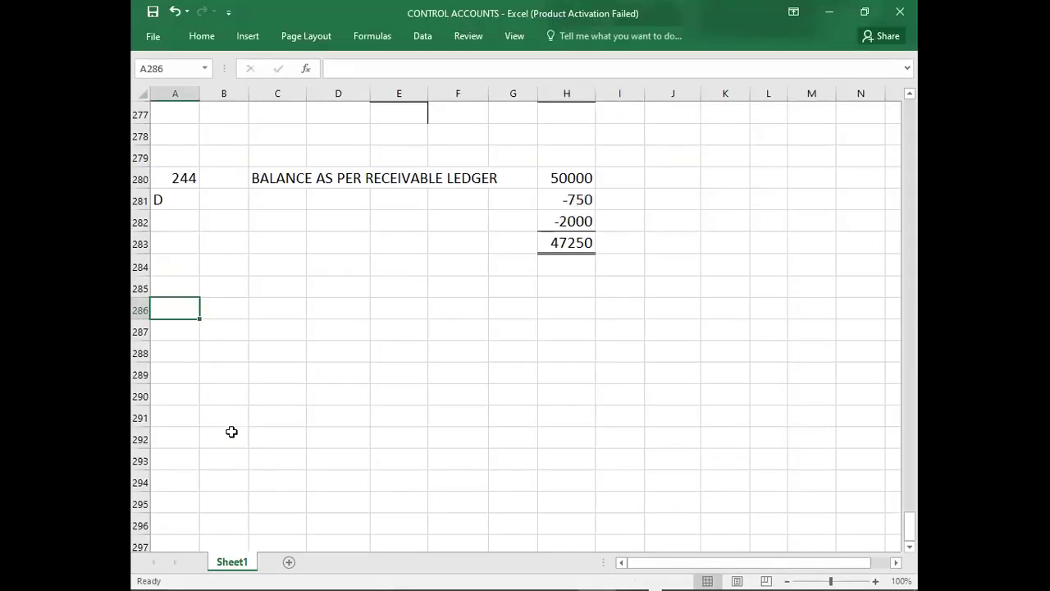
Find question 245 in the PDF and enter its number in A286.
key(alt+Tab)
scroll(231, 430, down, 1)
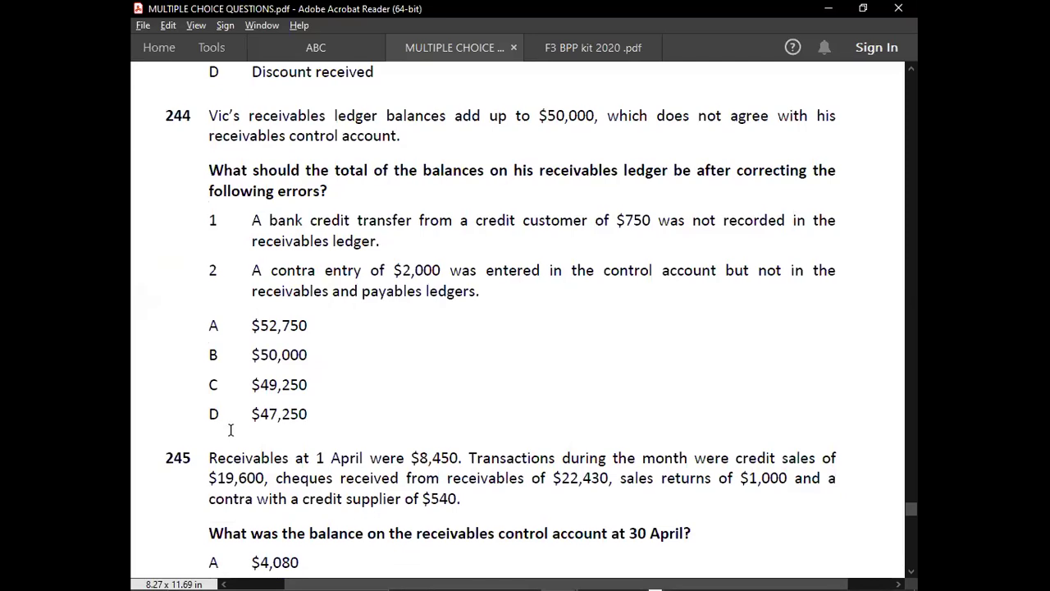
scroll(231, 430, down, 8)
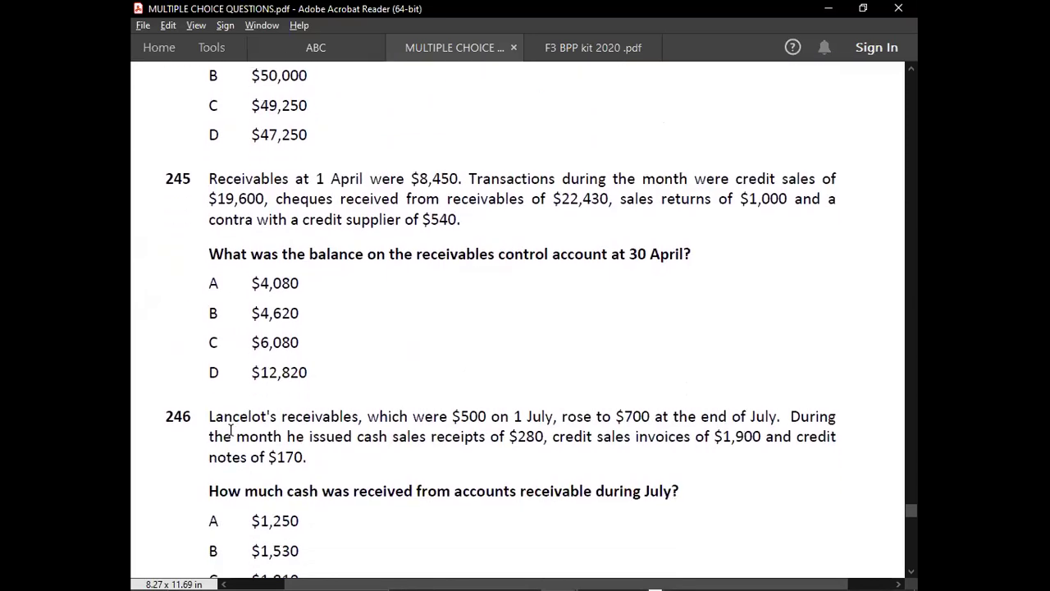
scroll(230, 429, down, 1)
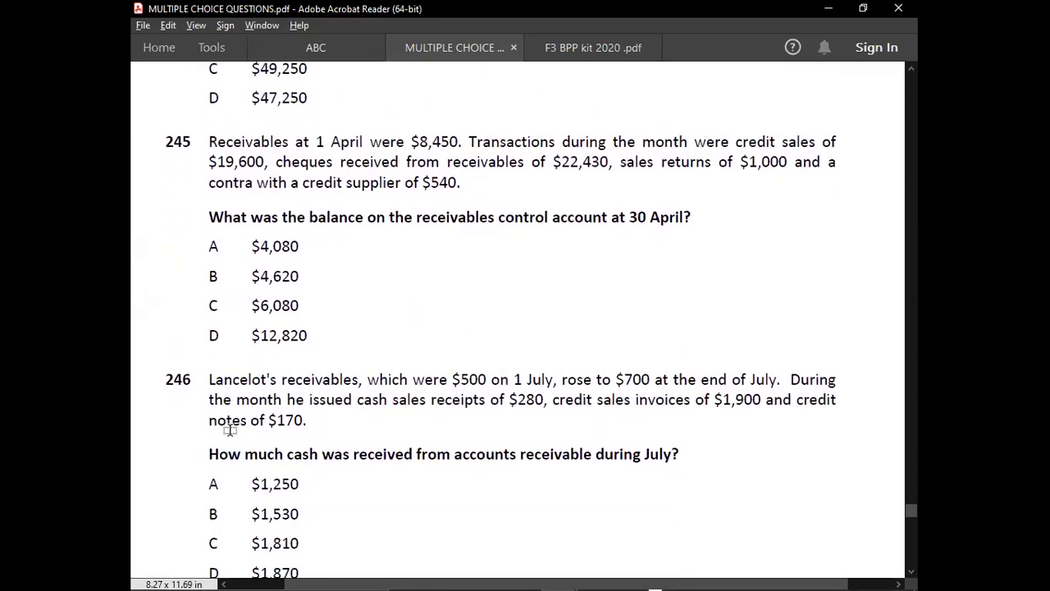
key(alt+Tab)
text(245)
key(Return)
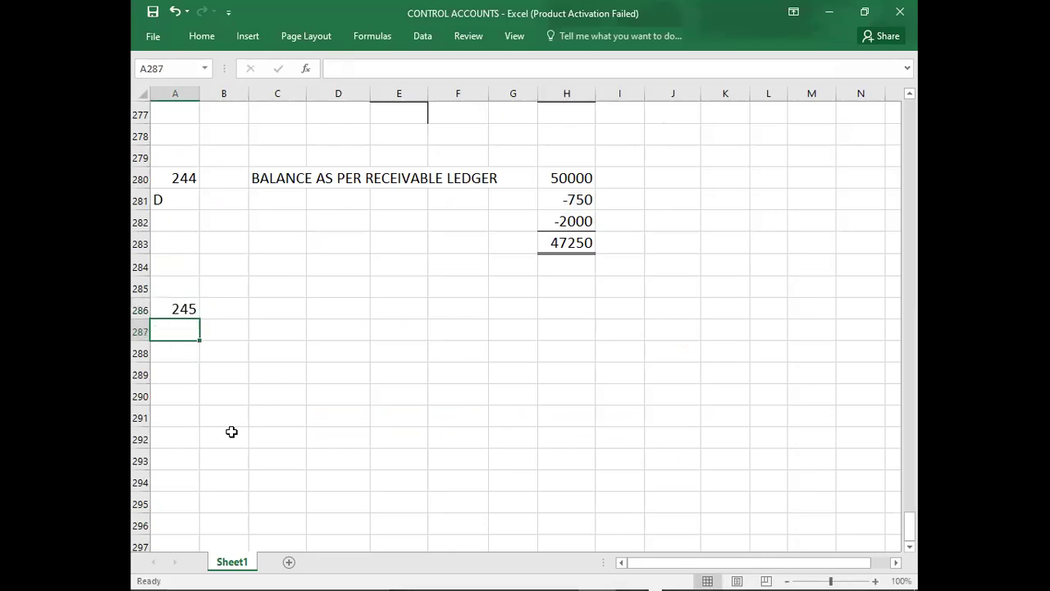
Copy question 241's T-account from C271:H277 to C286 for question 245 and clear the pasted labels and amounts.
key(alt+Tab)
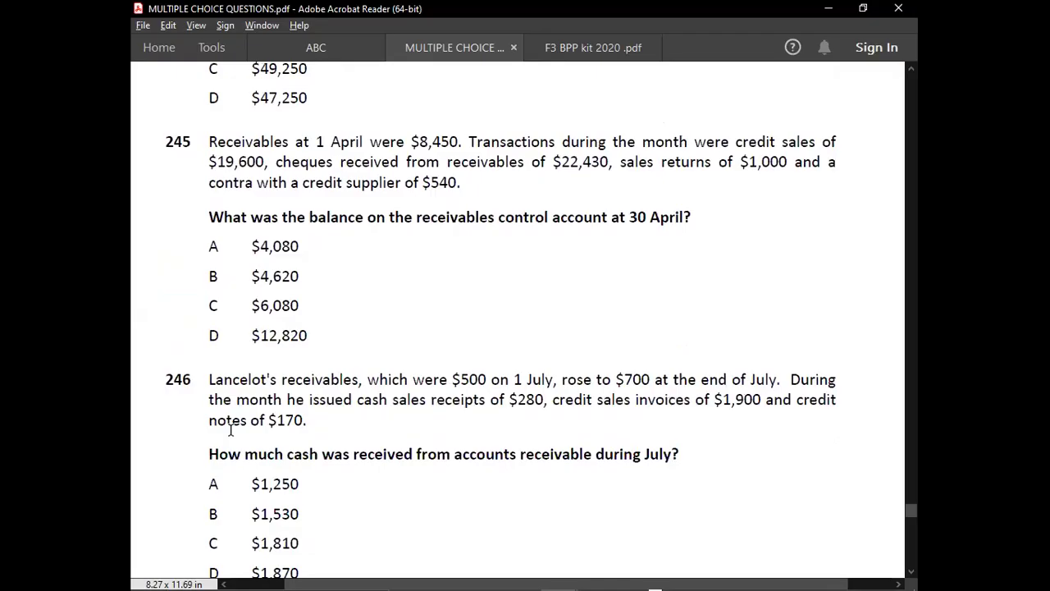
key(alt+Tab)
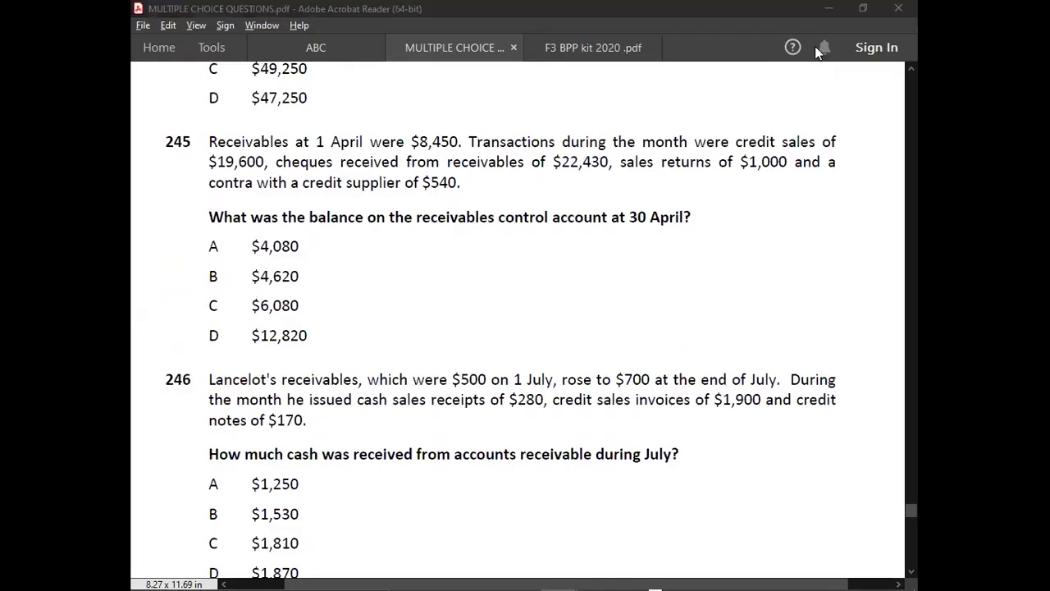
key(alt+Tab)
key(Up)
key(Up)
key(Up)
key(Up)
key(Up)
key(Up)
key(Up)
key(Up)
key(Up)
key(Up)
key(Up)
key(Up)
key(Up)
key(Up)
key(Up)
key(Up)
key(Up)
key(Down)
key(Right)
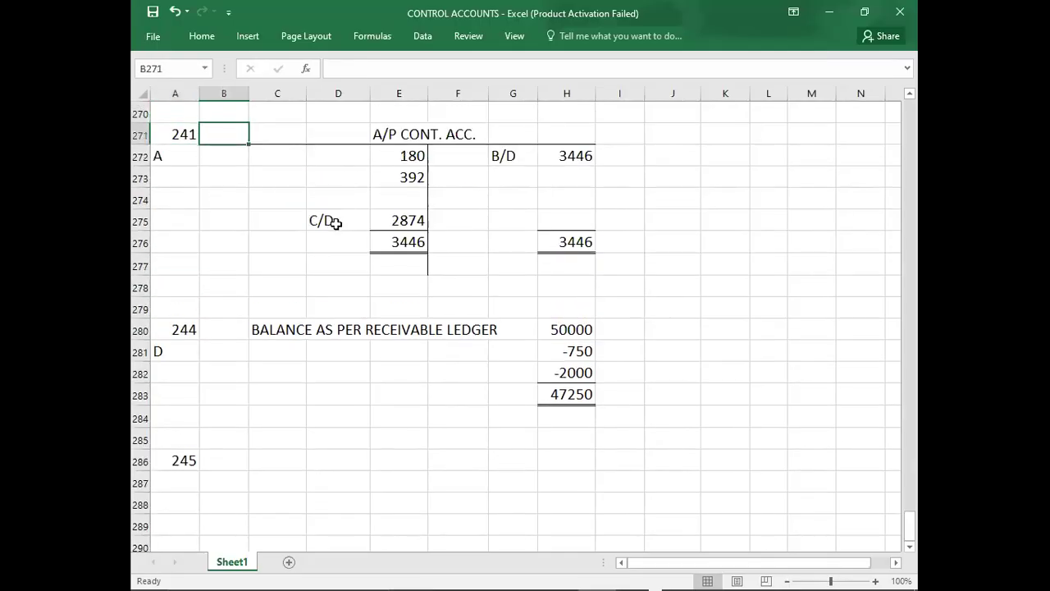
key(Right)
key(shift+Right)
key(shift+Right)
key(shift+Right)
key(shift+Right)
key(shift+Right)
key(shift+Right)
key(shift+Down)
key(shift+Down)
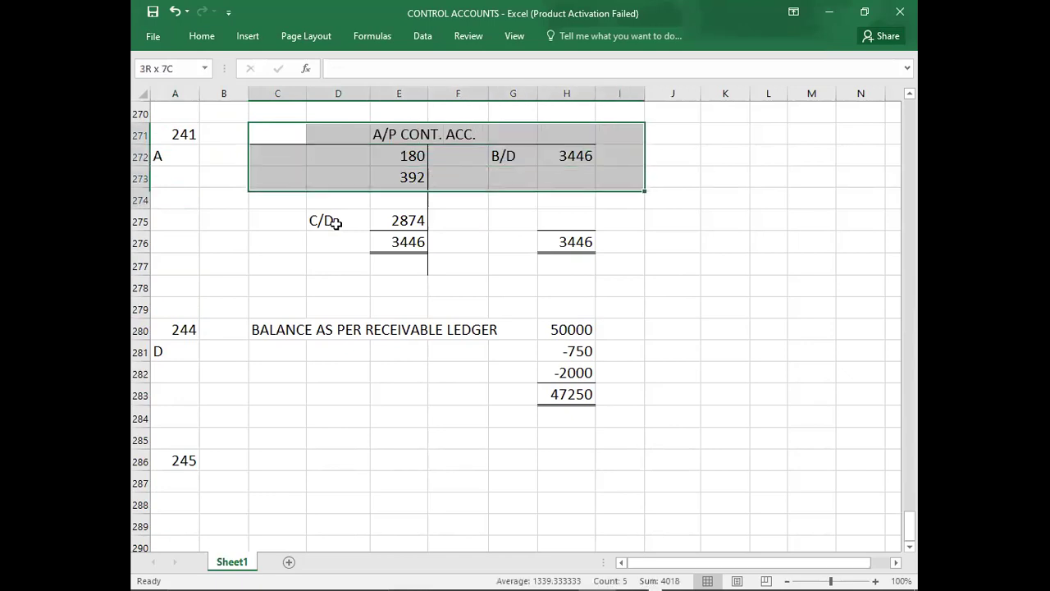
key(shift+Left)
key(shift+Down)
key(shift+Down)
key(shift+Down)
key(shift+Down)
key(ctrl+c)
key(Down)
key(Down)
key(Down)
key(Down)
key(Down)
key(Down)
key(Down)
key(Down)
key(Down)
key(Down)
key(Down)
key(Down)
key(Down)
key(Down)
key(Down)
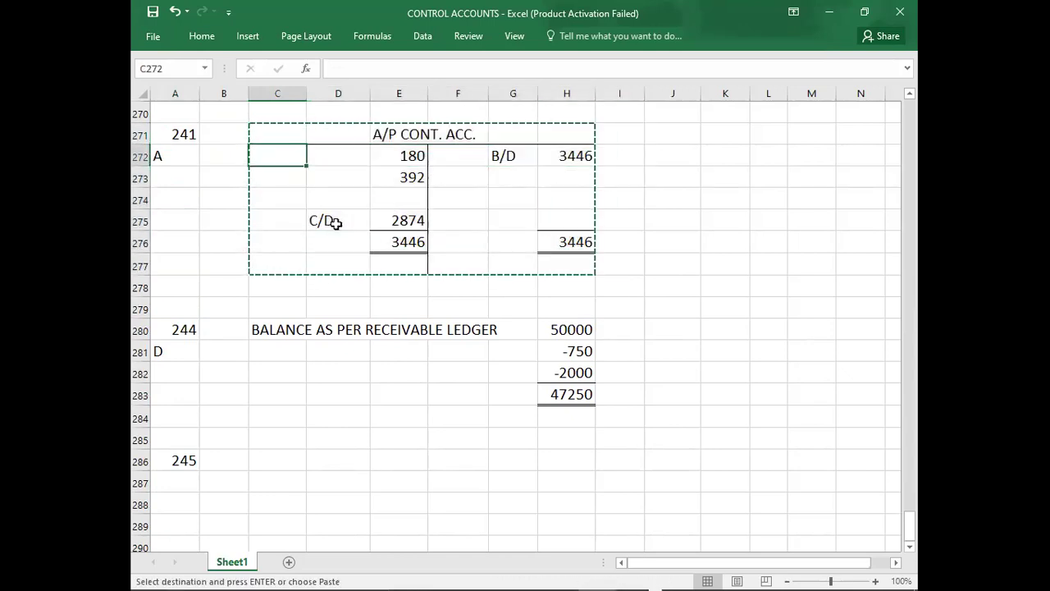
key(ctrl+v)
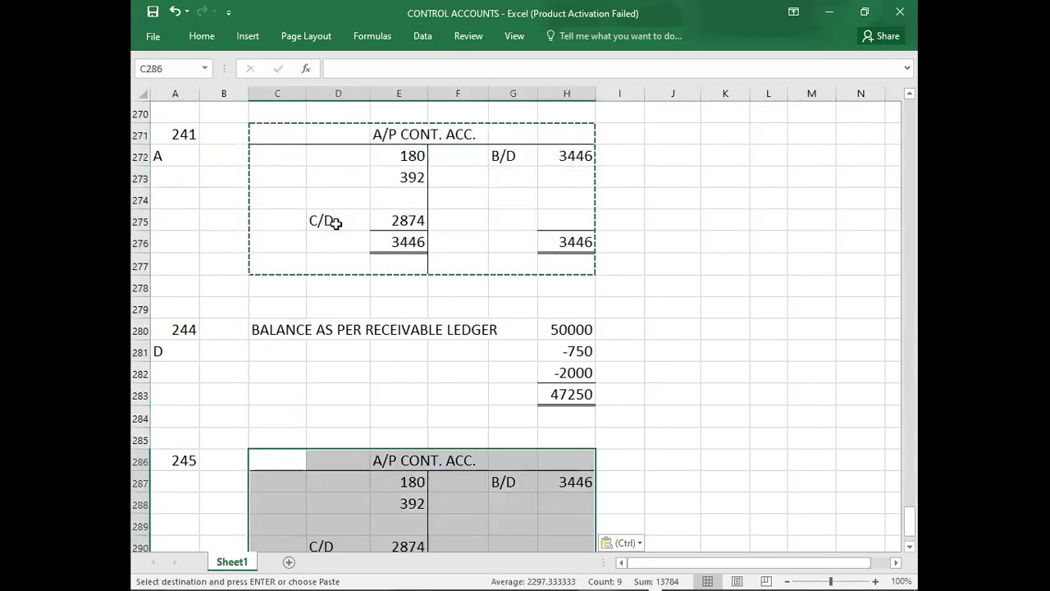
key(Escape)
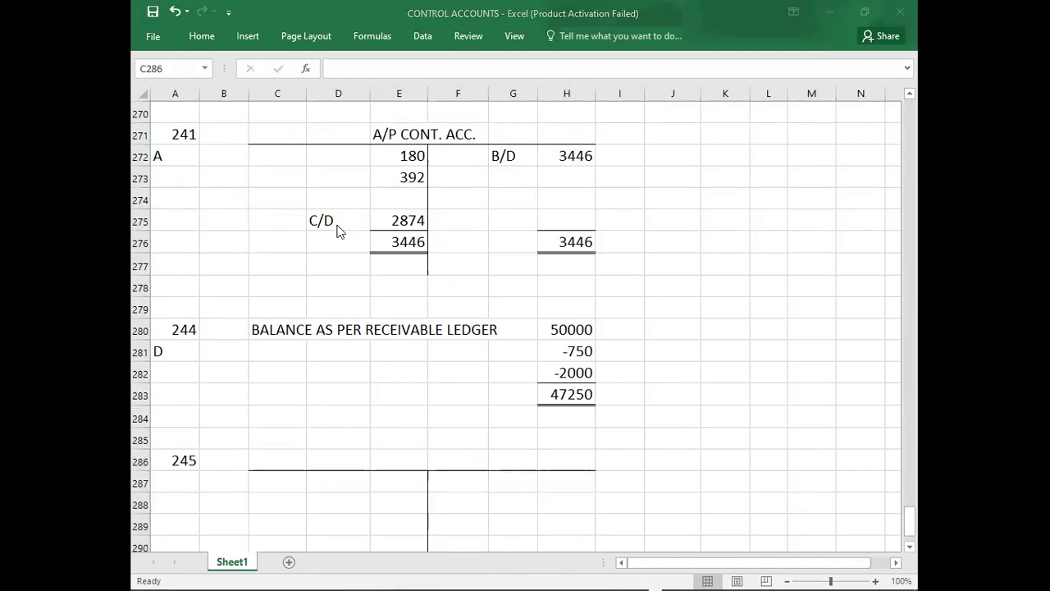
key(alt+Tab)
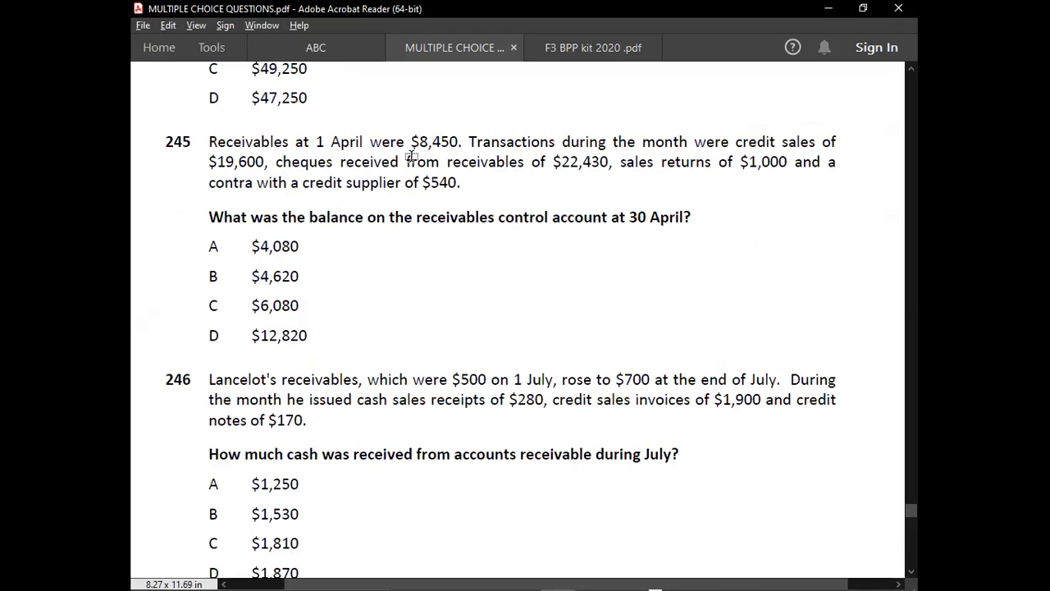
Switch back to the CONTROL ACCOUNTS workbook and title question 245's T-account "A/R CONT. ACC." in E286.
key(alt+Tab)
key(Down)
key(Down)
key(Down)
key(Down)
key(Down)
key(Down)
key(Down)
key(Down)
key(Down)
key(Down)
key(Down)
key(Down)
key(Down)
key(Down)
key(Down)
key(Down)
key(Down)
key(Up)
key(Up)
key(Up)
key(Up)
key(Up)
key(Up)
key(Up)
key(Up)
key(Up)
key(Up)
key(Up)
key(Up)
key(Up)
key(Up)
key(Up)
key(Up)
key(Up)
key(Up)
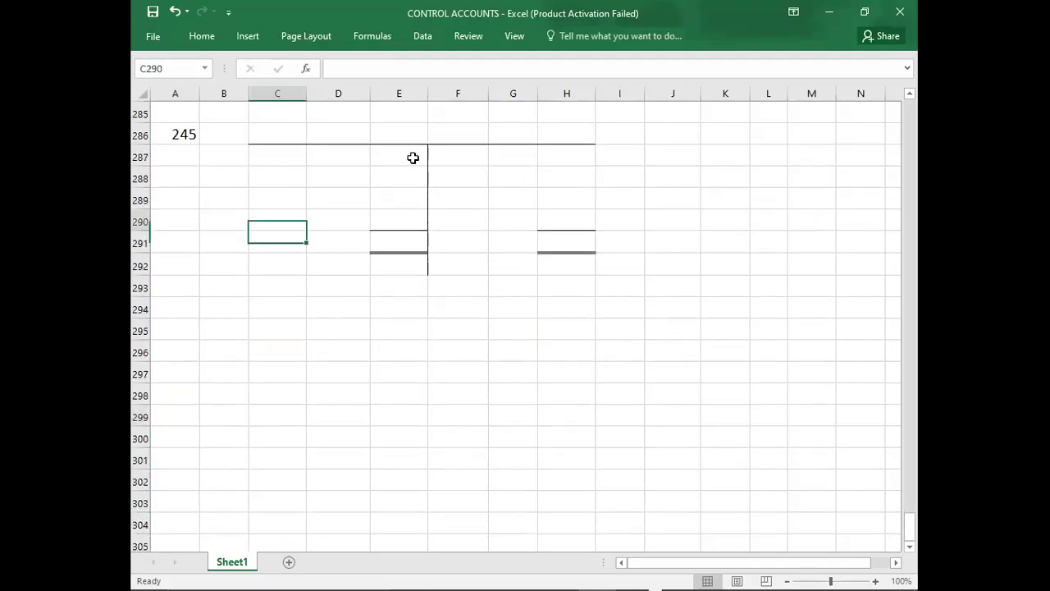
key(Right)
key(Right)
text(A/R C)
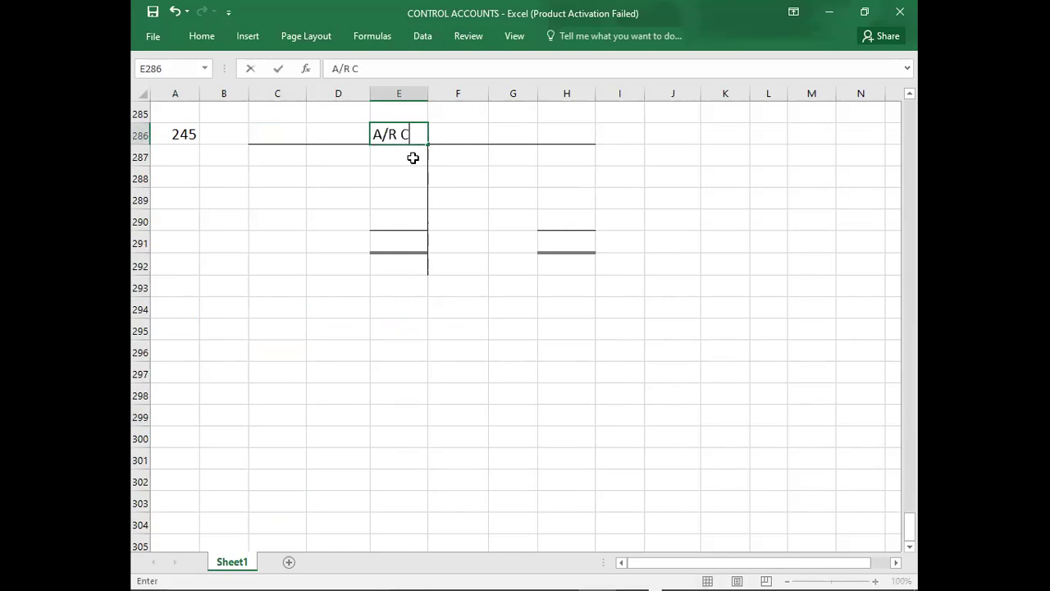
text(ONT. ACC.)
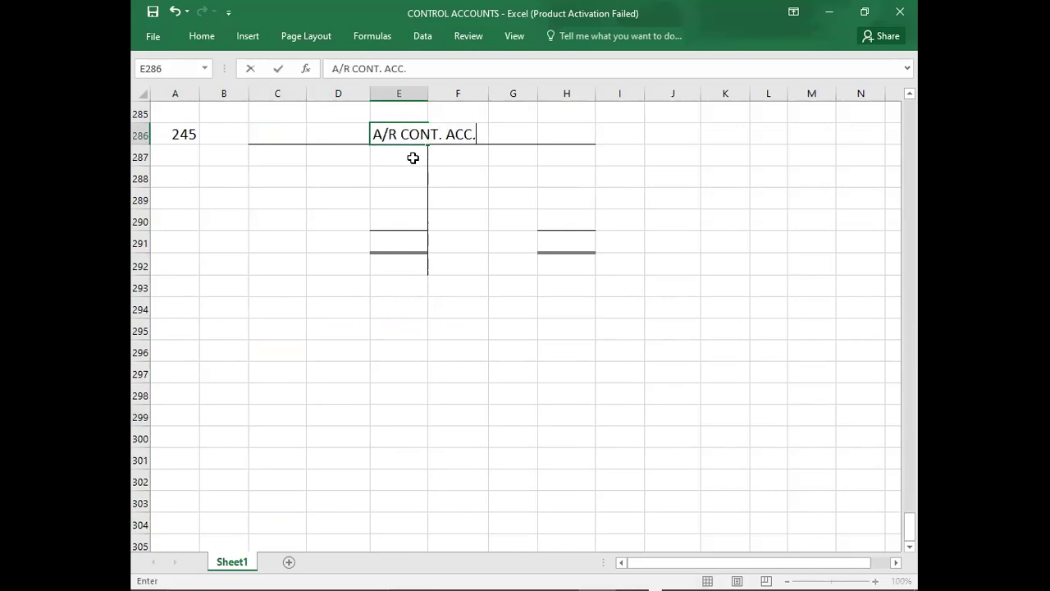
Enter the opening balance on the debit side, with B/D in D287 and 8450 in E287.
click(339, 157)
text(B/D)
key(Tab)
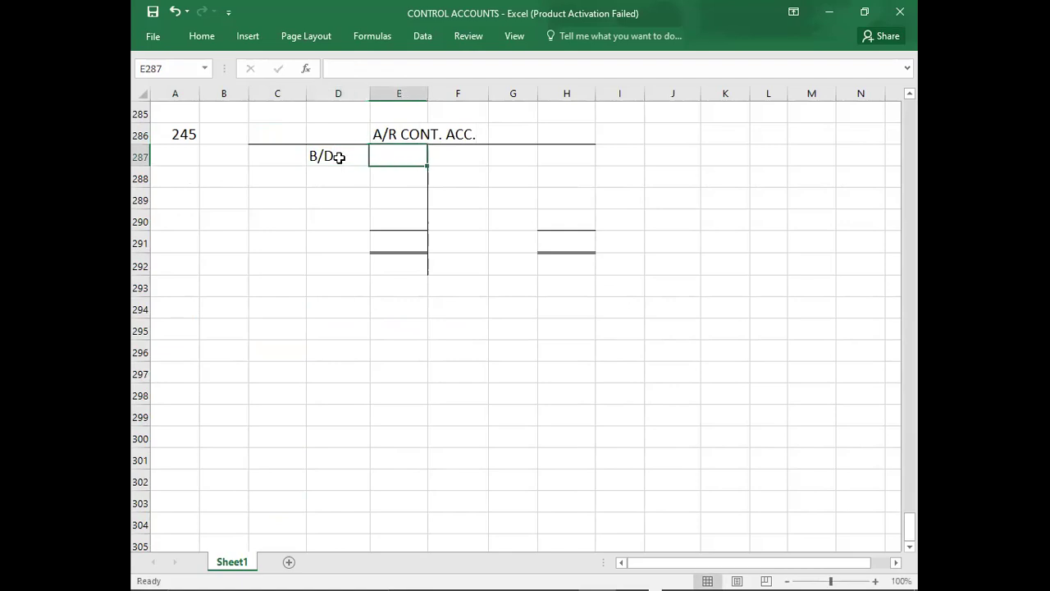
key(alt)
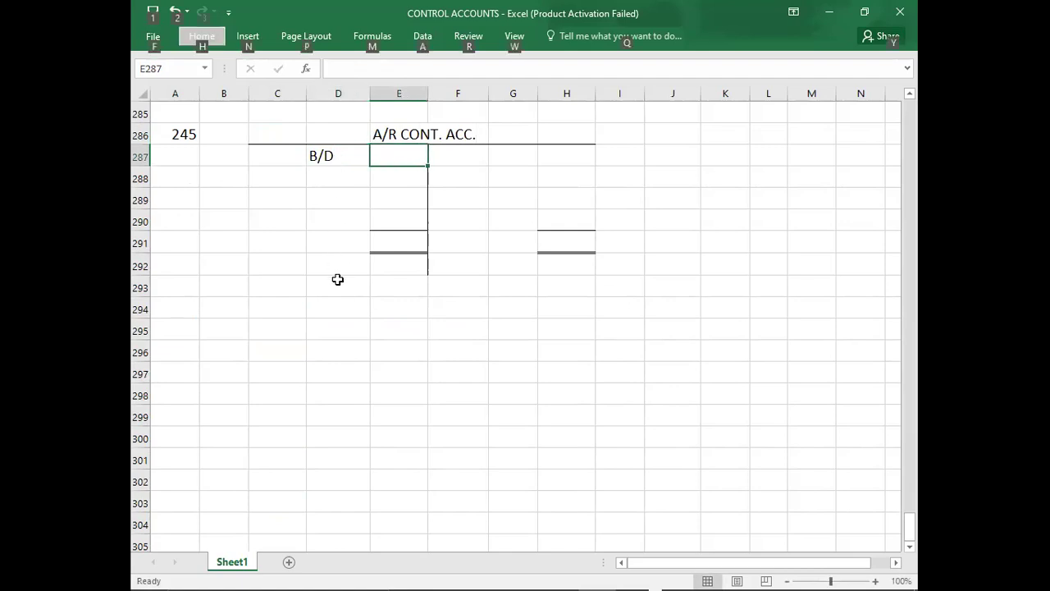
key(alt+Tab)
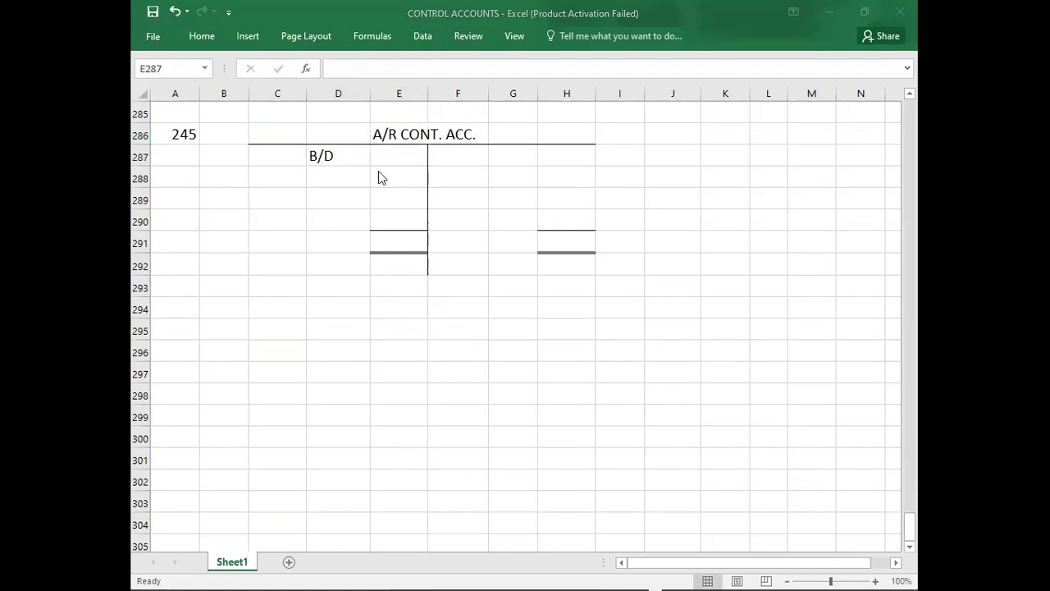
click(392, 150)
text(8450)
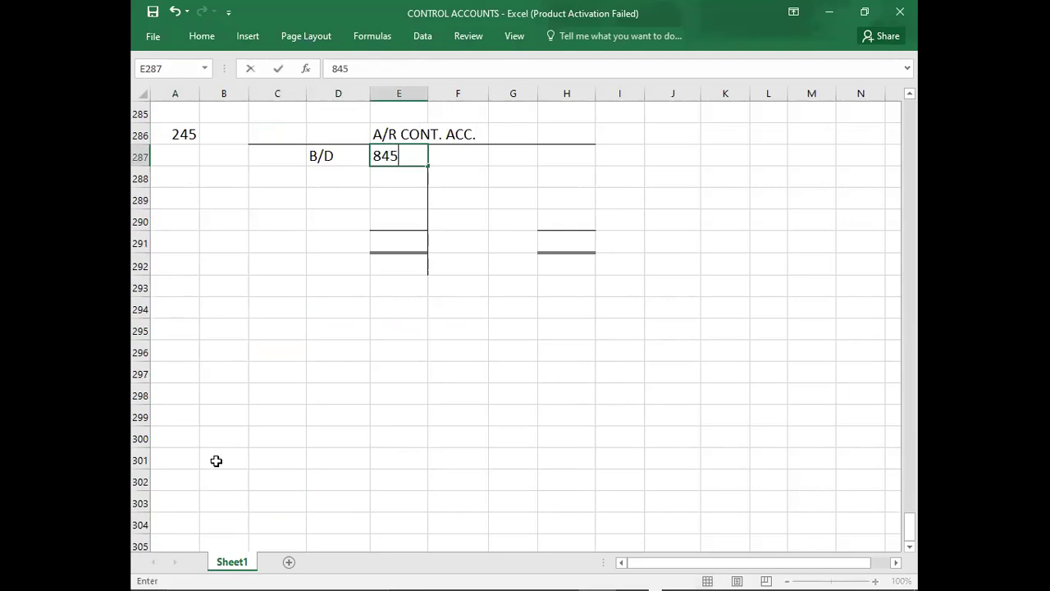
key(Return)
Check the credit sales figure in the PDF and enter 19600 in E288 on the debit side.
key(Left)
key(alt+Tab)
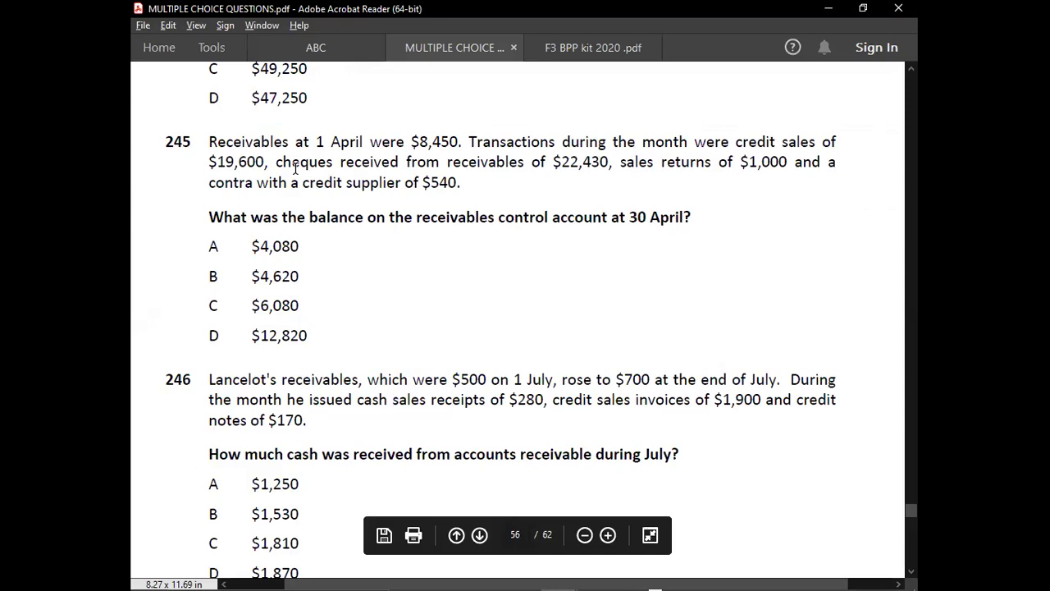
key(alt+Tab)
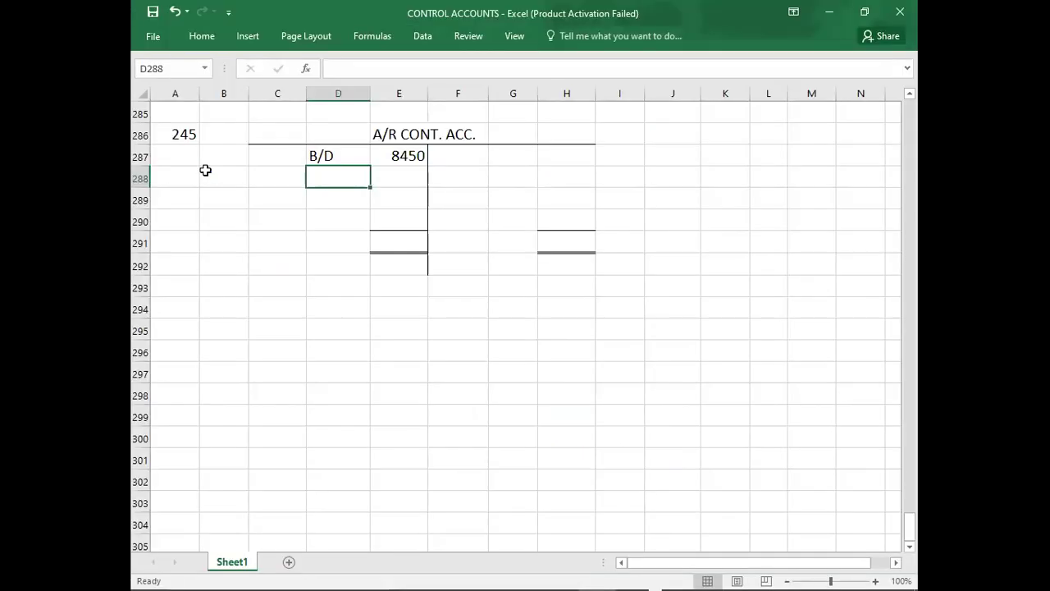
key(Right)
text(19600)
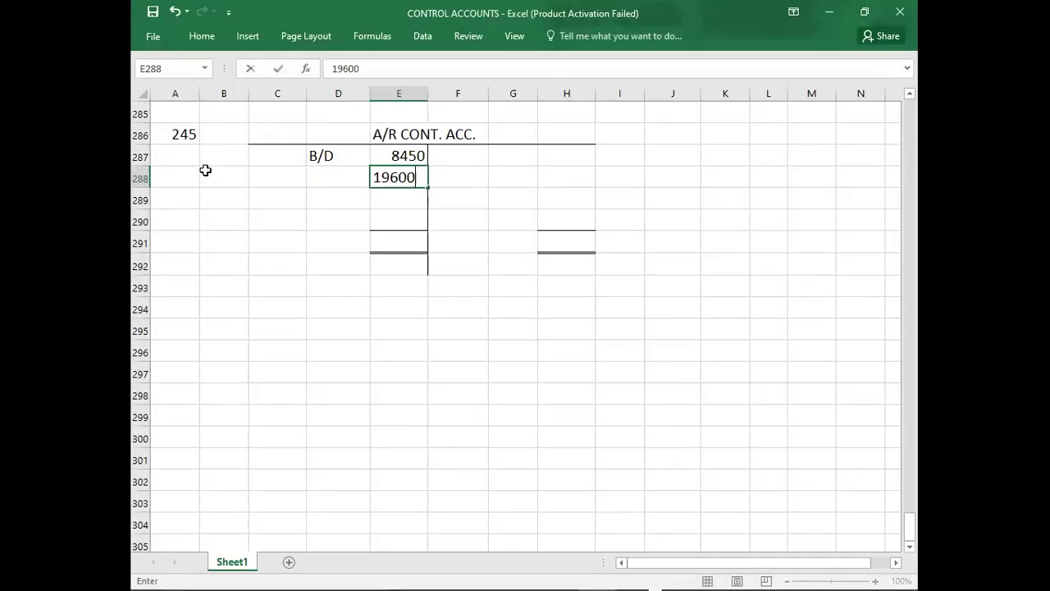
key(Return)
Look up the cheques received in the PDF and enter 22430 in H287 on the credit side.
key(alt+Tab)
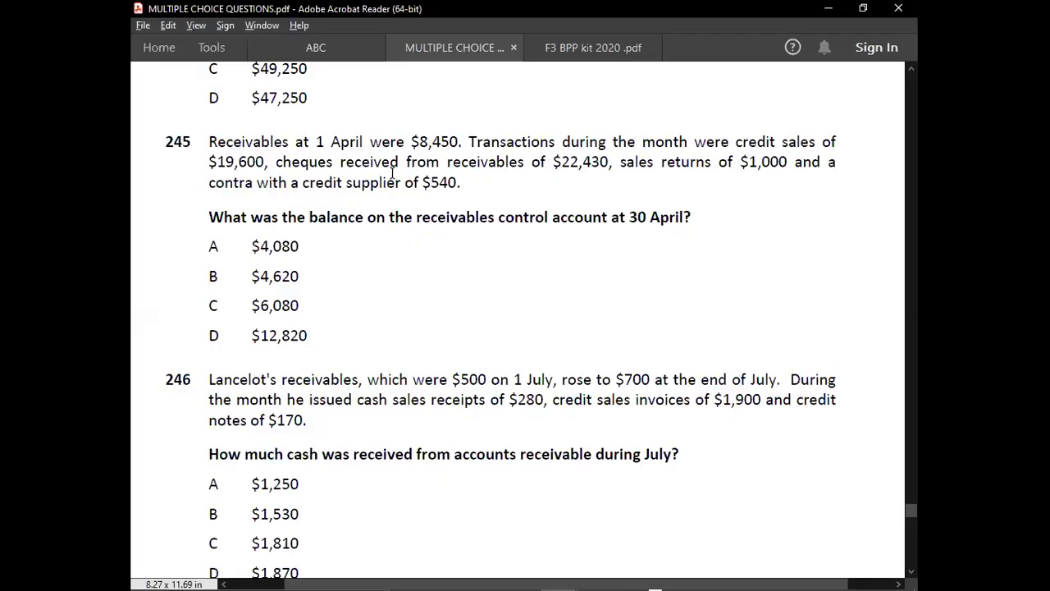
key(alt+Tab)
click(576, 175)
key(Up)
text(22430)
key(Return)
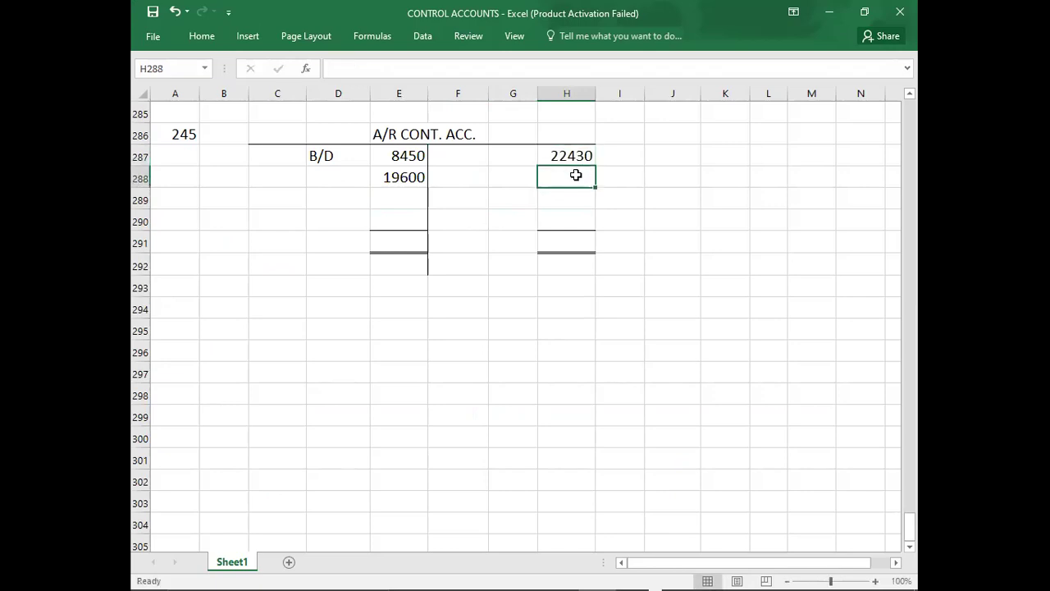
Enter the sales returns of 1000 in H288 and the contra of 540 in H289 from the PDF question.
key(alt+Tab)
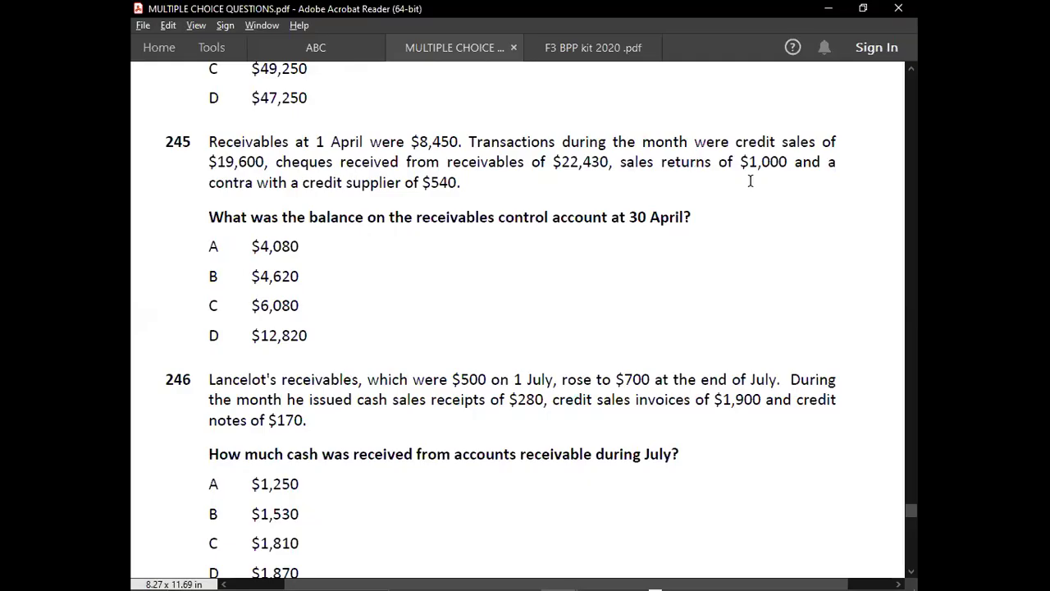
key(alt+Tab)
text(1000)
key(Return)
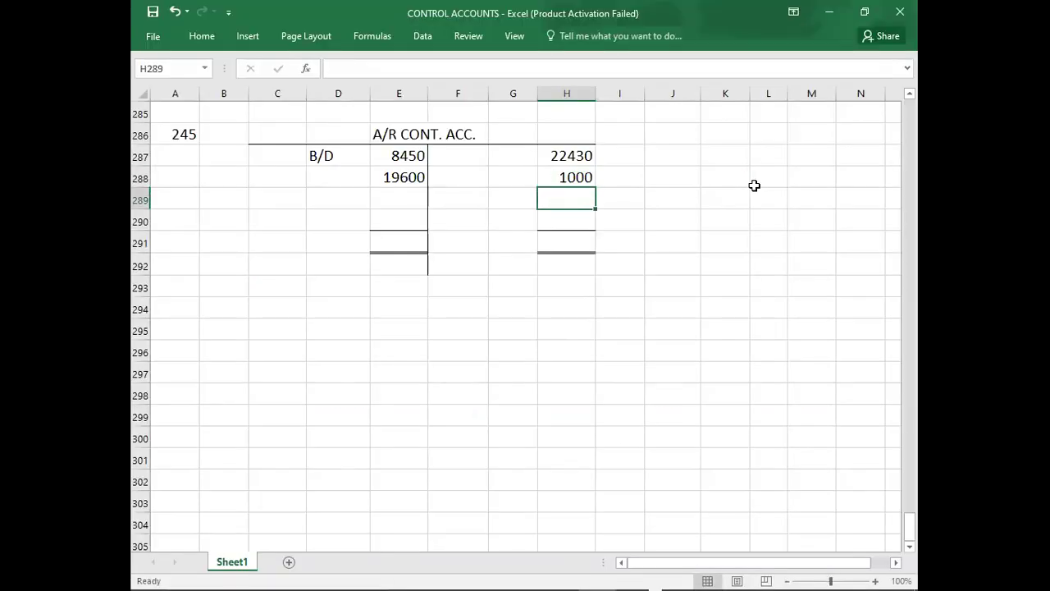
key(alt+Tab)
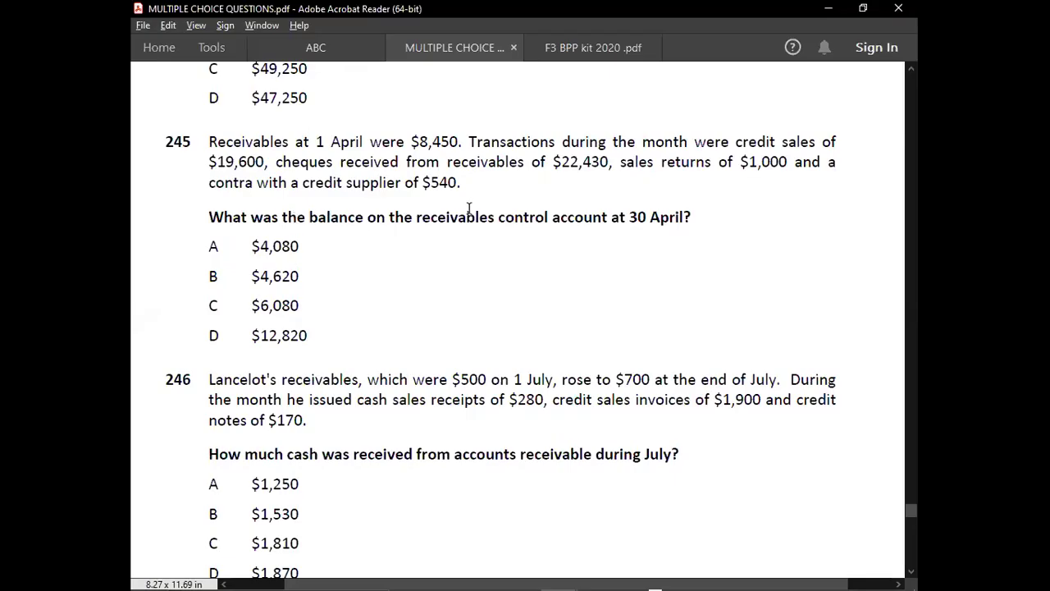
key(alt+Tab)
text(540)
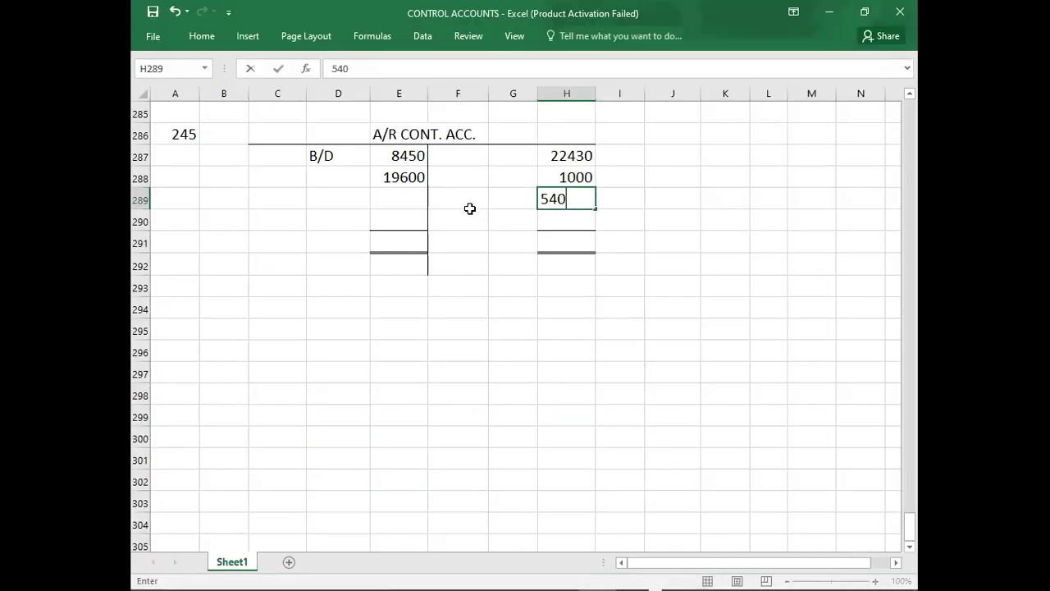
key(Return)
Enter the account total 28050 on both sides of the T-account, in E291 and H291.
click(471, 212)
key(Left)
key(Up)
key(Up)
key(Up)
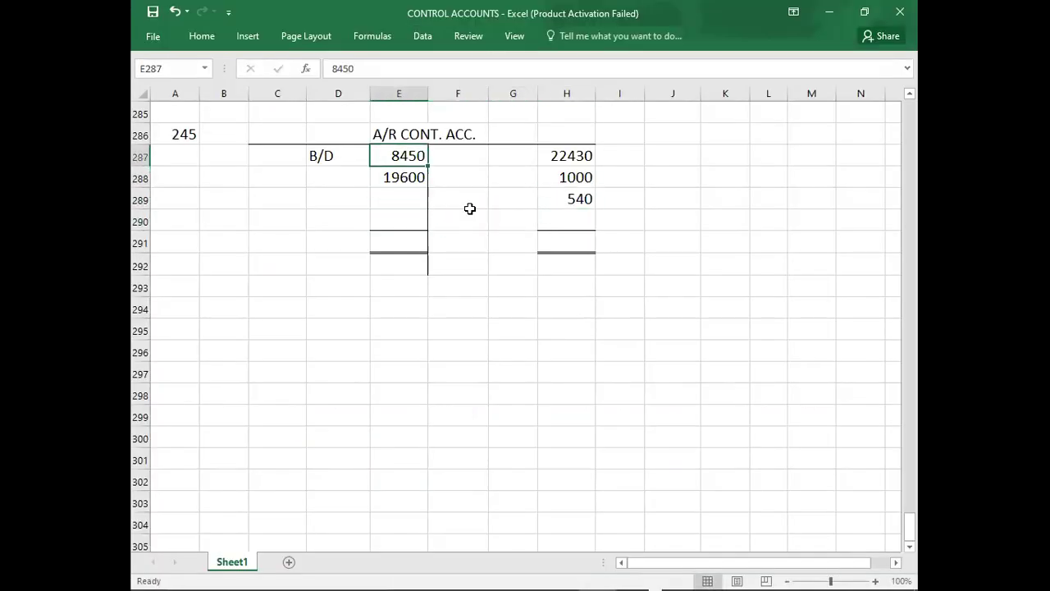
key(shift+Down)
key(Down)
key(Down)
key(Down)
key(Down)
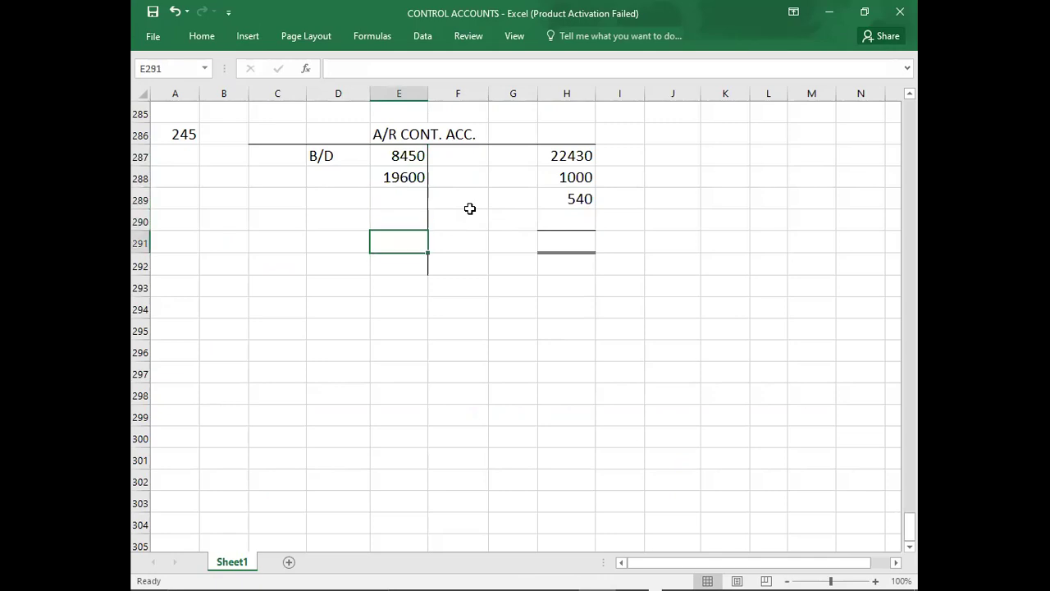
text(28050)
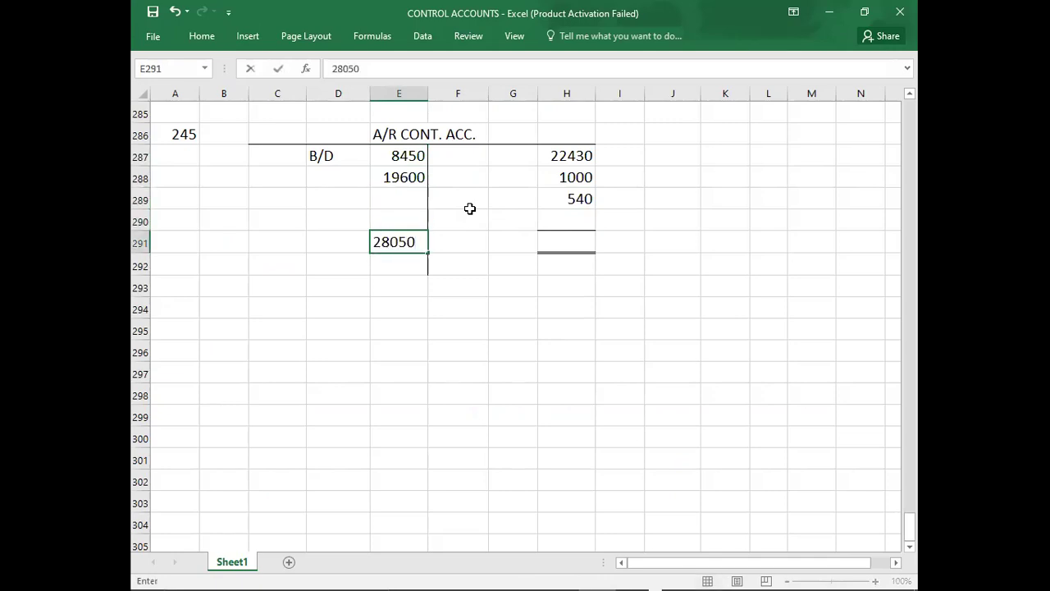
key(Right)
key(Right)
key(Right)
text(28050)
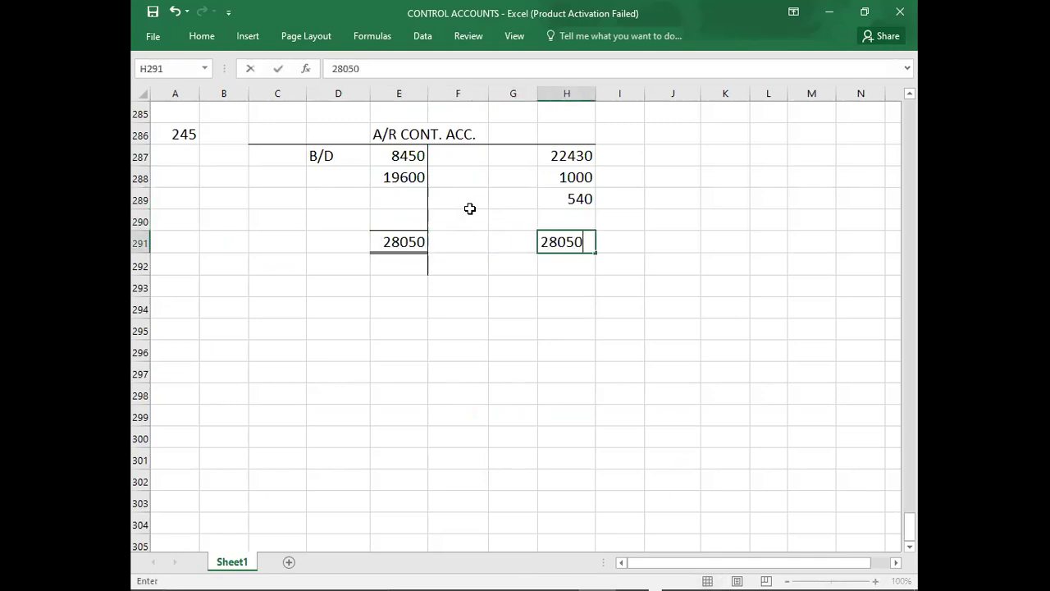
Enter the closing balance on the credit side, with C/D in G290 and 4080 in H290.
key(Up)
key(Left)
text(C/D)
key(Right)
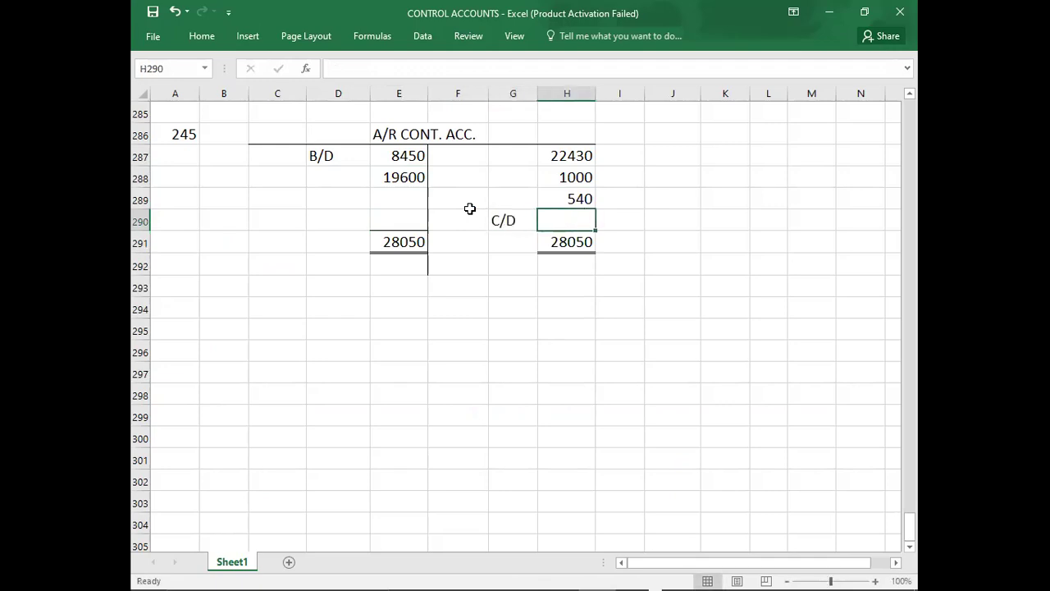
text(4080)
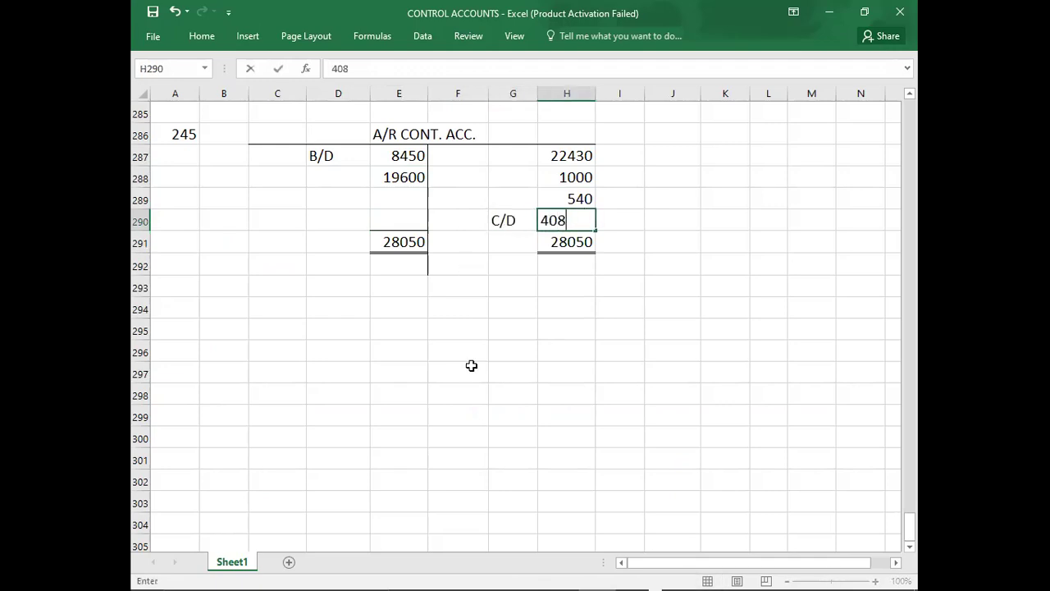
key(Down)
Compare the closing balance with question 245's options in the PDF and enter A as the answer in A287.
key(Down)
key(Left)
key(Left)
key(Left)
key(Left)
key(Left)
key(Left)
key(Left)
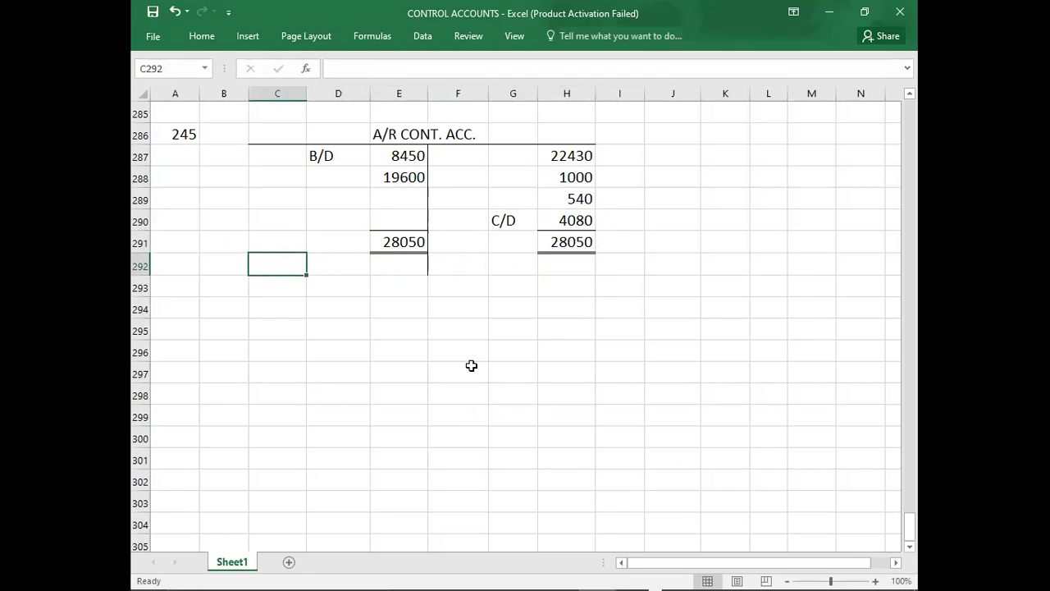
key(alt+Tab)
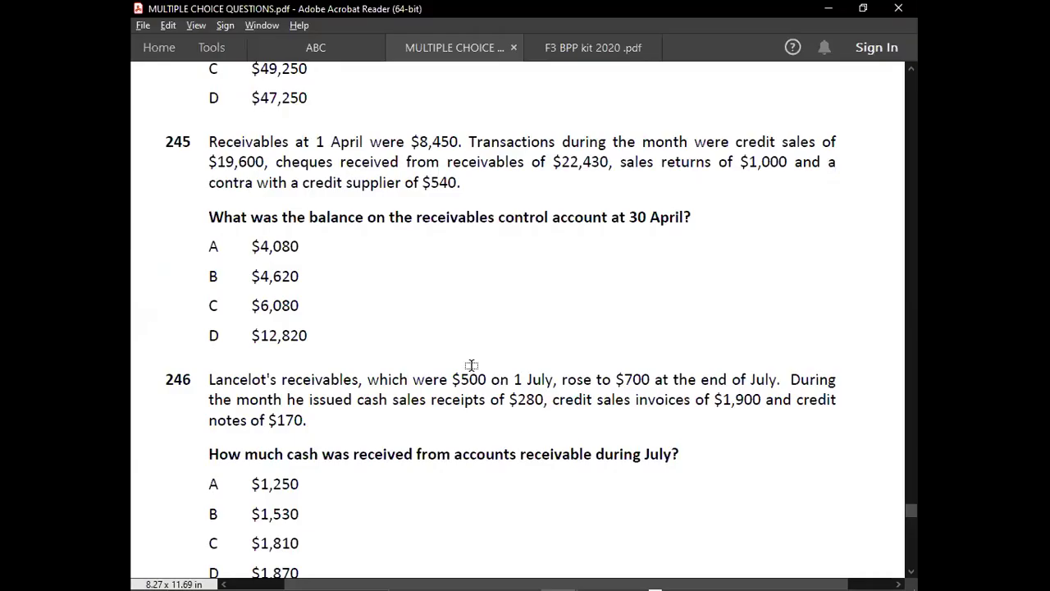
key(alt+Tab)
key(Up)
key(Up)
key(Up)
key(Up)
key(Up)
text(A)
key(Return)
Find question 246 in the PDF and enter its number in A294 of the workbook.
key(Down)
key(Down)
key(Down)
key(Down)
key(Down)
key(Down)
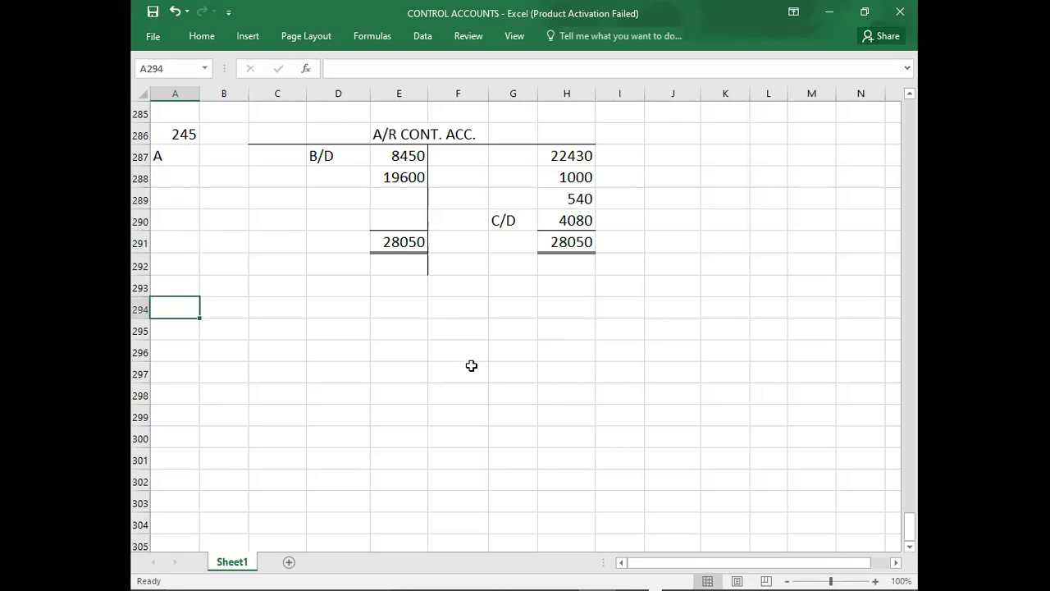
key(alt+Tab)
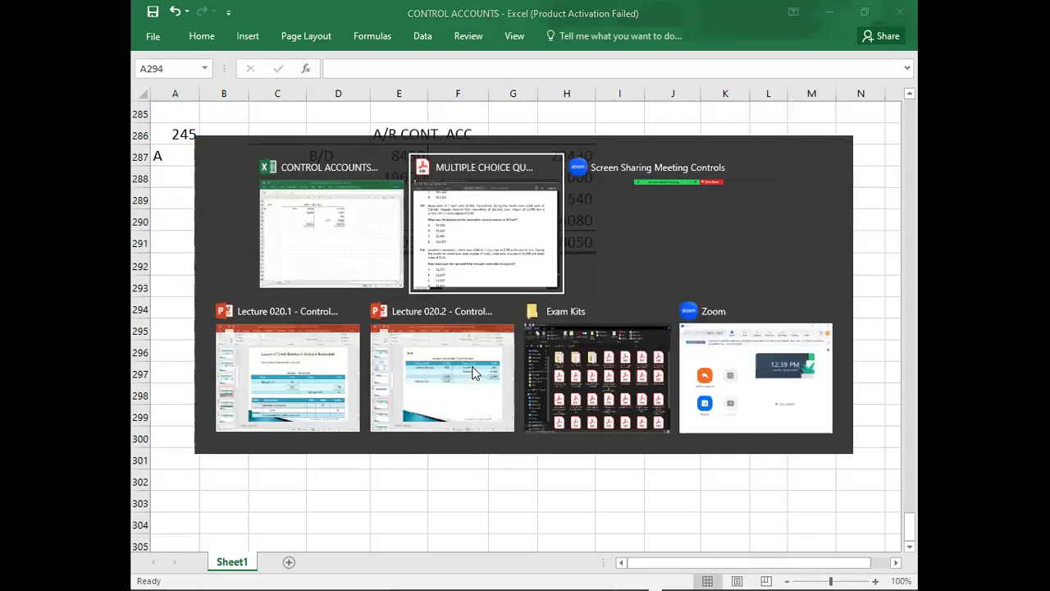
scroll(470, 366, down, 3)
scroll(470, 366, down, 3)
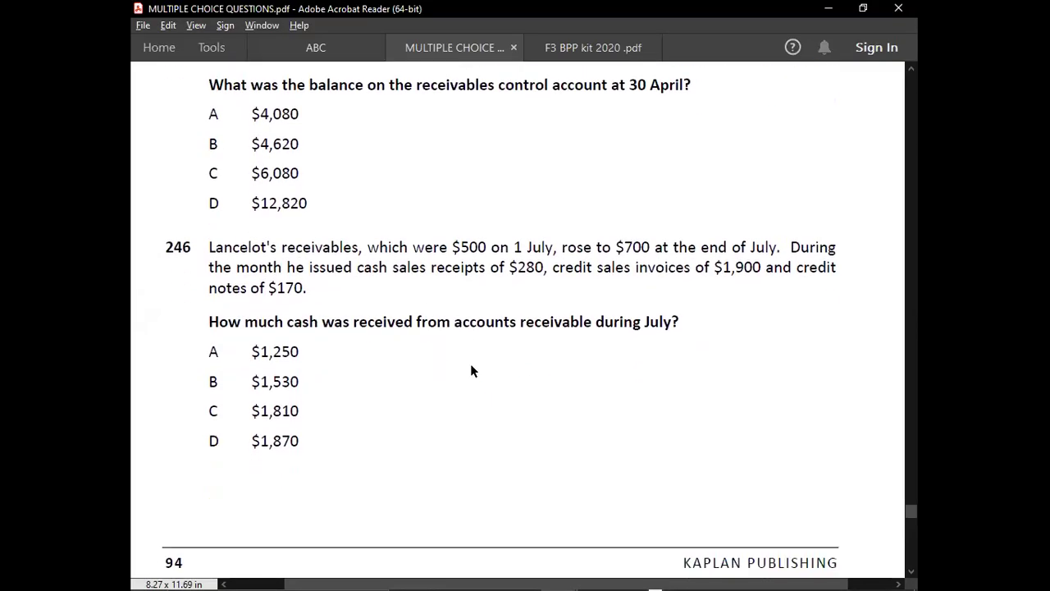
key(alt+Tab)
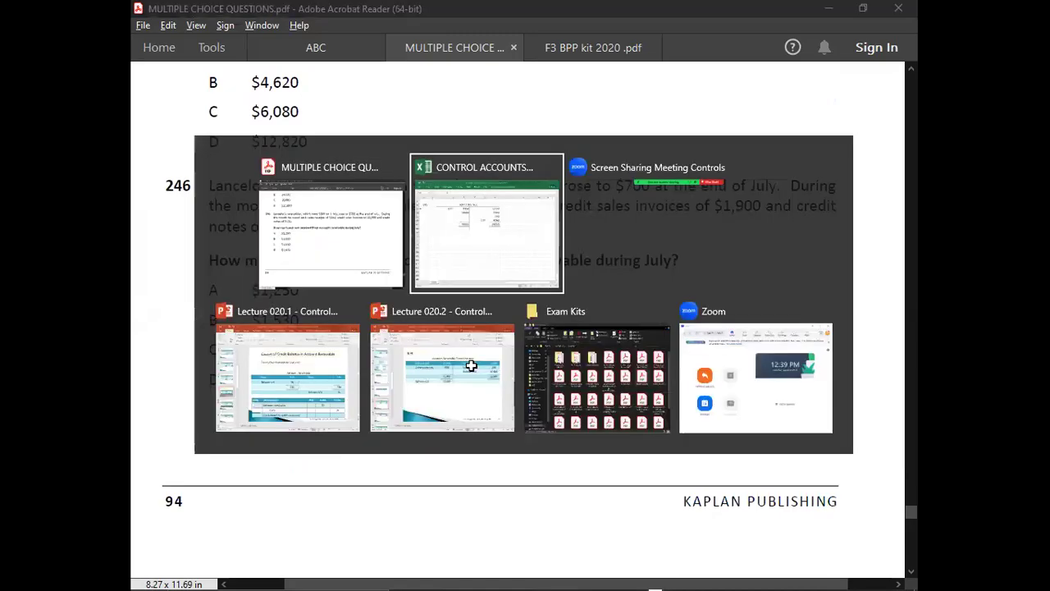
key(alt+Tab)
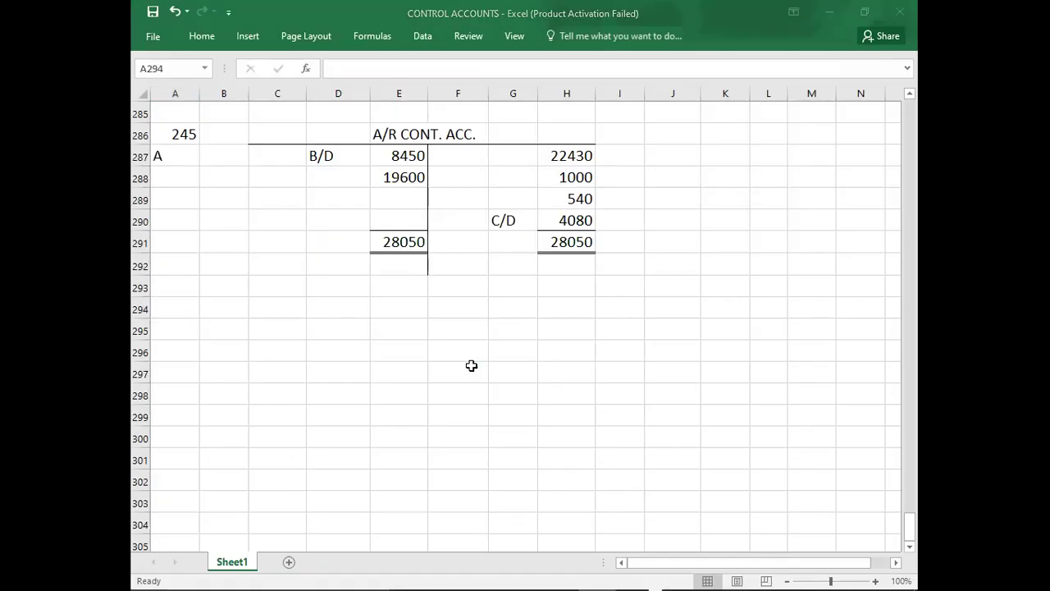
key(alt+Tab)
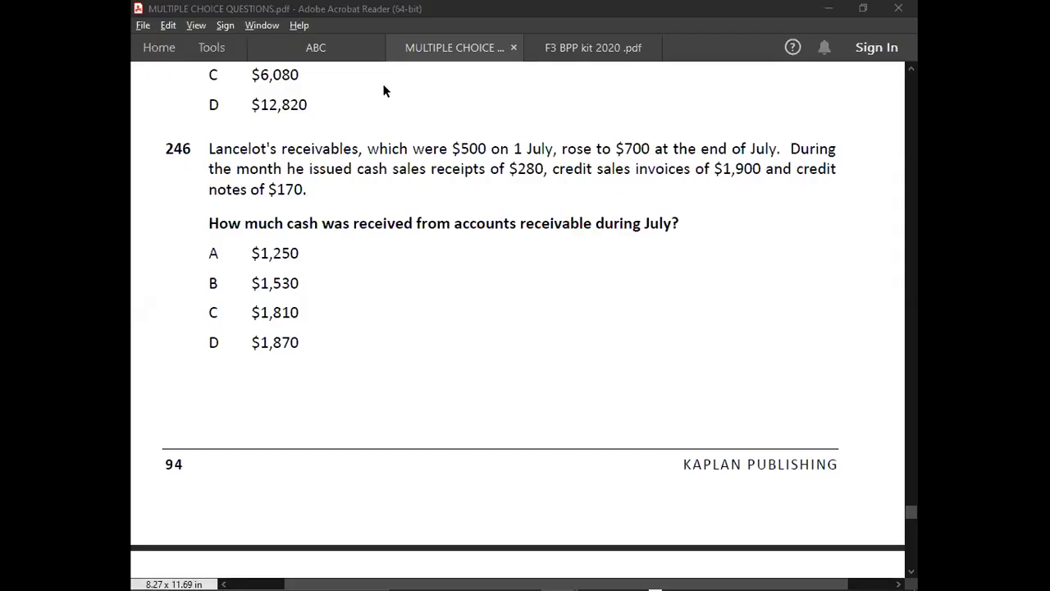
key(alt+Tab)
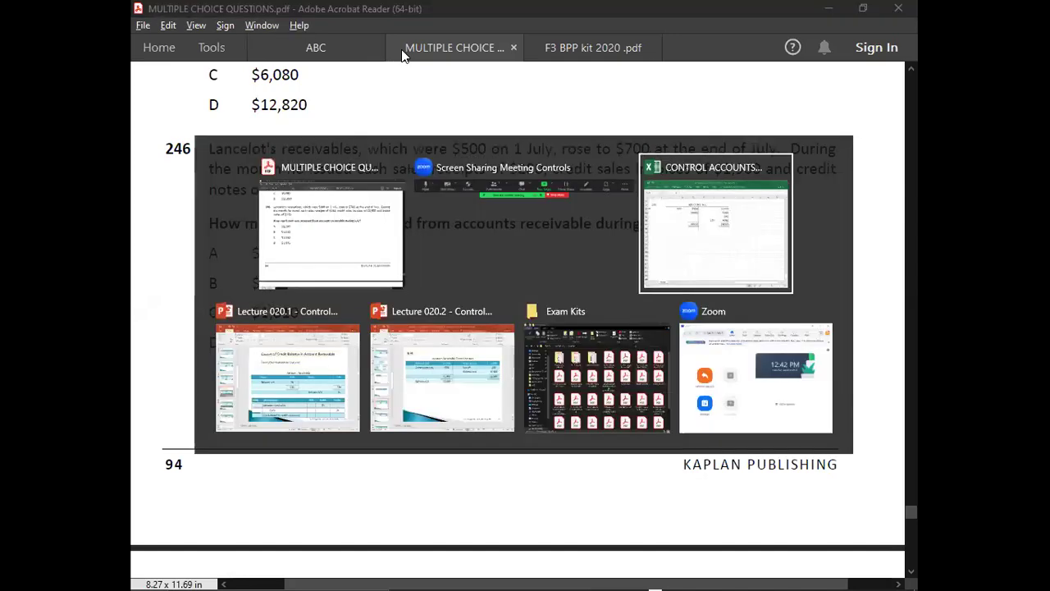
key(Up)
key(Up)
key(Up)
key(Up)
key(Up)
key(Up)
key(Up)
key(Down)
key(Down)
key(Down)
key(Down)
key(Down)
key(Down)
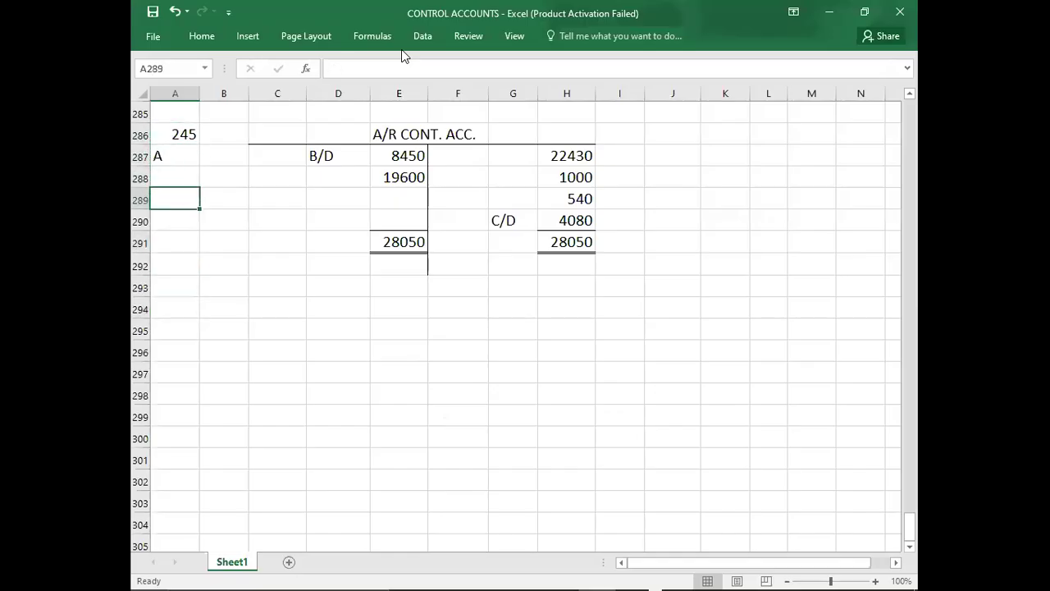
key(Down)
key(Down)
key(Up)
key(alt+Tab)
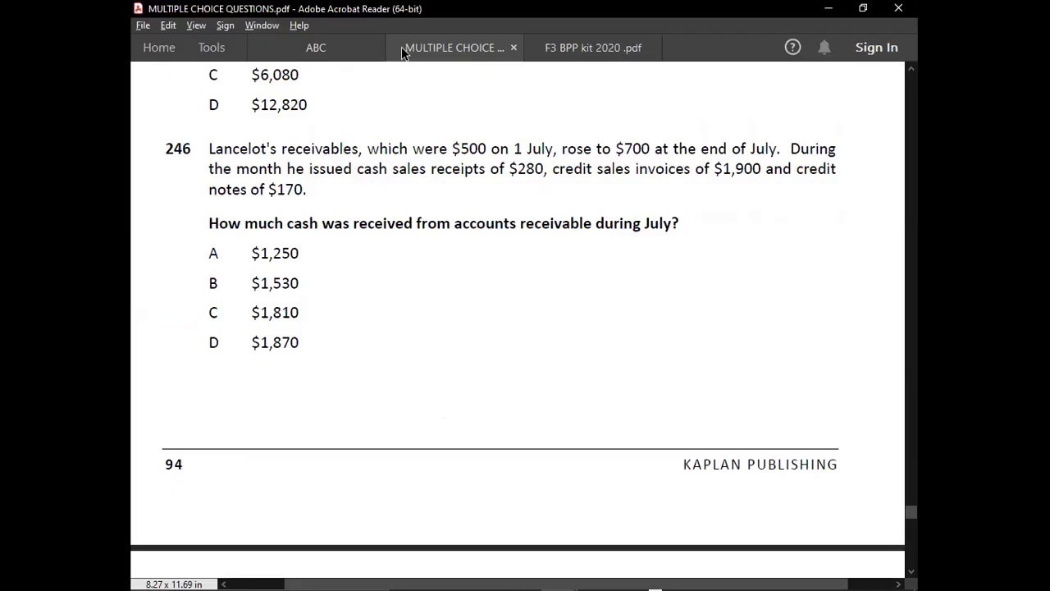
key(alt+Tab)
text(246)
key(Up)
Copy question 245's A/R control T-account from C286:H292 and paste it at C295 for question 246.
key(Right)
key(Right)
key(Up)
key(Up)
key(Up)
key(Up)
key(Up)
key(Up)
key(Up)
key(shift+Right)
key(shift+Right)
key(shift+Right)
key(shift+Right)
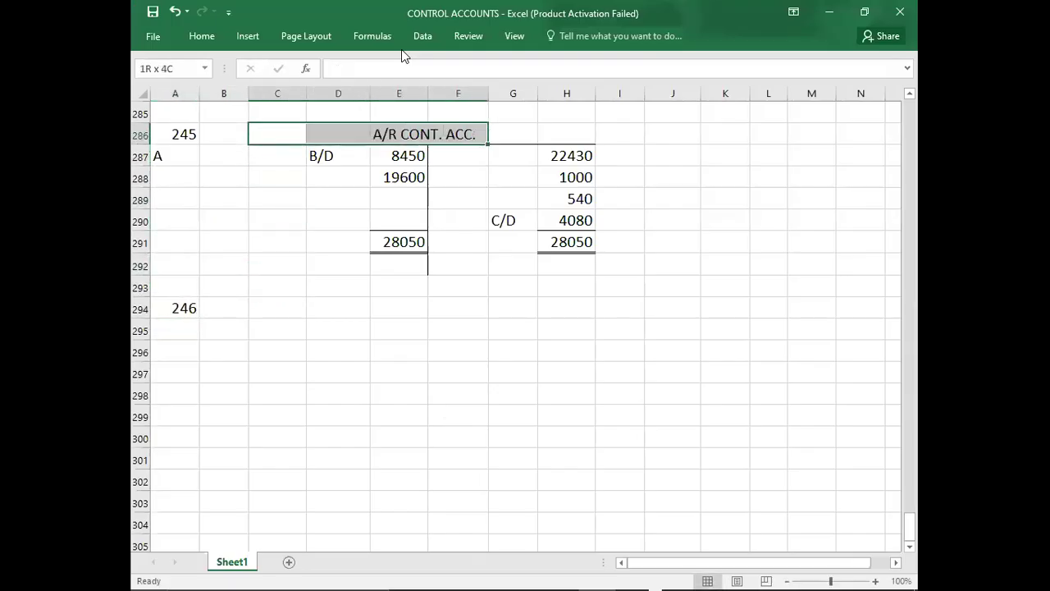
key(shift+Right)
key(shift+Down)
key(shift+Down)
key(shift+Down)
key(shift+Down)
key(shift+Down)
key(shift+Down)
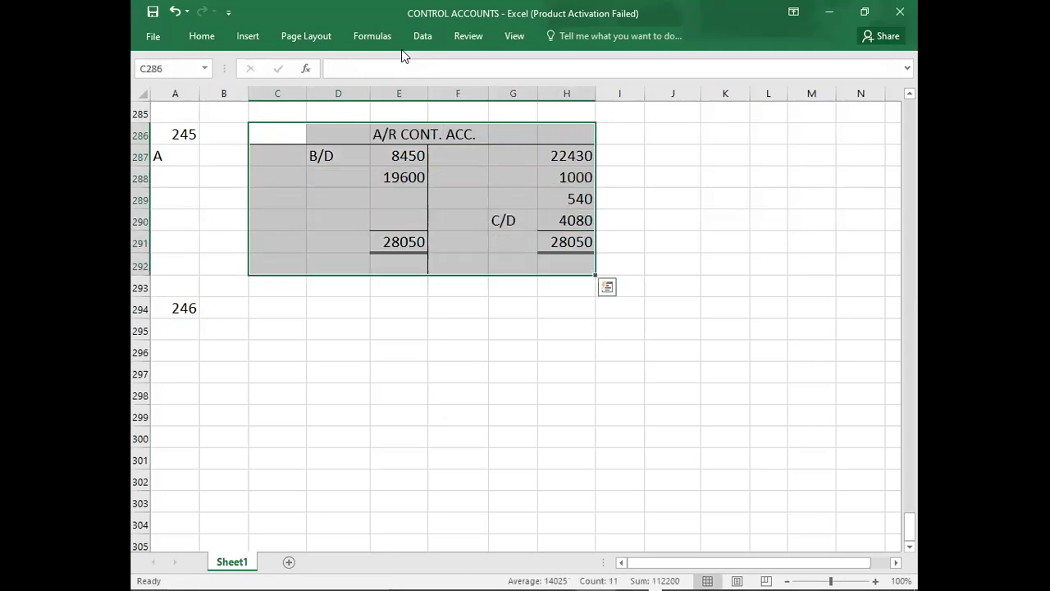
key(ctrl+c)
key(Down)
key(Down)
key(Down)
key(Down)
key(Down)
key(Down)
key(Down)
key(Down)
key(Down)
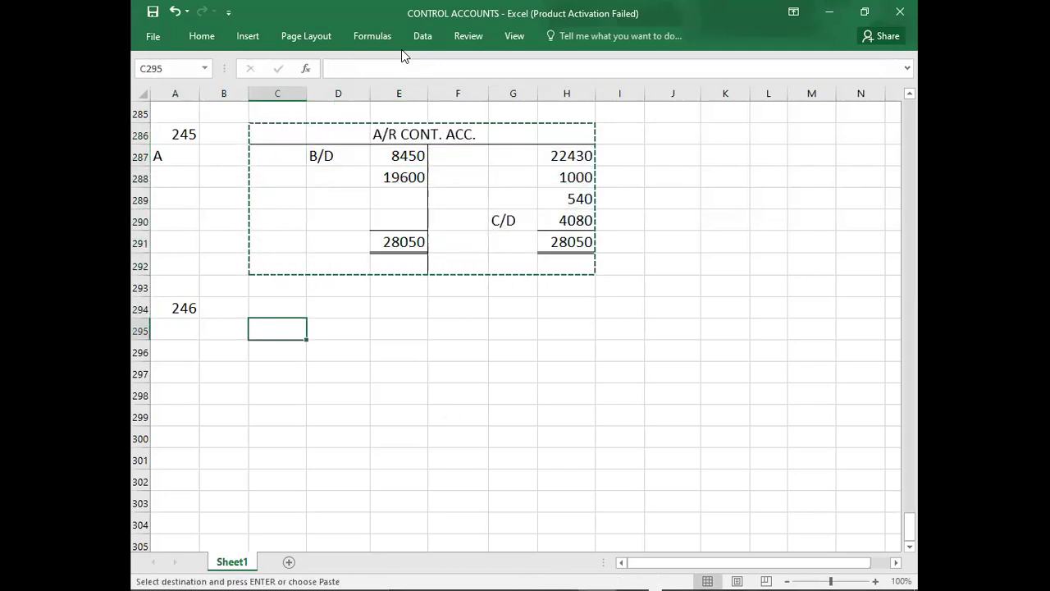
key(ctrl+v)
Clear the copied entries, balances and totals from C296:H300, keeping the heading and the T-account lines.
key(Down)
key(shift+Right)
key(shift+Right)
key(shift+Right)
key(shift+Right)
key(shift+Right)
key(shift+Down)
key(shift+Down)
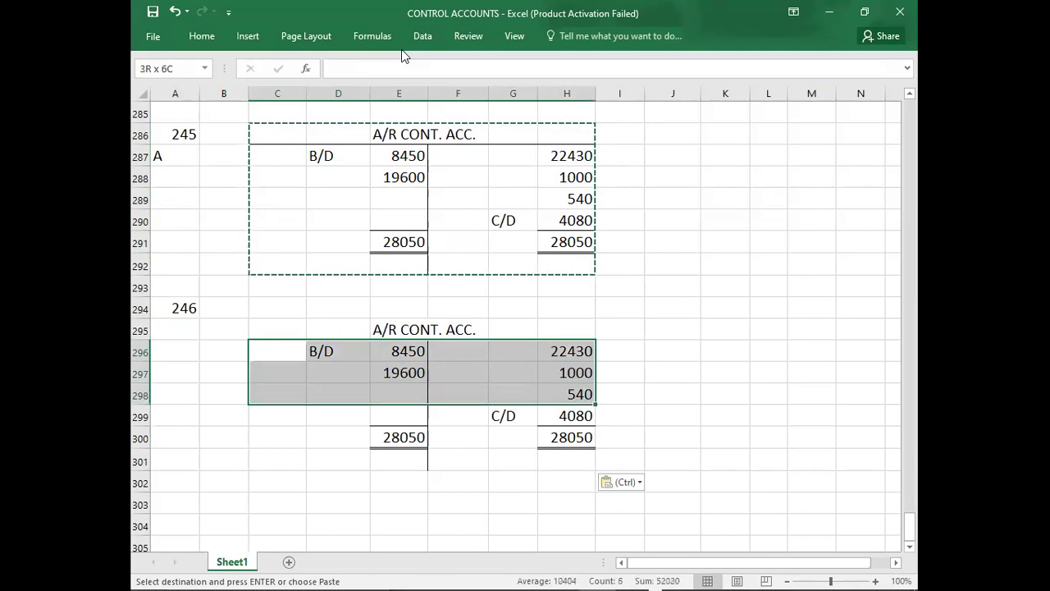
key(shift+Down)
key(shift+Down)
key(Delete)
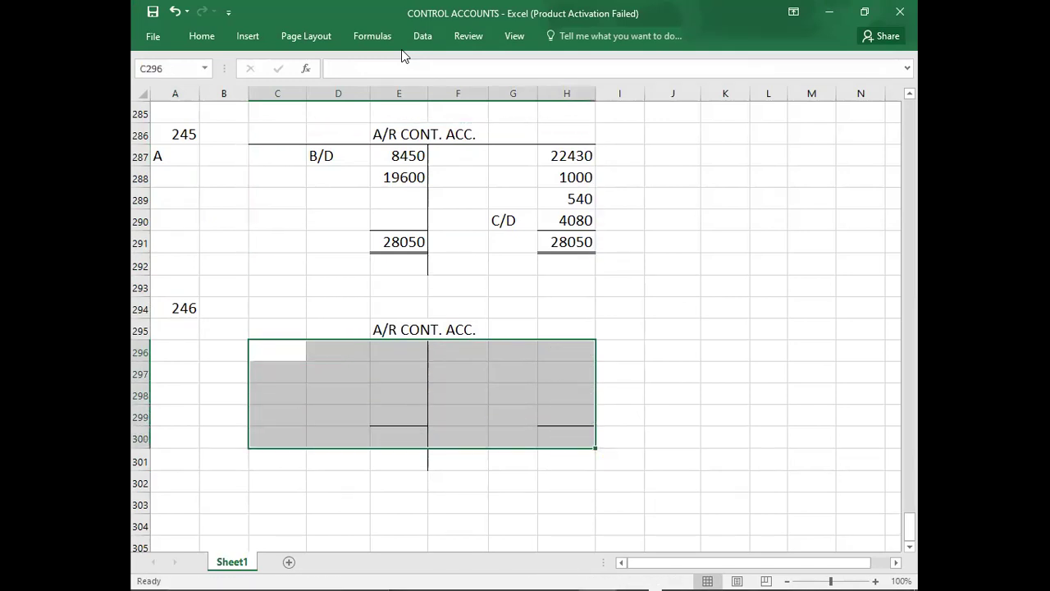
Check the opening receivables in question 246 of the PDF and label the debit-side opening balance B/D in D296 of the workbook.
key(Right)
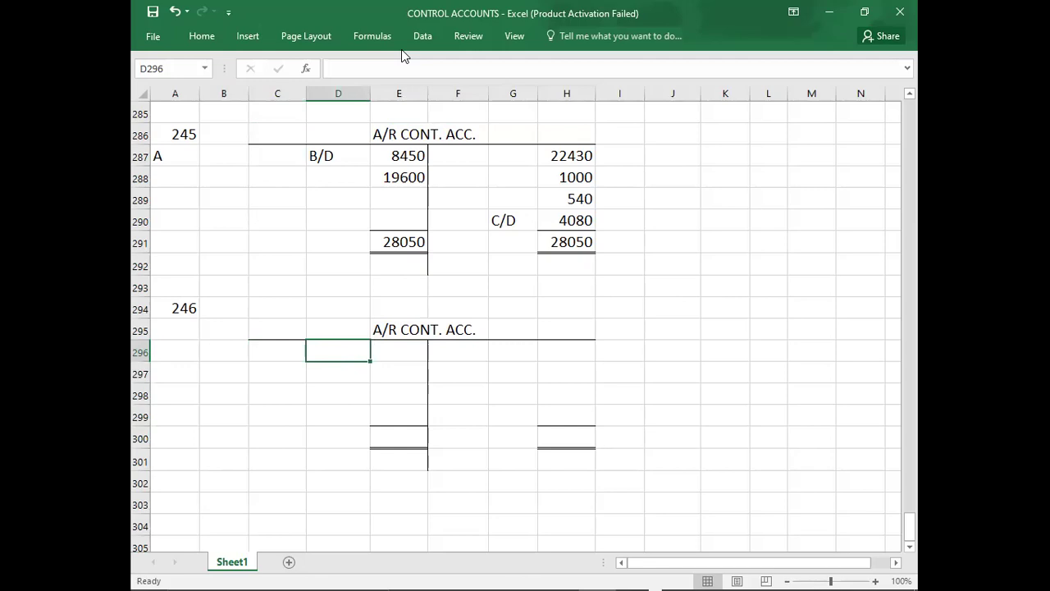
key(Down)
key(Down)
key(Down)
key(Down)
key(Down)
key(Down)
key(Down)
key(Down)
key(Down)
key(Down)
key(Down)
key(Down)
key(Down)
key(Down)
key(Down)
key(Down)
key(Down)
key(Down)
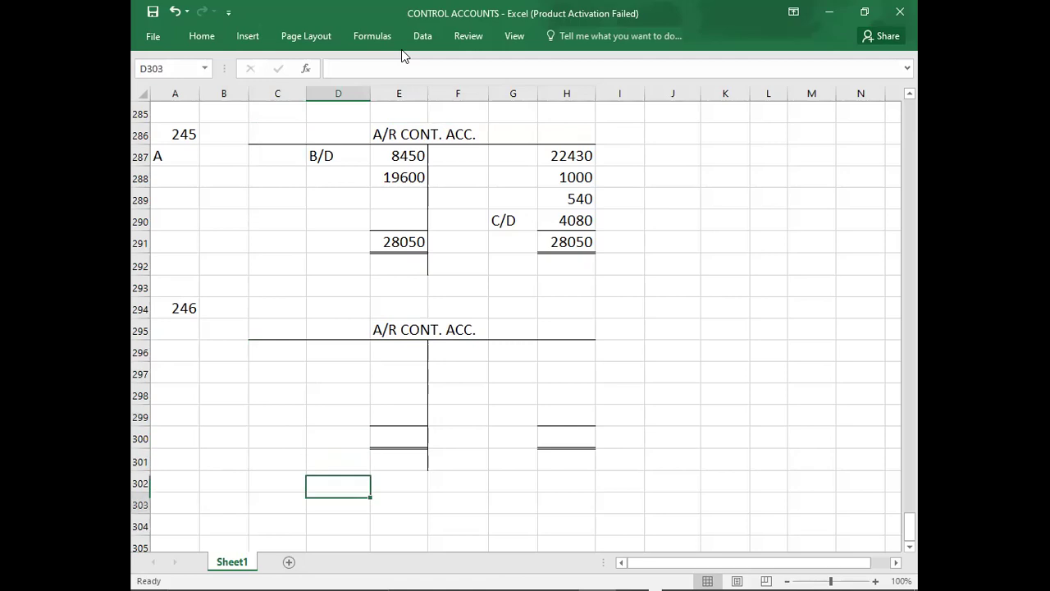
key(Up)
key(Up)
key(Up)
key(Up)
key(Up)
key(Up)
key(Up)
key(Up)
key(Up)
key(Up)
key(Up)
key(Up)
key(Up)
key(Up)
key(Up)
key(Up)
key(Up)
key(Up)
key(Up)
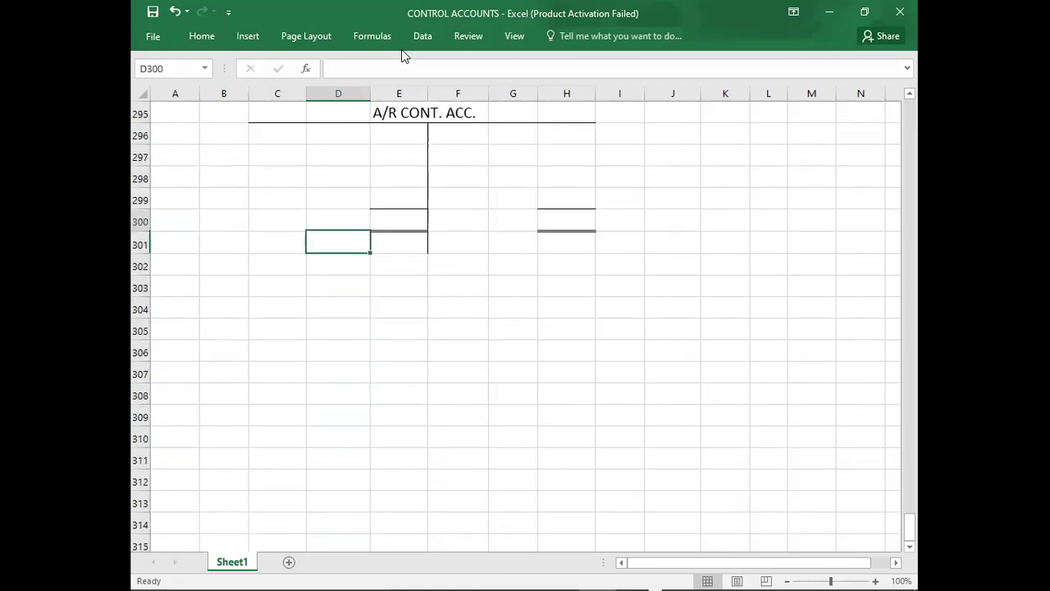
key(Down)
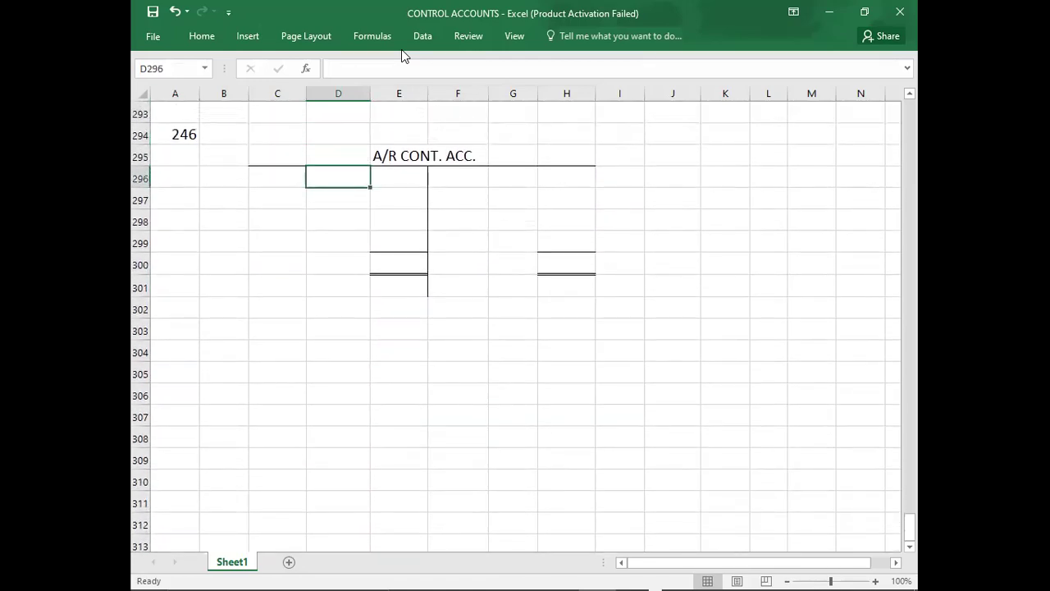
key(alt+Tab)
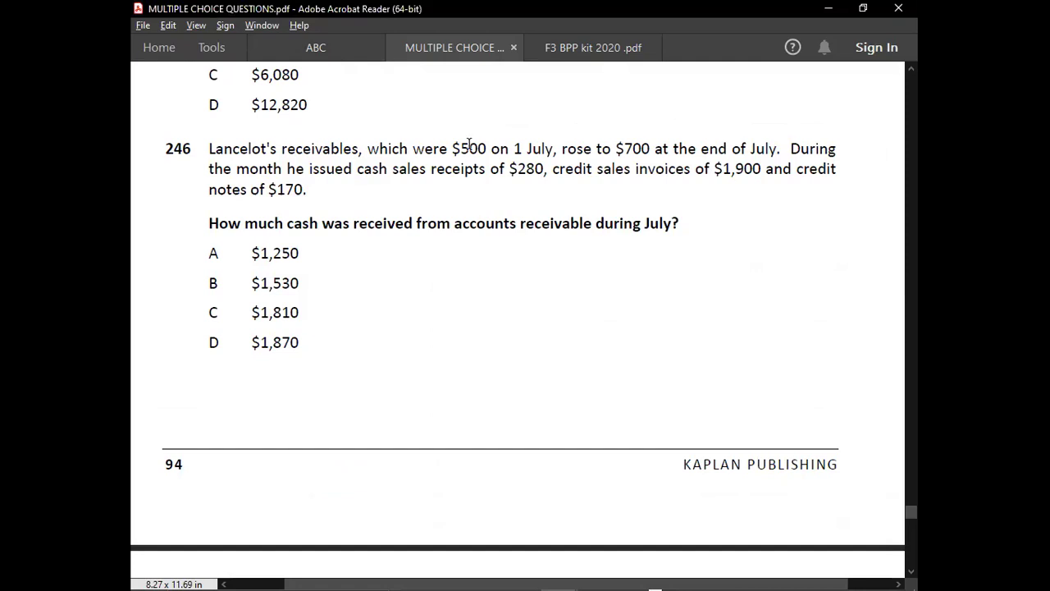
key(alt+Tab)
text(B/D)
key(Tab)
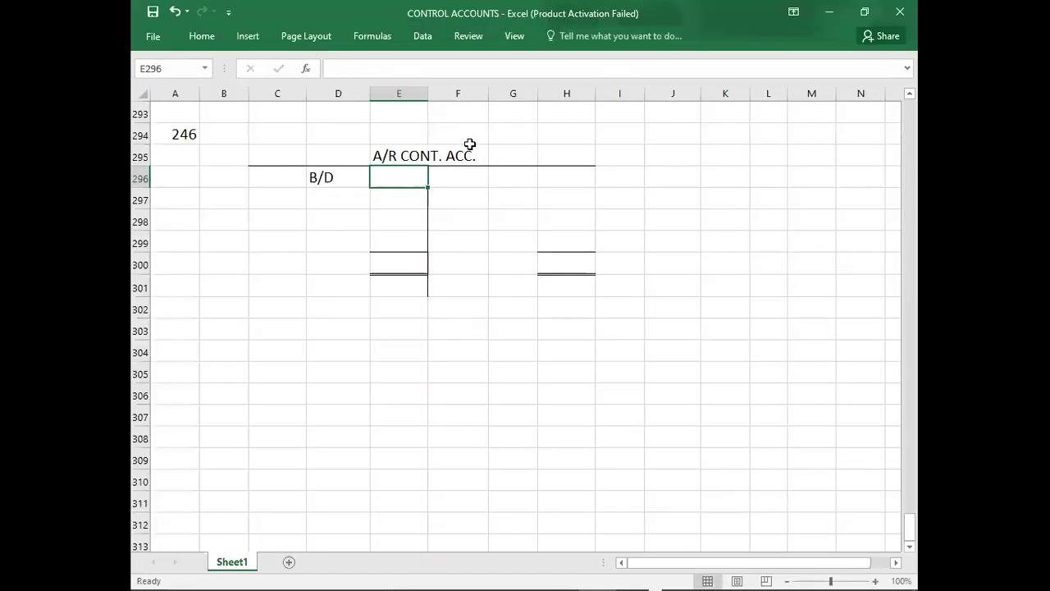